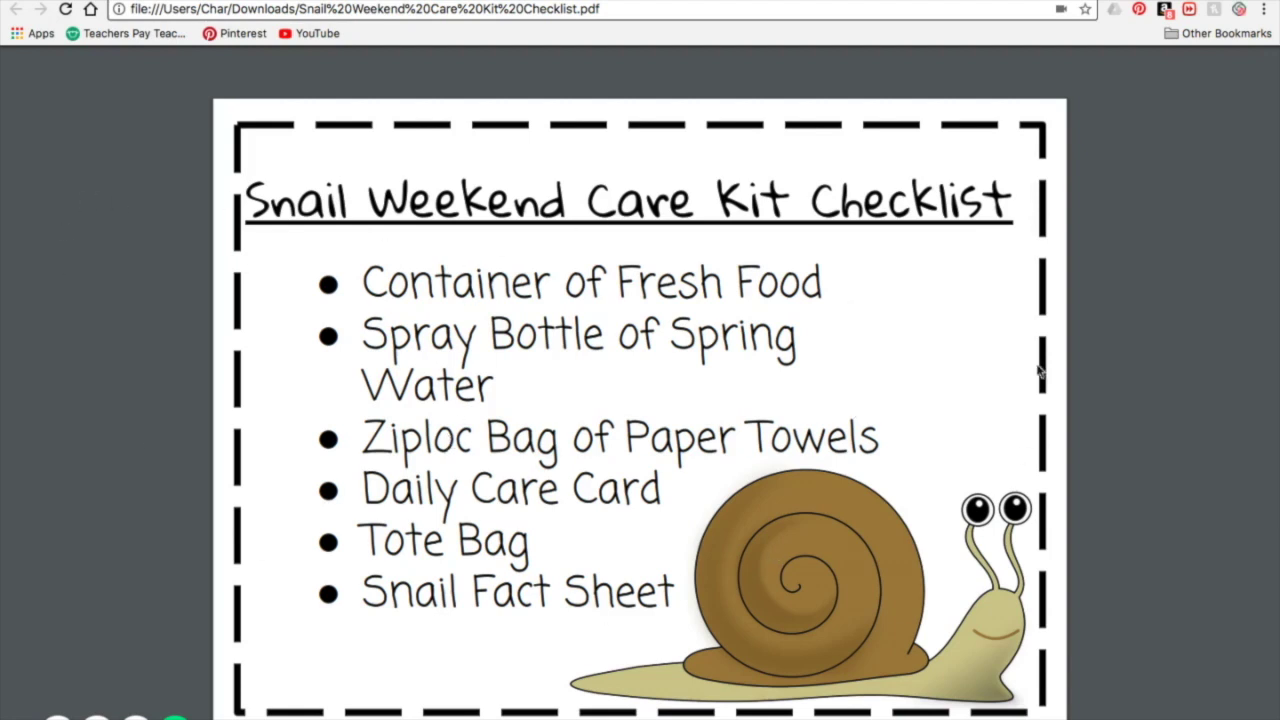
# Leave the PDF preview and return to the TpT Creations folder in Google Drive
pyautogui.moveTo(900, 122)
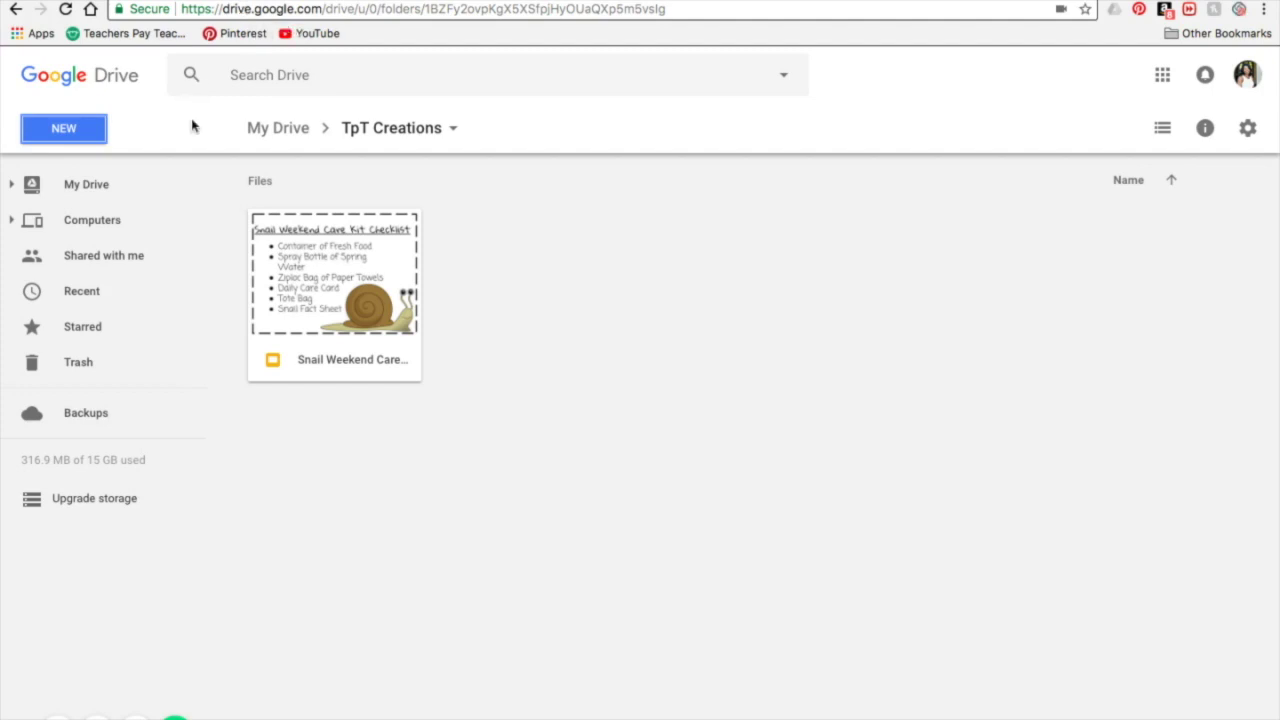
# Create a blank Google Slides presentation from Drive's New menu
pyautogui.click(71, 142)
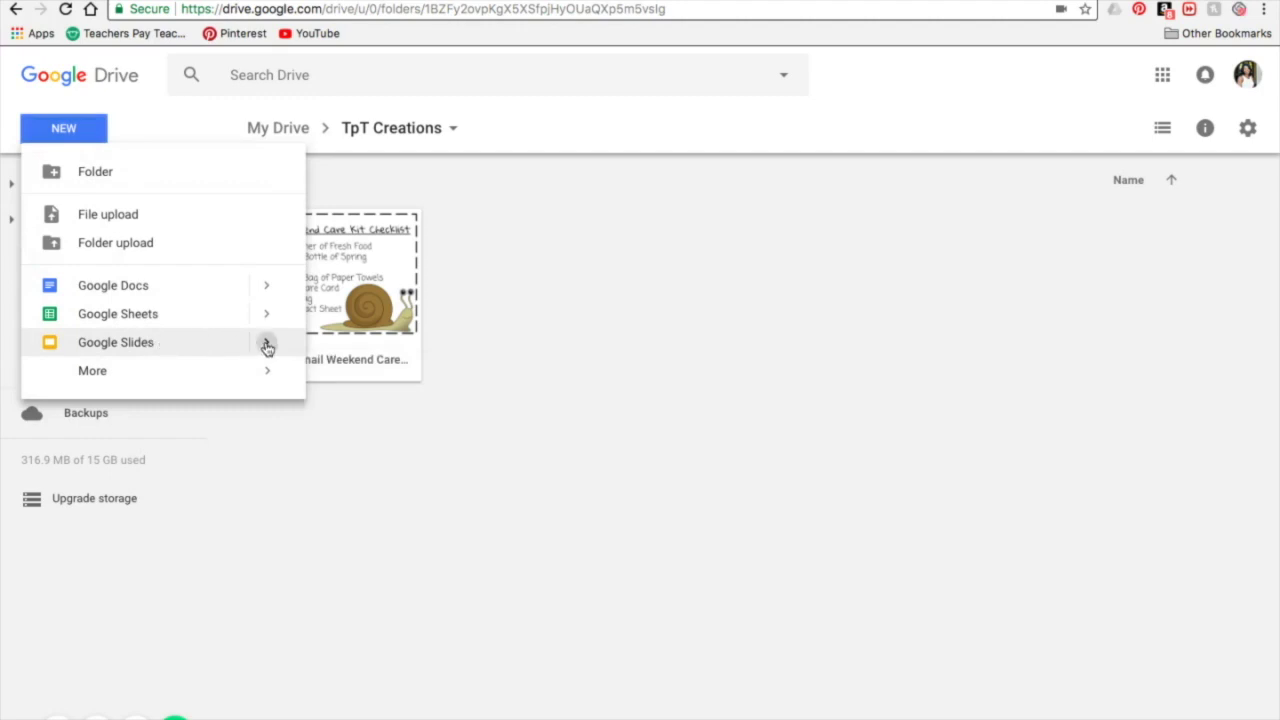
pyautogui.moveTo(267, 346)
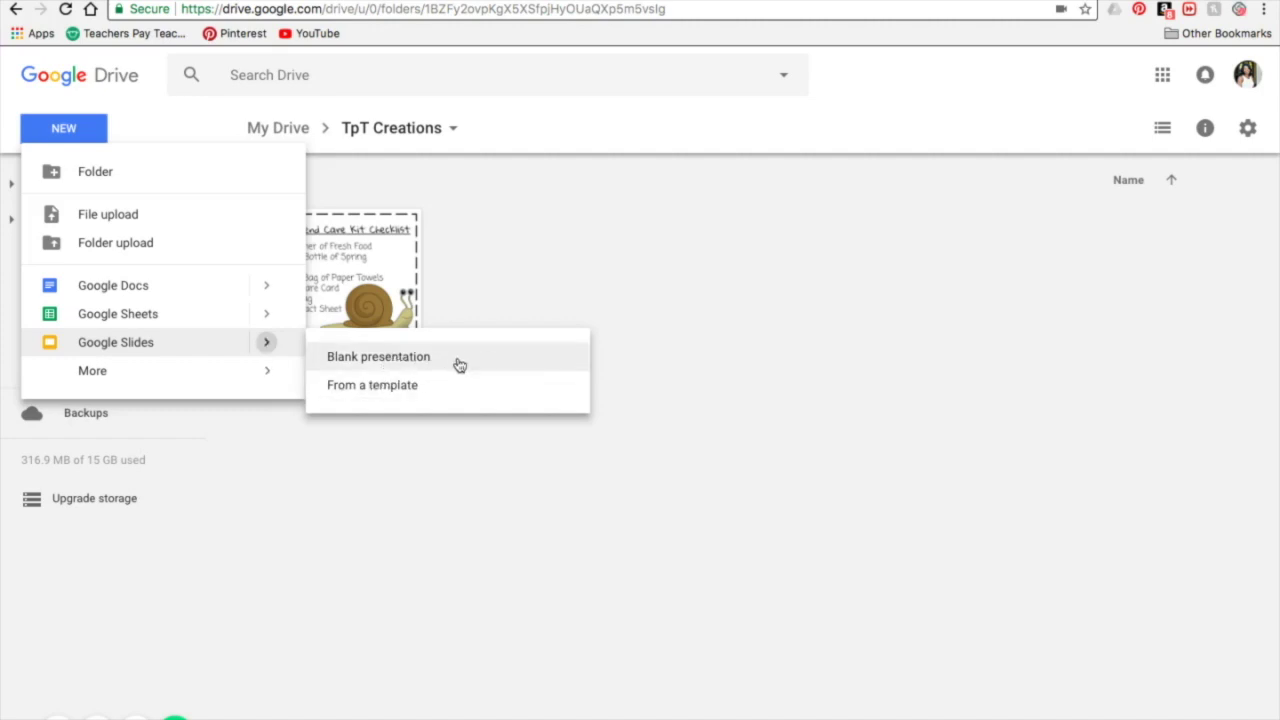
pyautogui.click(489, 361)
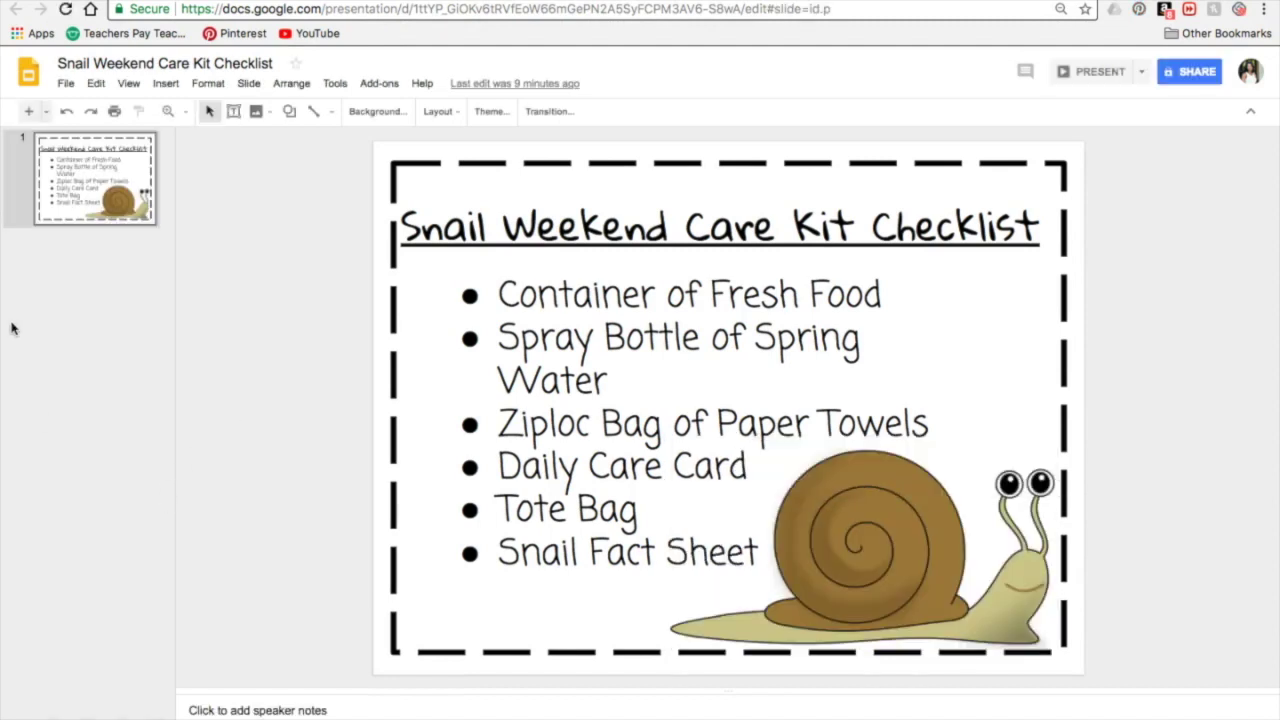
# Add a second slide and set its layout to Blank
pyautogui.click(31, 111)
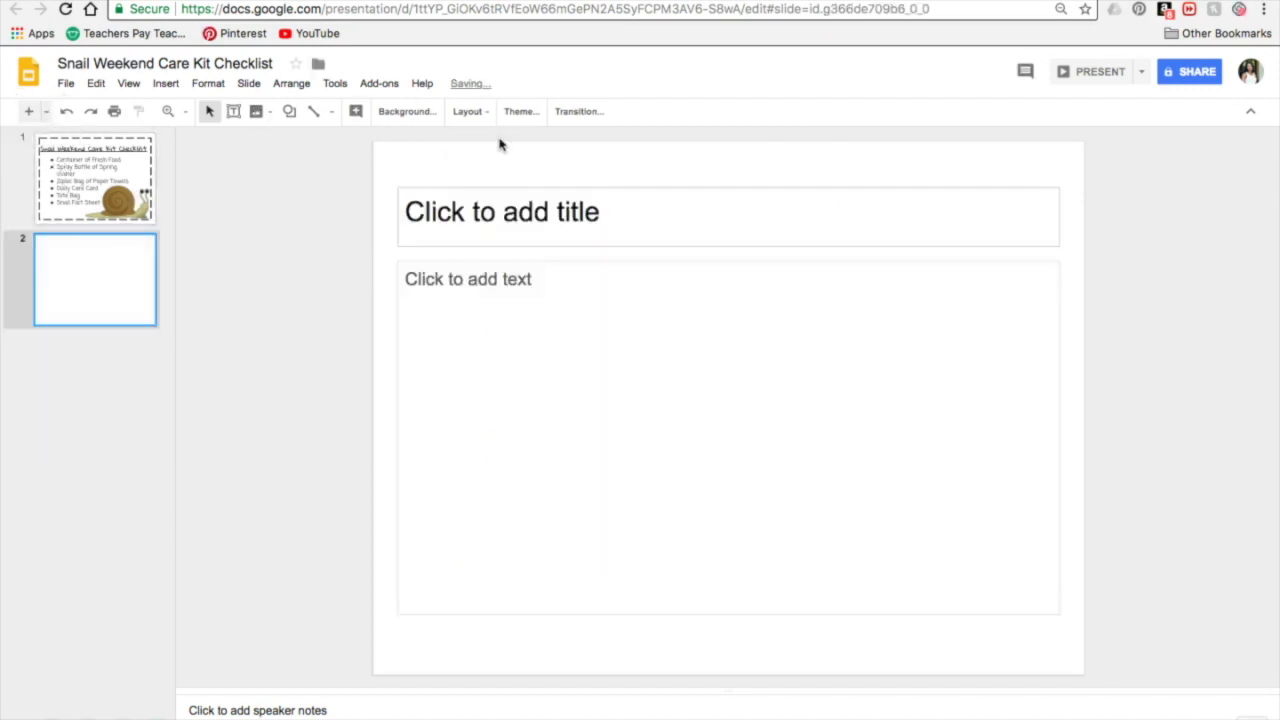
pyautogui.click(476, 114)
pyautogui.click(496, 175)
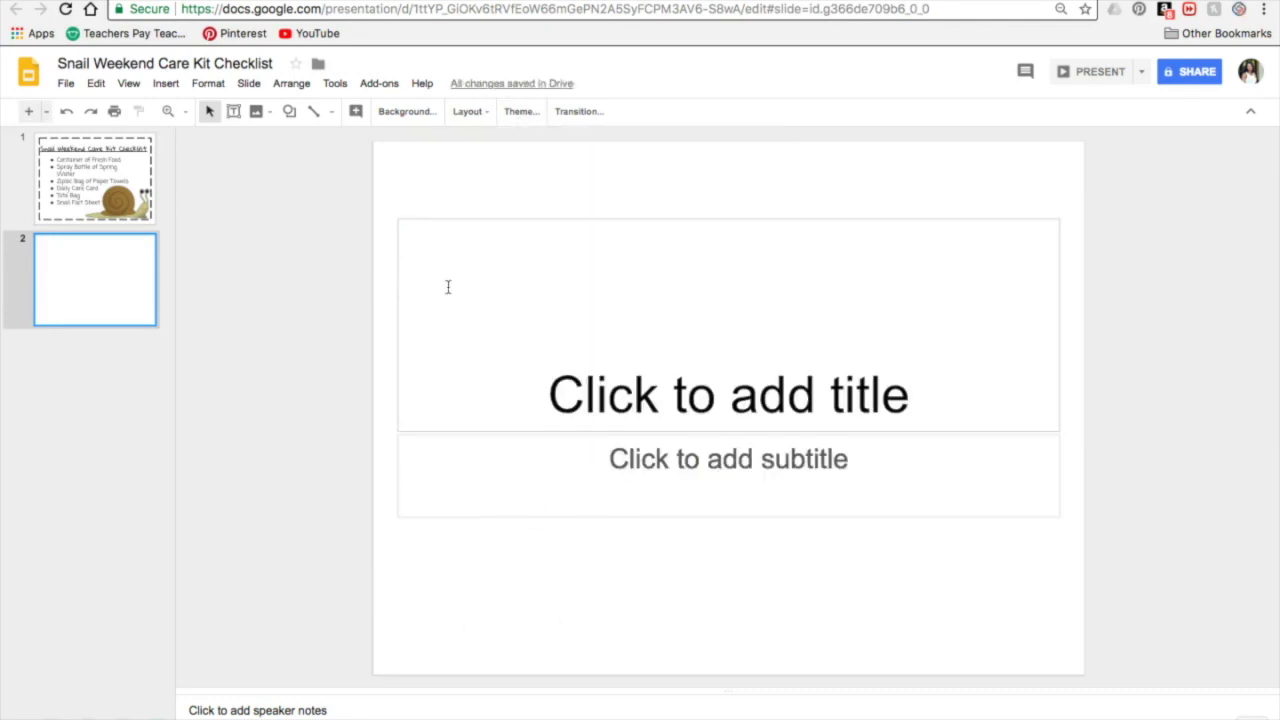
pyautogui.click(485, 120)
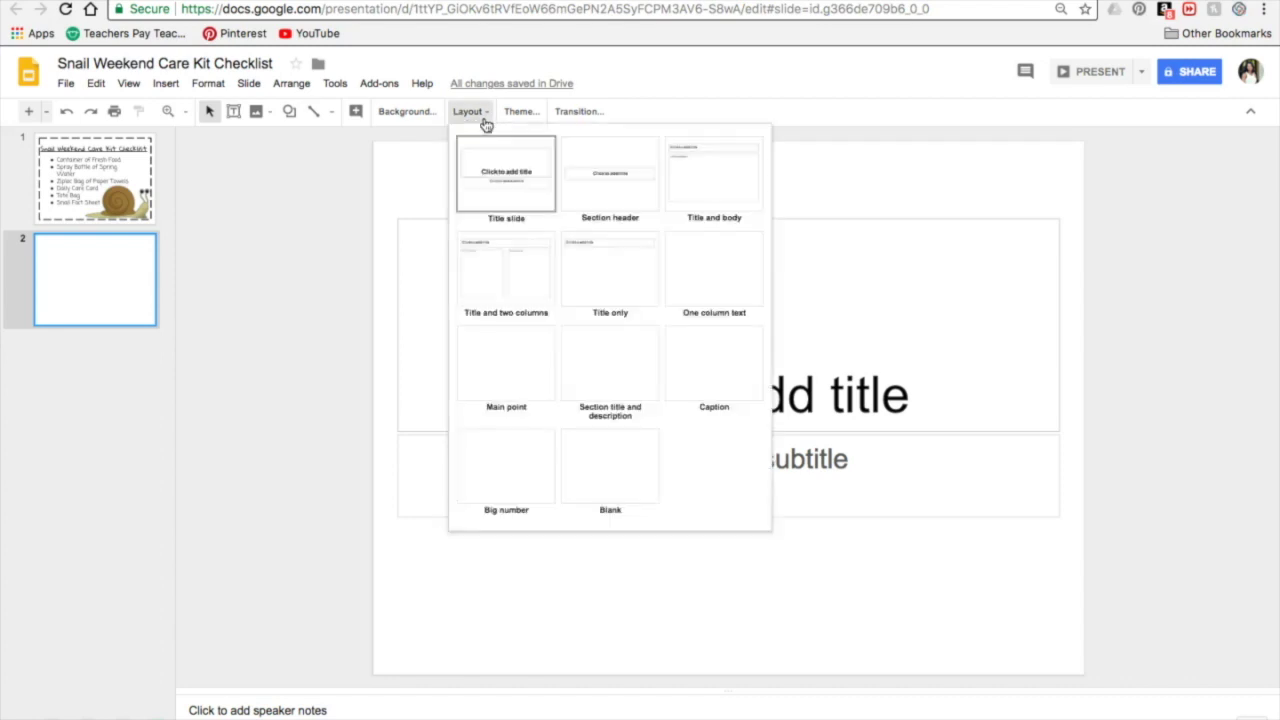
pyautogui.click(639, 470)
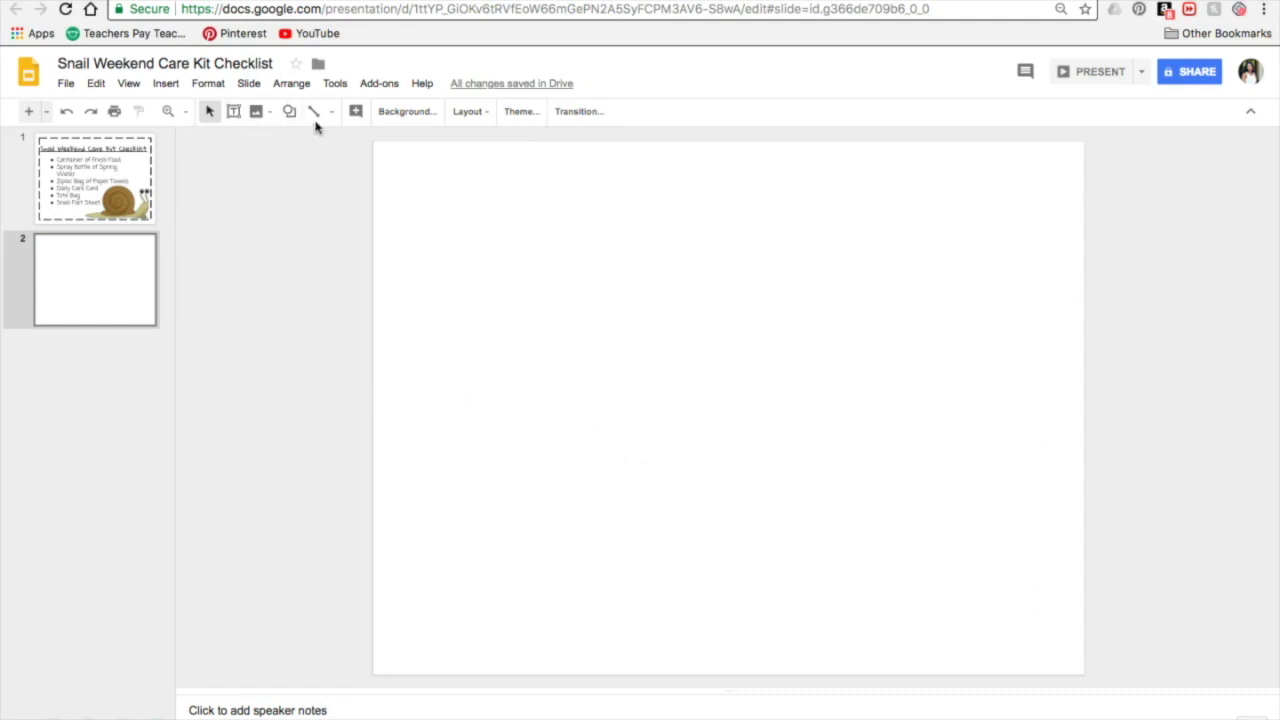
# Check the Custom 10 × 7.5 inch page size in Page setup, then cancel
pyautogui.click(211, 84)
pyautogui.moveTo(66, 83)
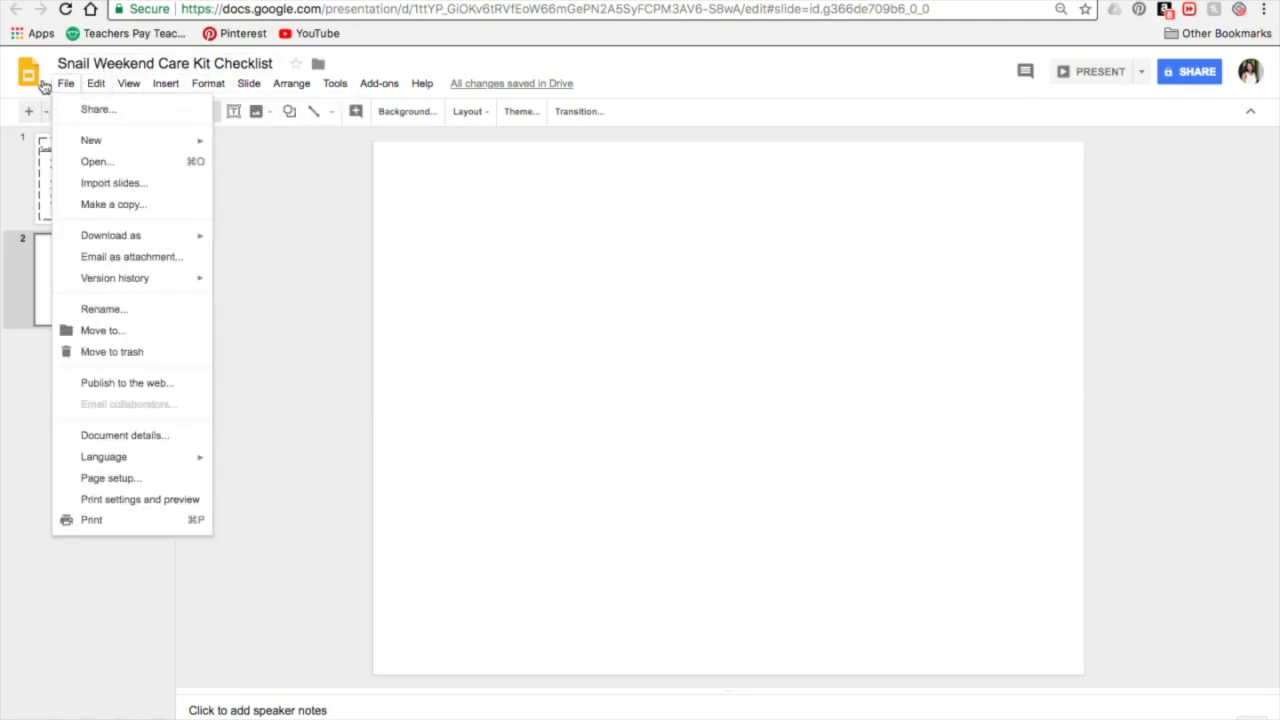
pyautogui.click(112, 482)
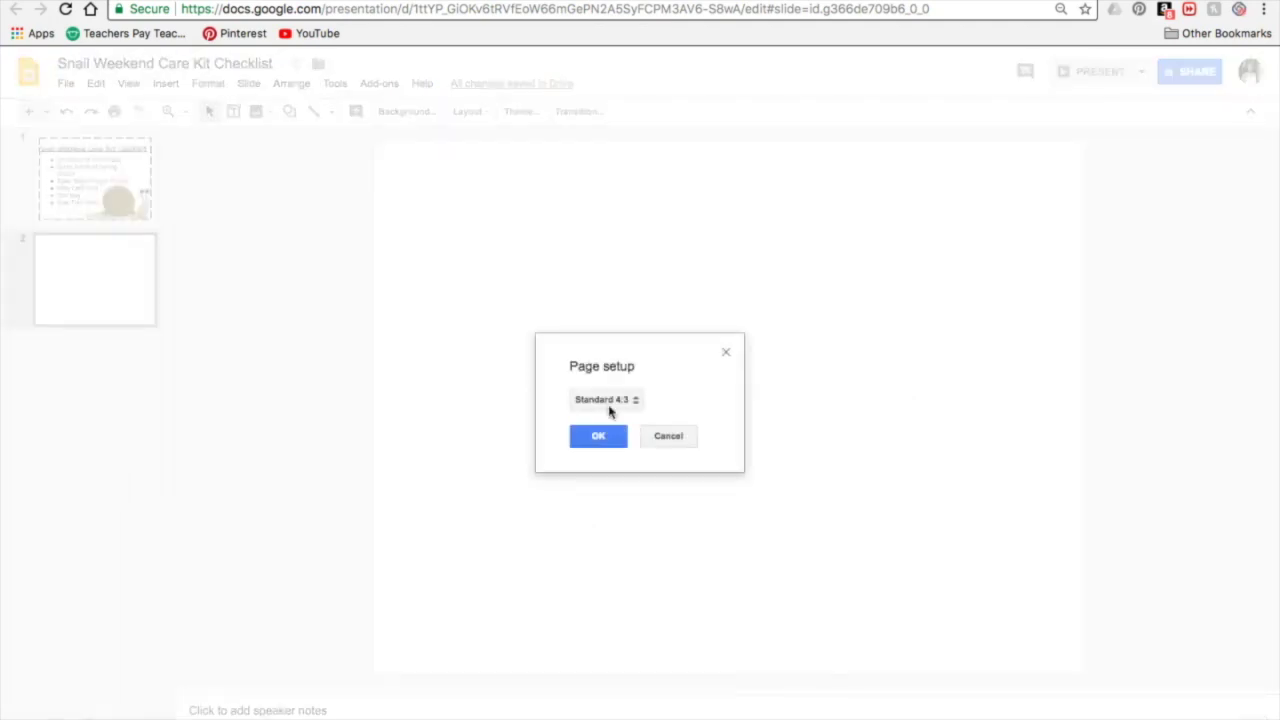
pyautogui.click(628, 405)
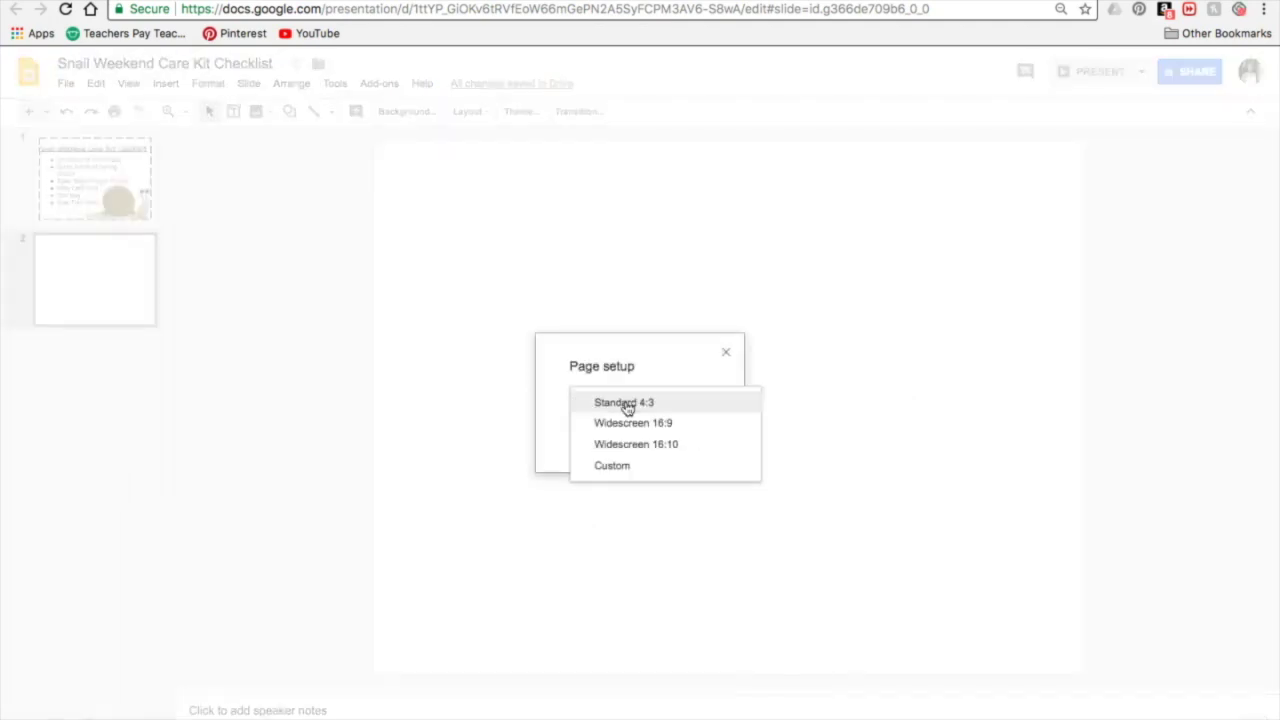
pyautogui.click(612, 466)
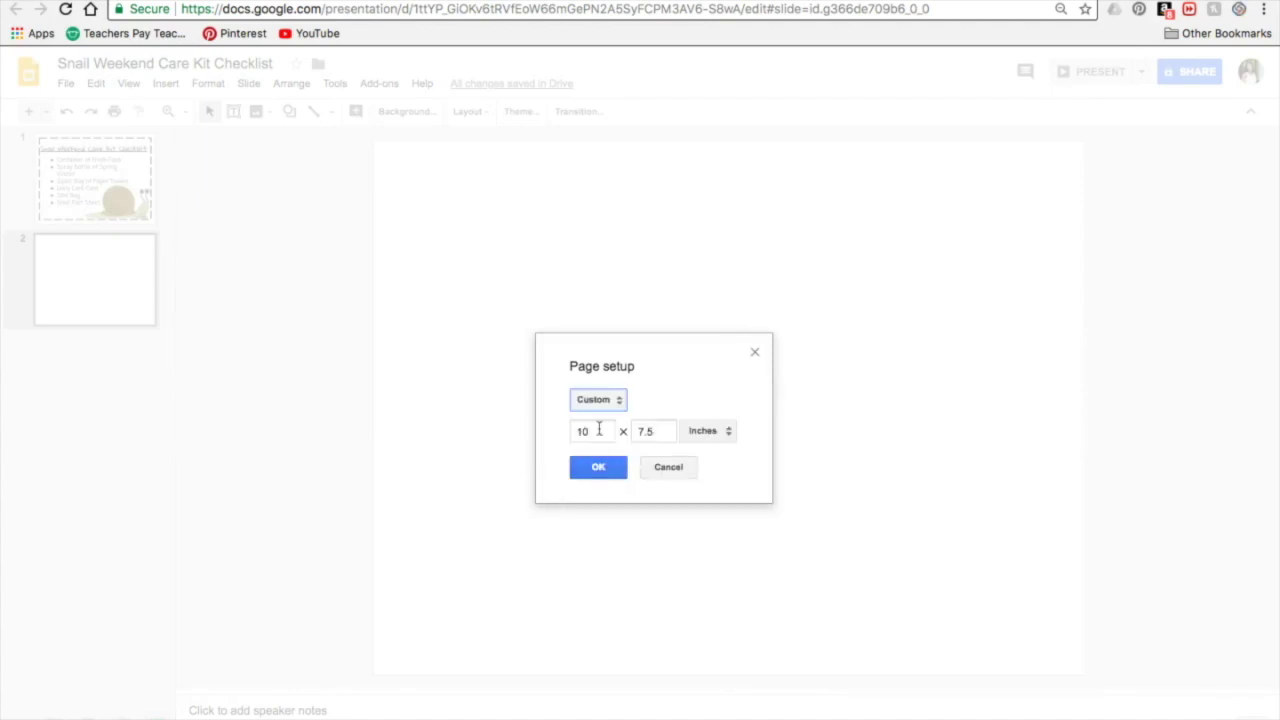
pyautogui.click(657, 475)
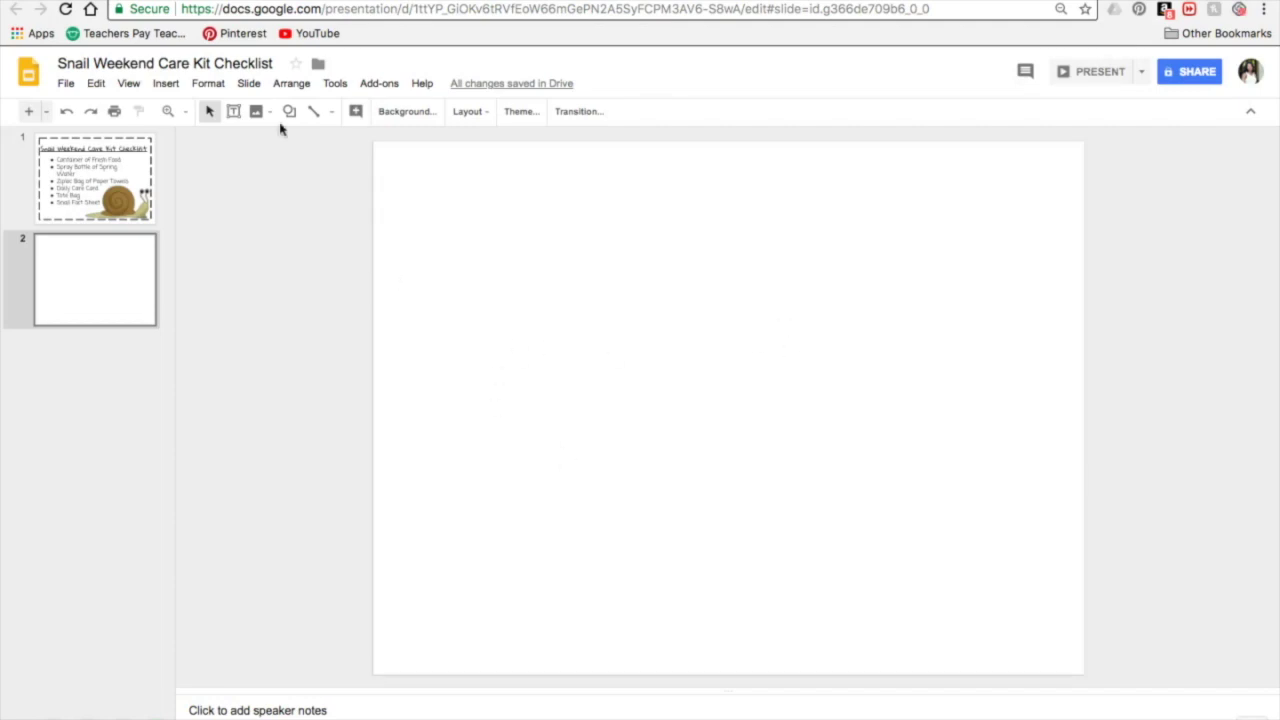
# Draw a wide text box across the top of slide 2 with 36-point text
pyautogui.click(233, 111)
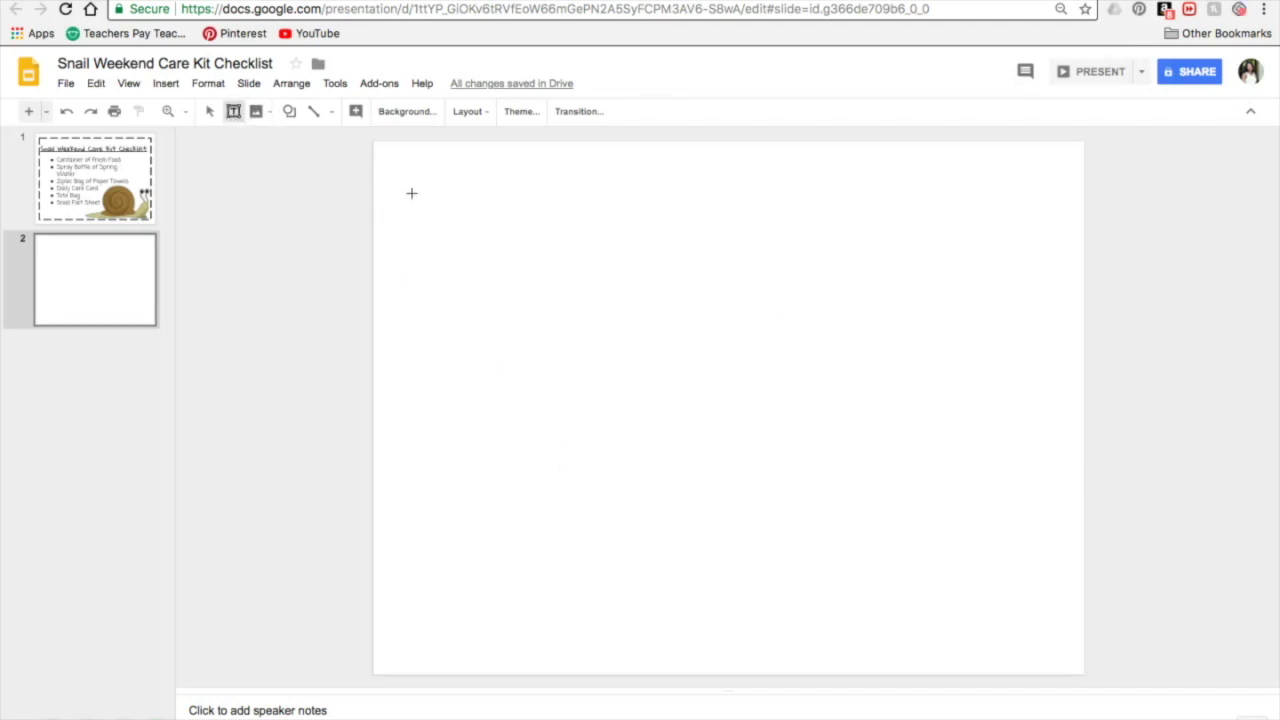
pyautogui.moveTo(405, 181); pyautogui.dragTo(980, 256)
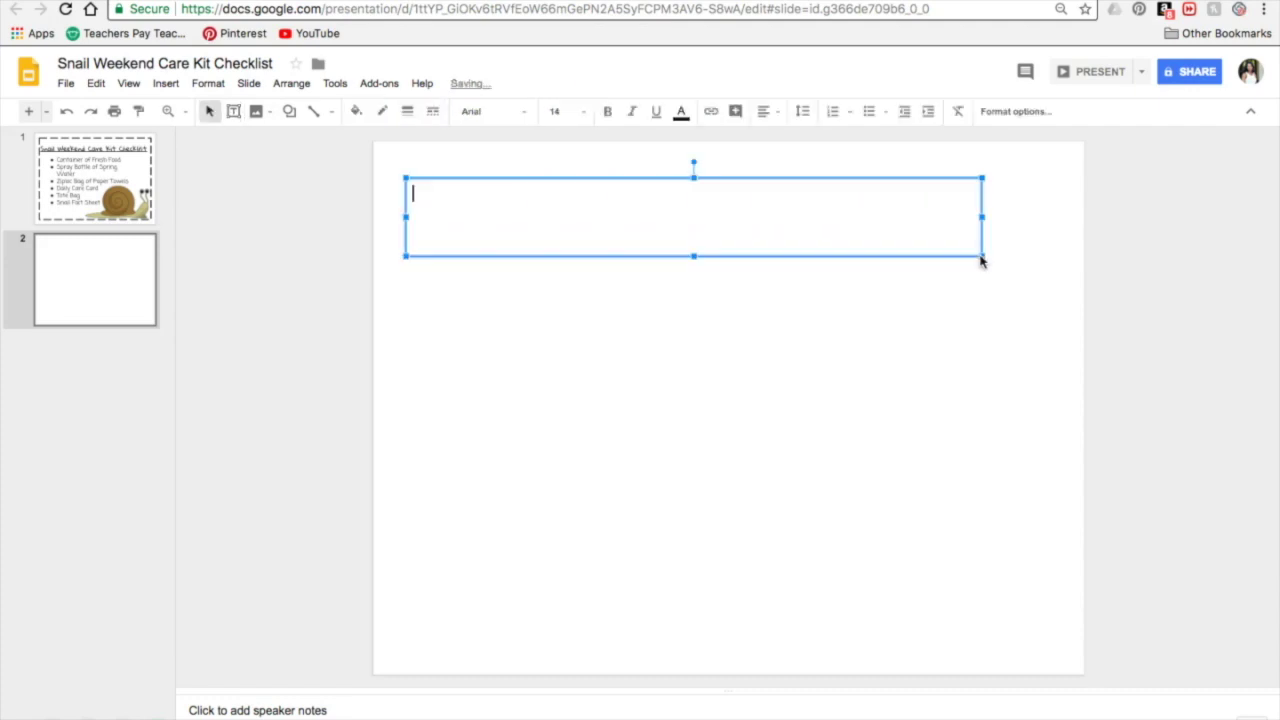
pyautogui.click(588, 116)
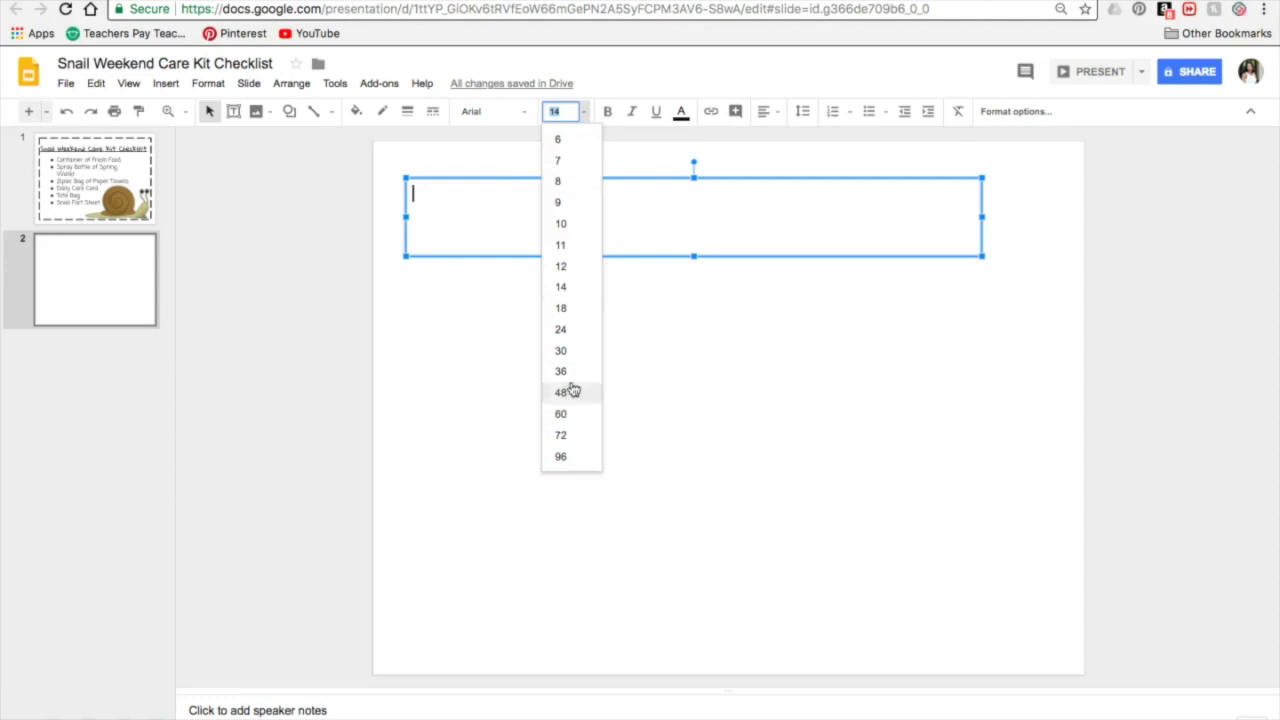
pyautogui.click(572, 378)
pyautogui.click(523, 113)
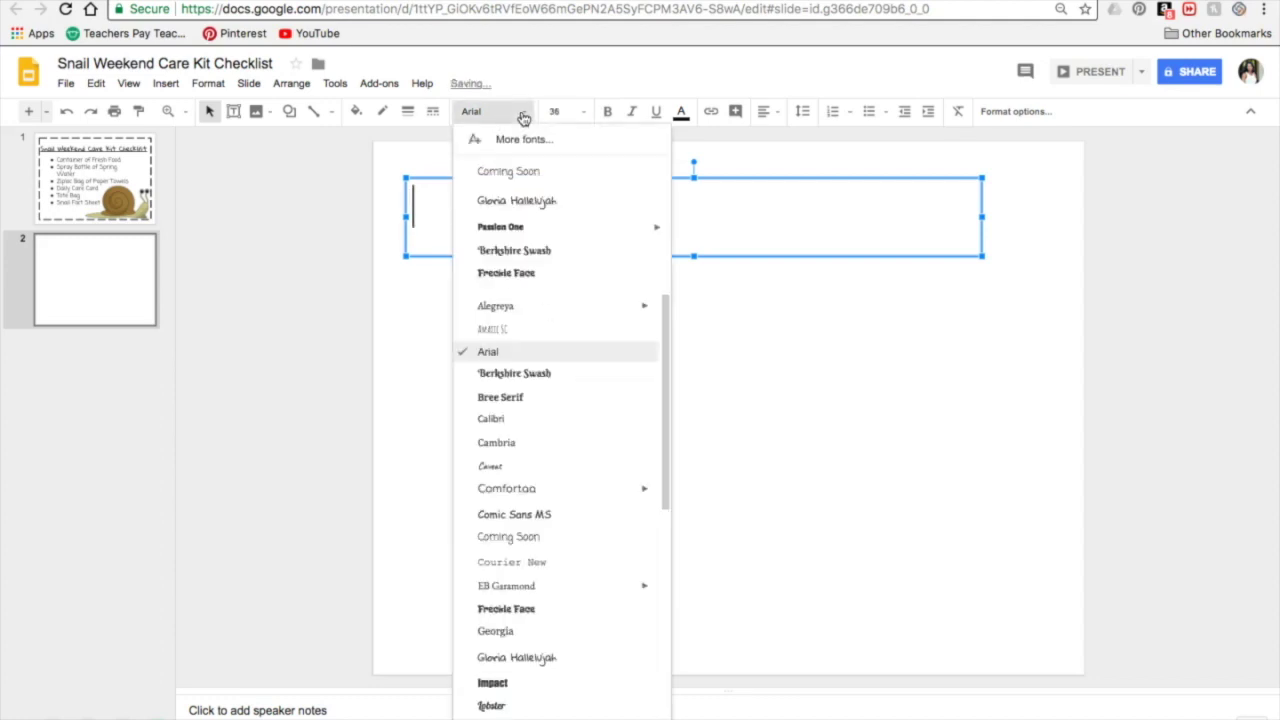
pyautogui.scroll(-5, 573, 381)
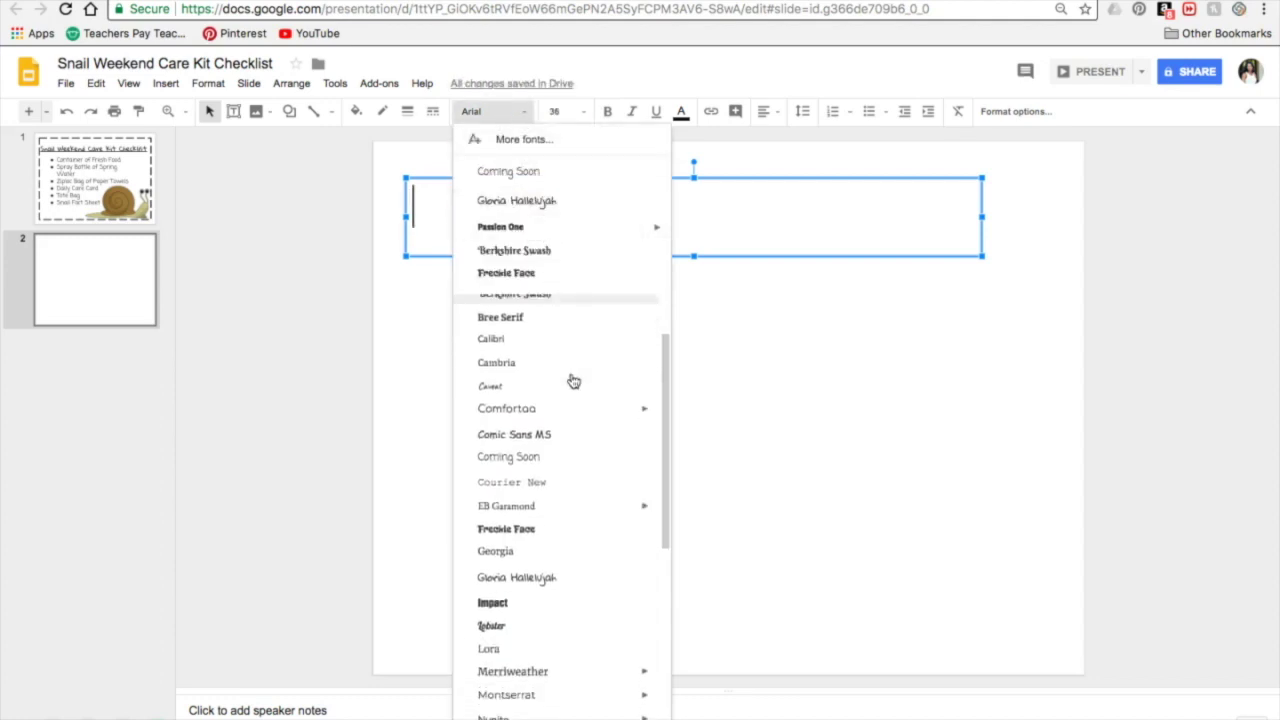
pyautogui.scroll(5, 573, 381)
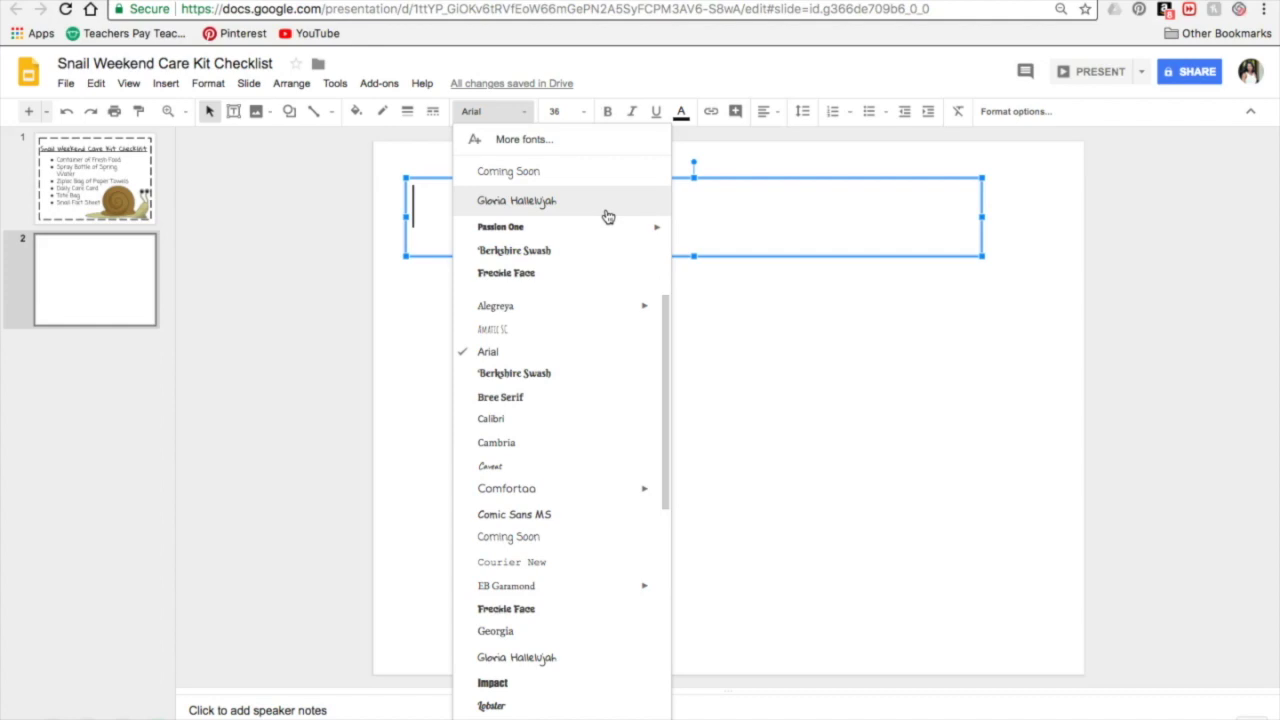
pyautogui.click(565, 147)
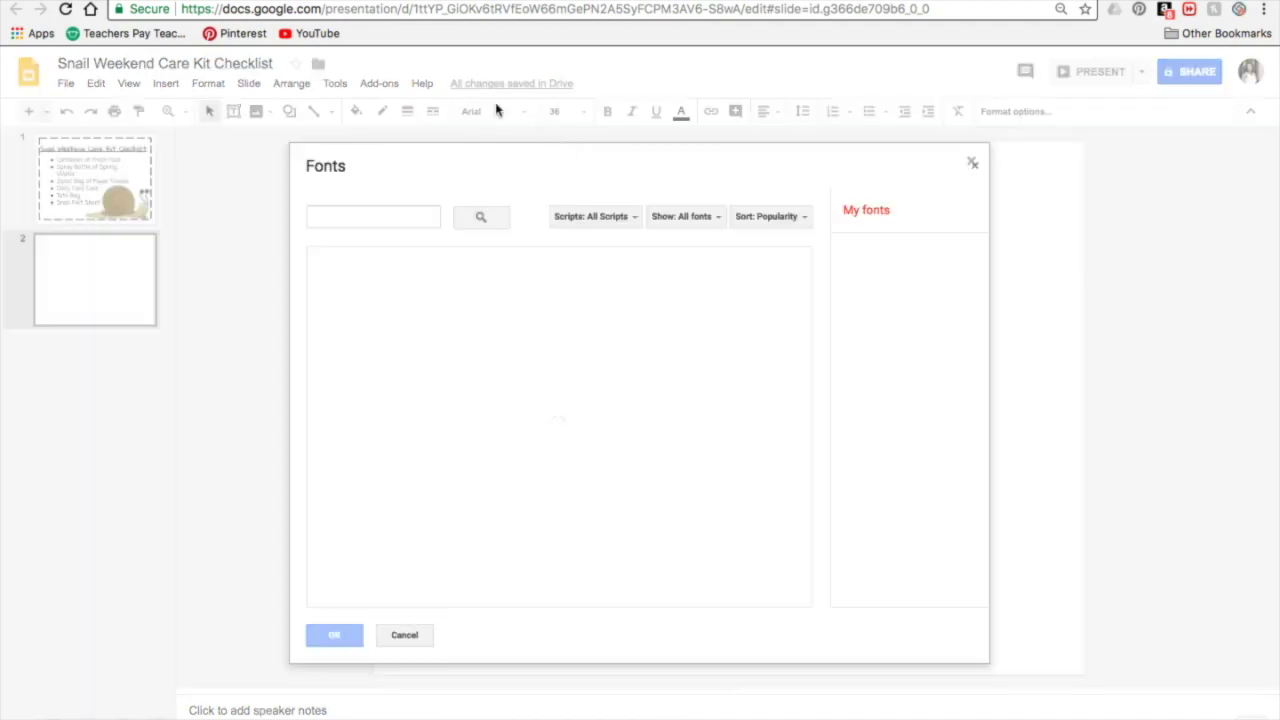
pyautogui.scroll(-6, 500, 585)
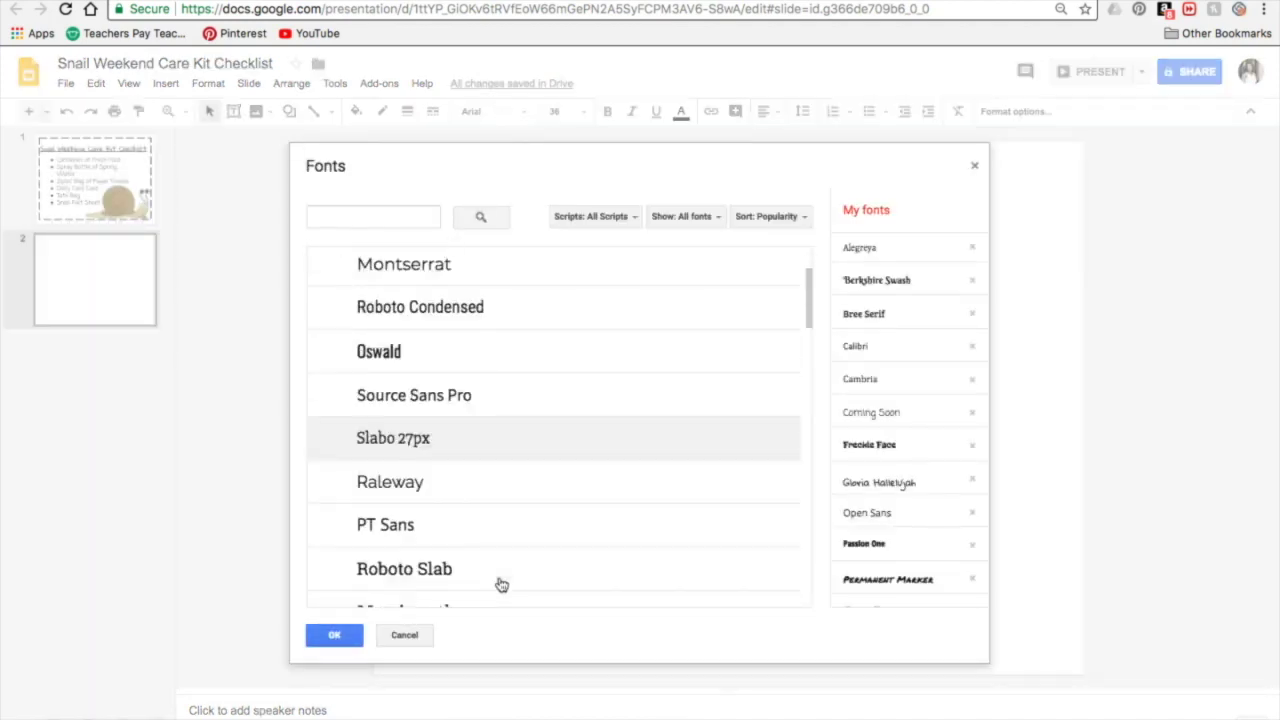
pyautogui.scroll(-12, 501, 585)
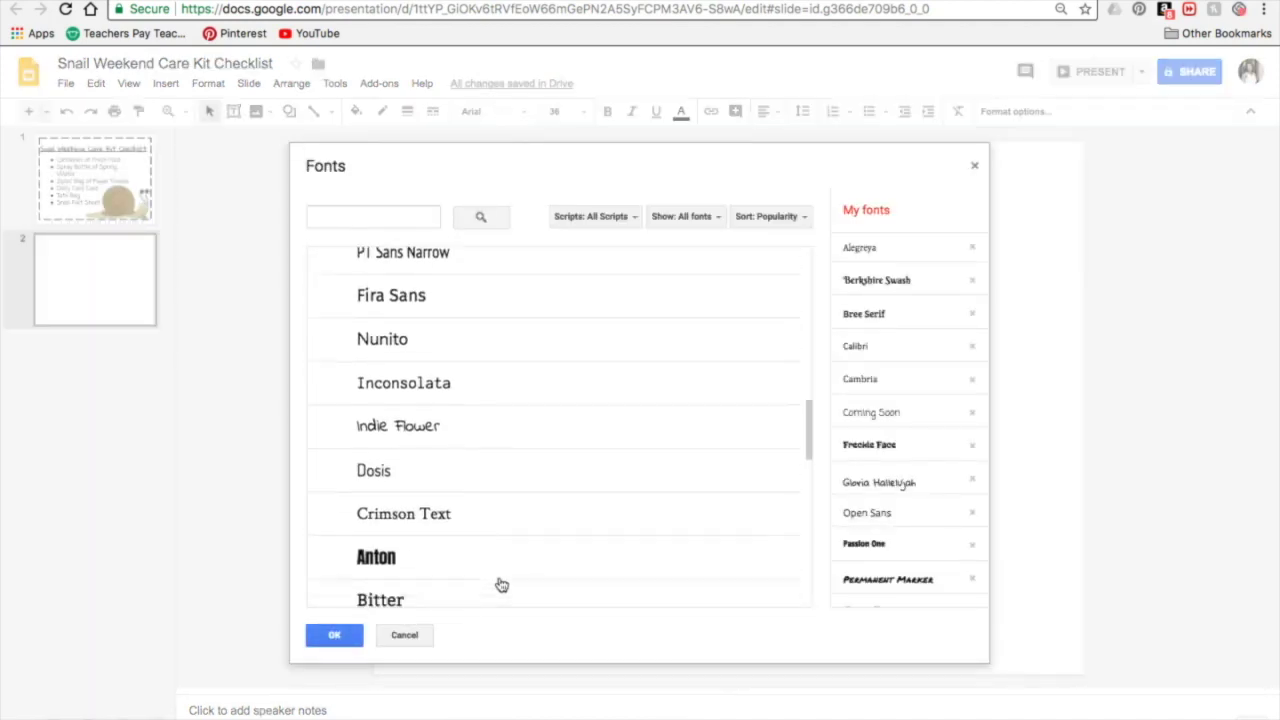
pyautogui.scroll(3, 500, 585)
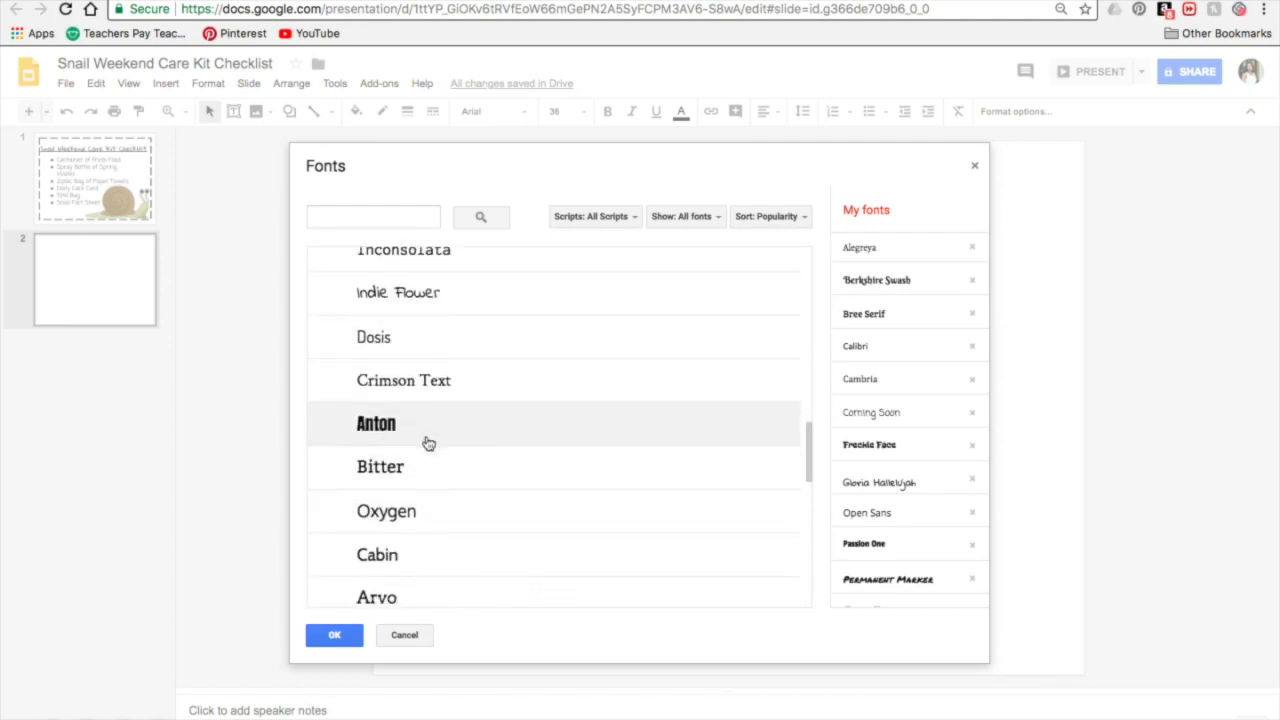
pyautogui.scroll(-3, 423, 443)
pyautogui.click(686, 216)
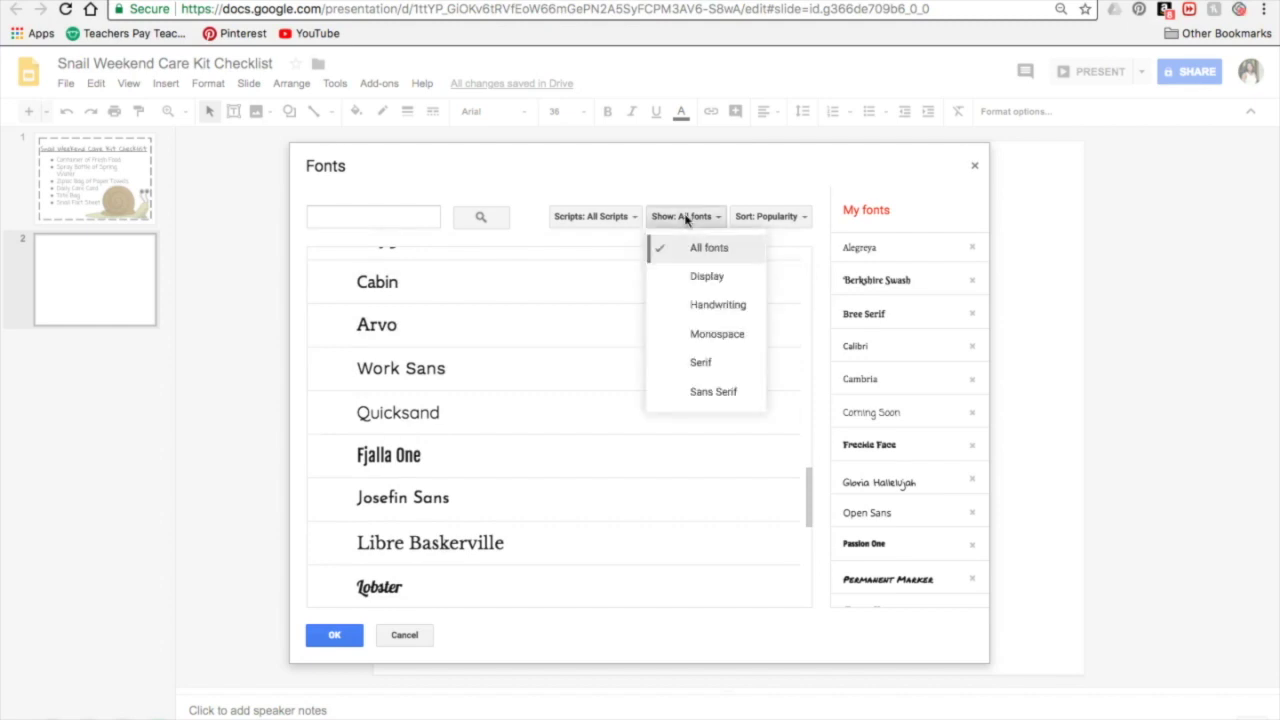
pyautogui.click(719, 305)
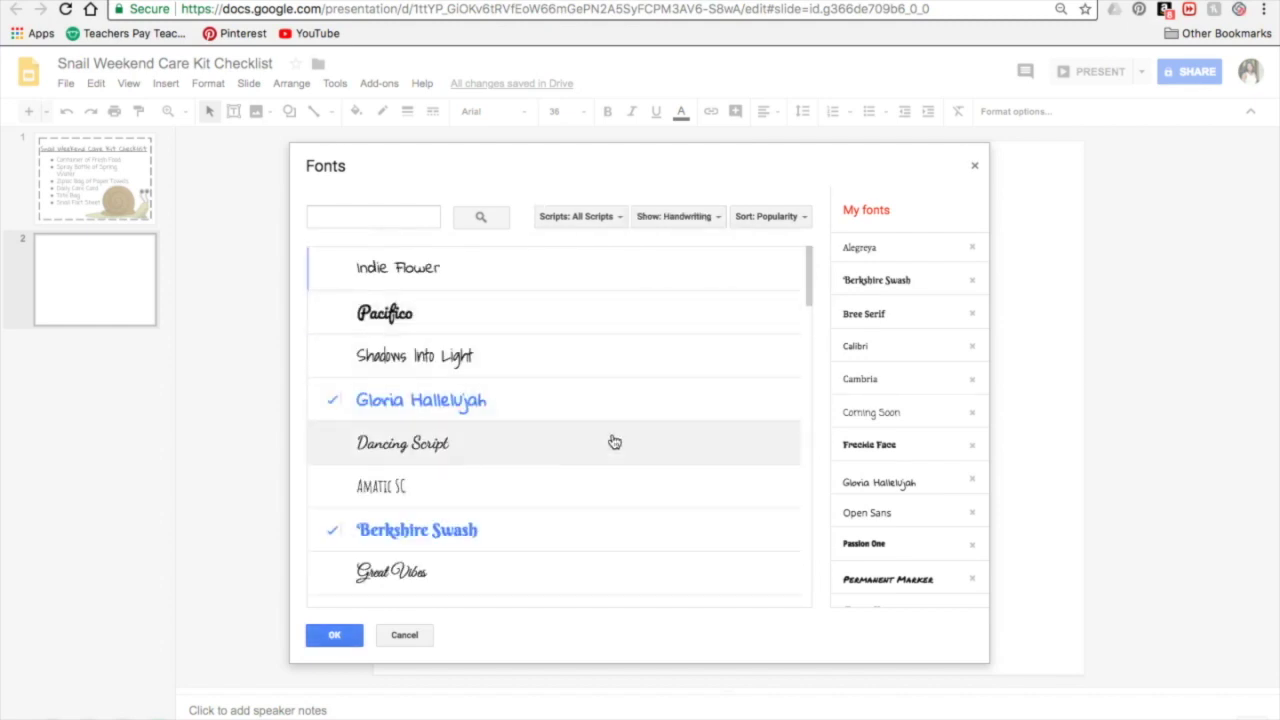
pyautogui.scroll(-5, 612, 441)
pyautogui.scroll(-15, 614, 442)
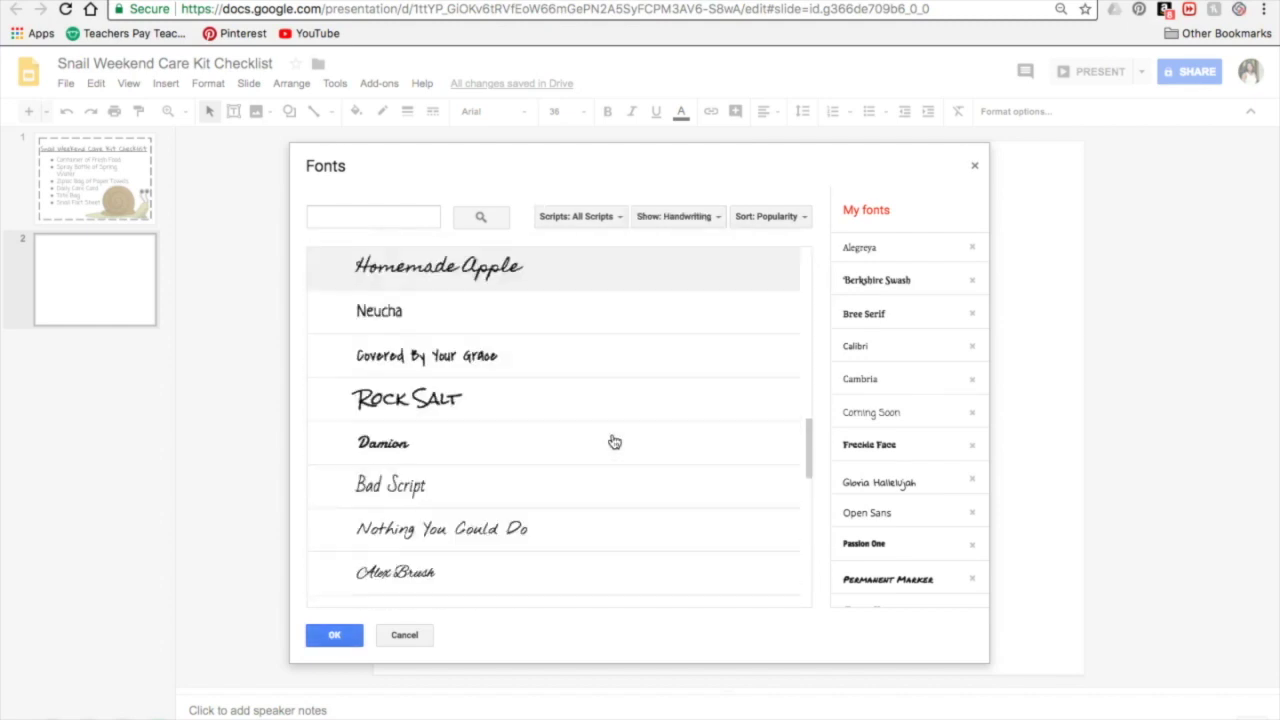
pyautogui.scroll(-1, 612, 441)
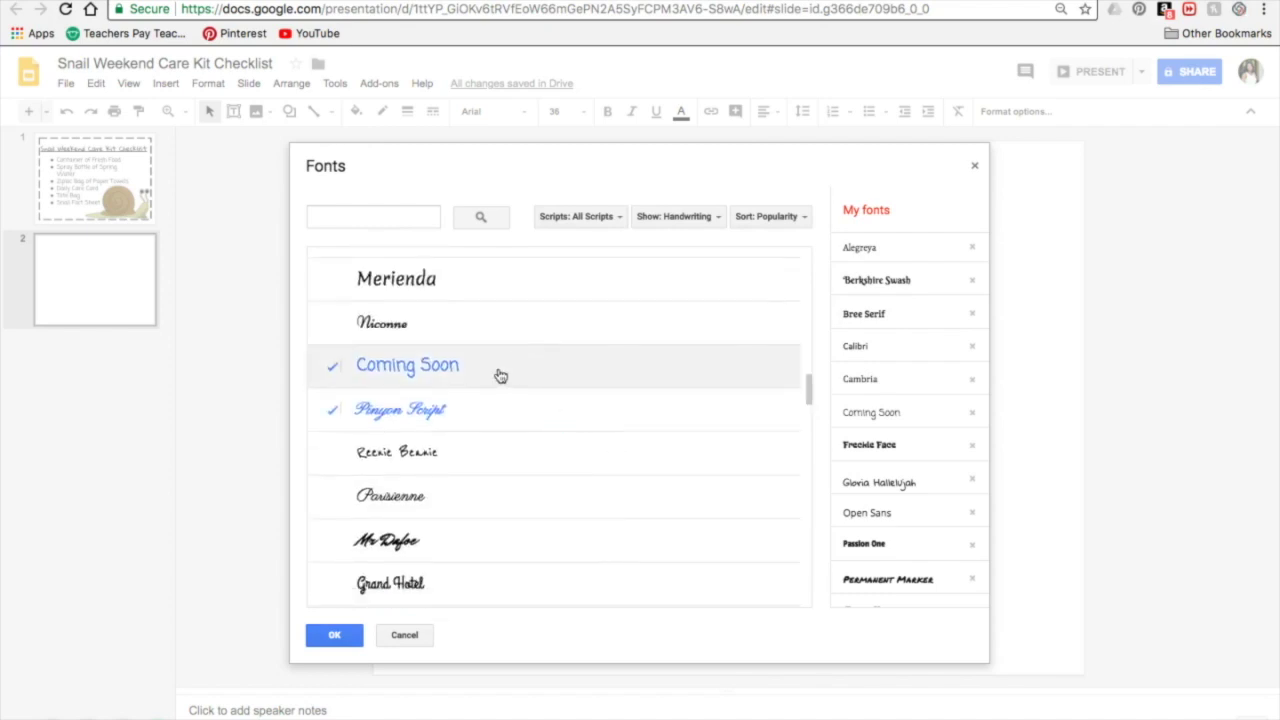
pyautogui.scroll(10, 430, 500)
pyautogui.scroll(5, 417, 511)
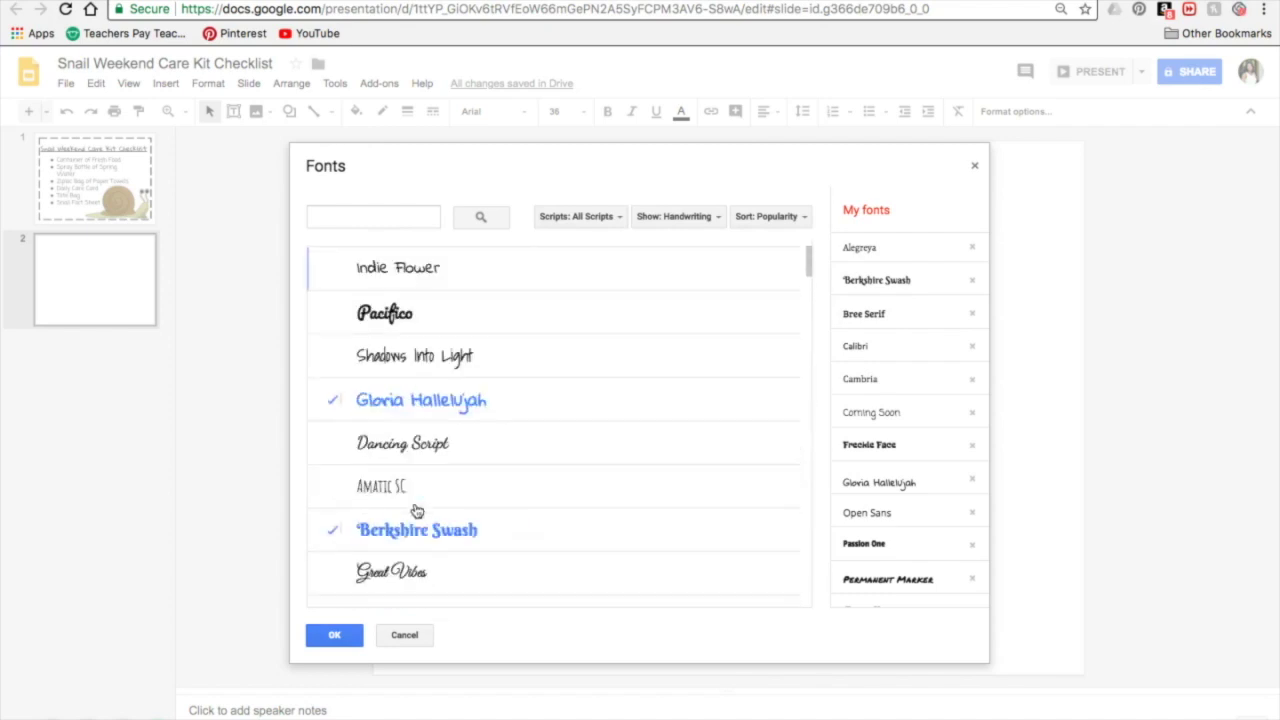
pyautogui.click(388, 636)
pyautogui.click(510, 111)
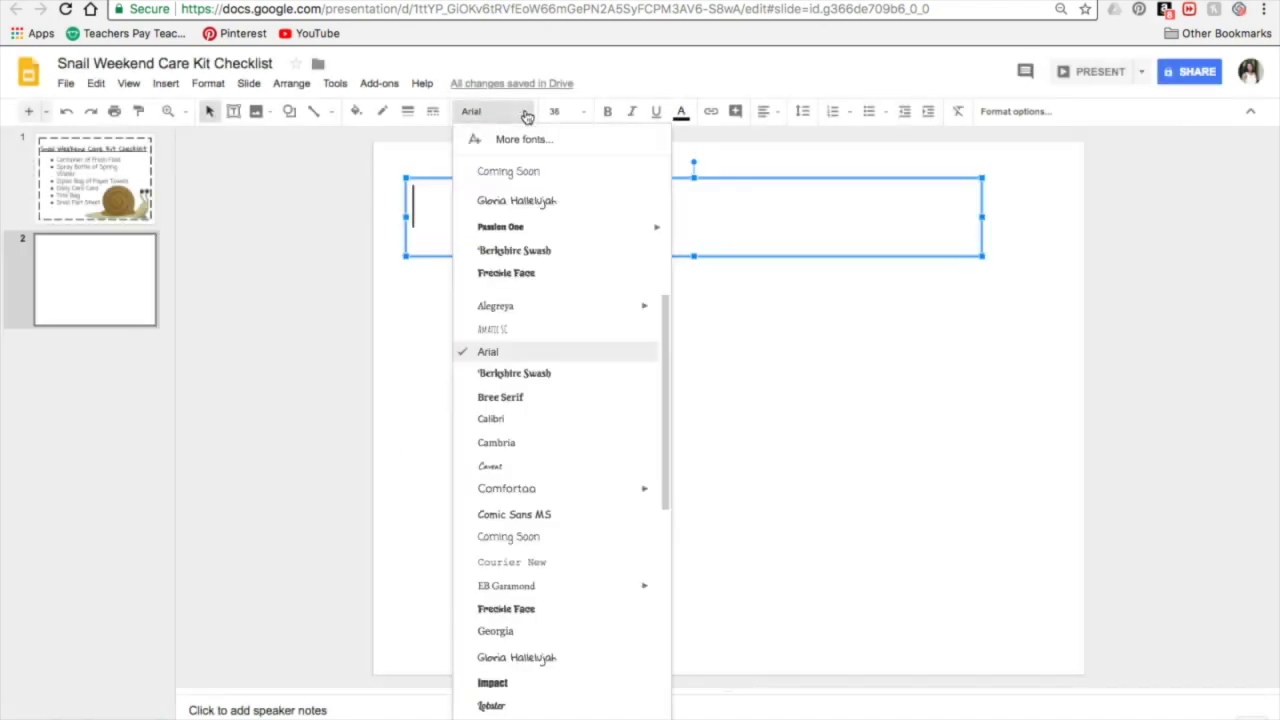
# Type 'Snail Weekend Care Kit Checklist' in Freckle Face, underlined and centre-aligned
pyautogui.click(560, 277)
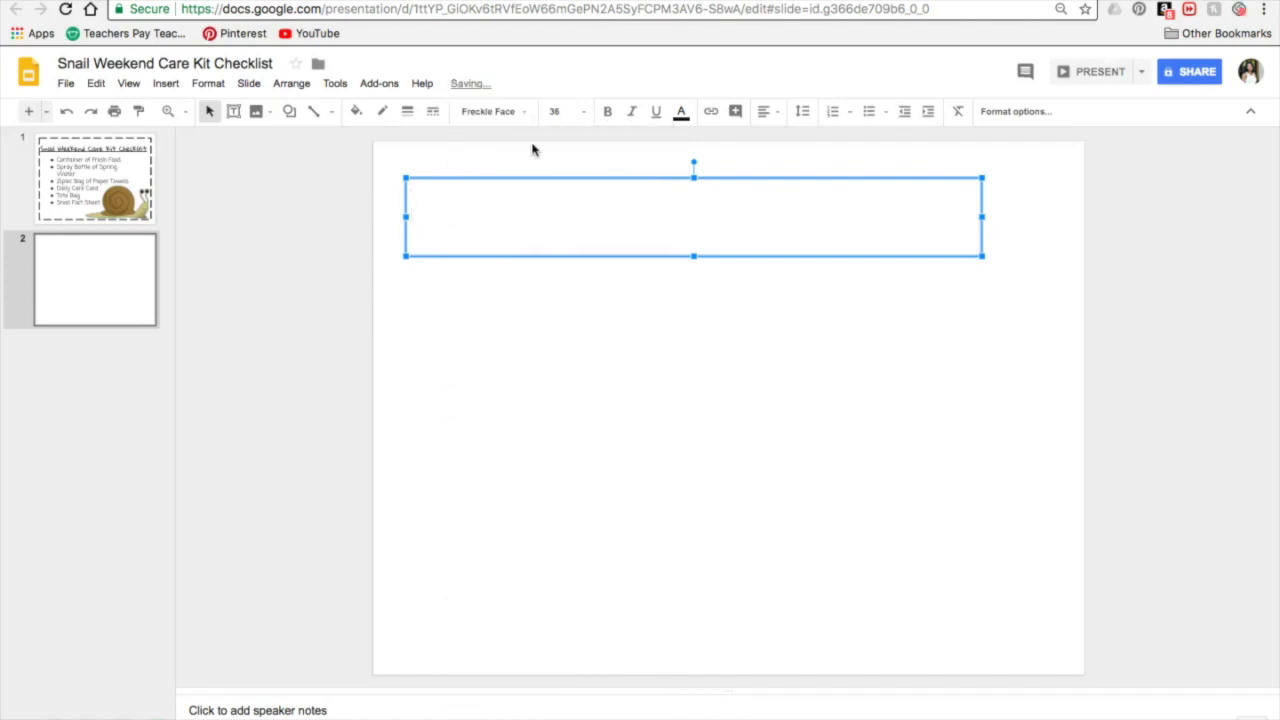
pyautogui.click(515, 113)
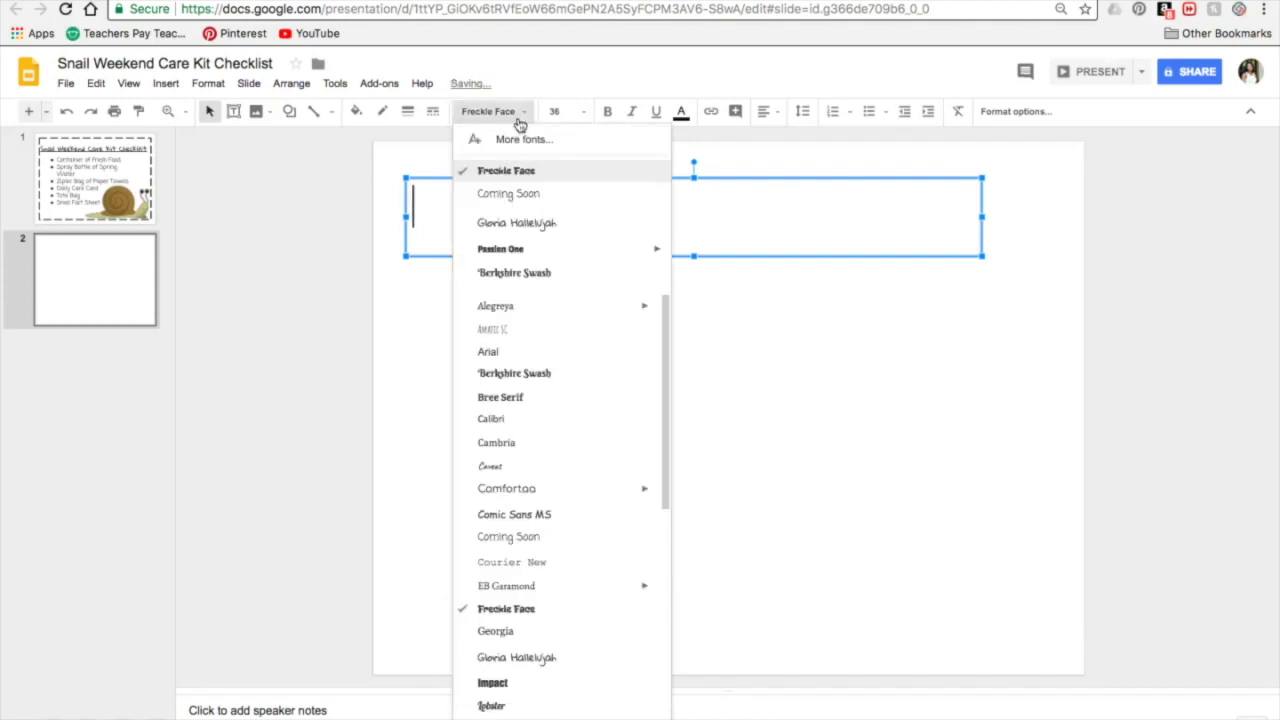
pyautogui.click(514, 609)
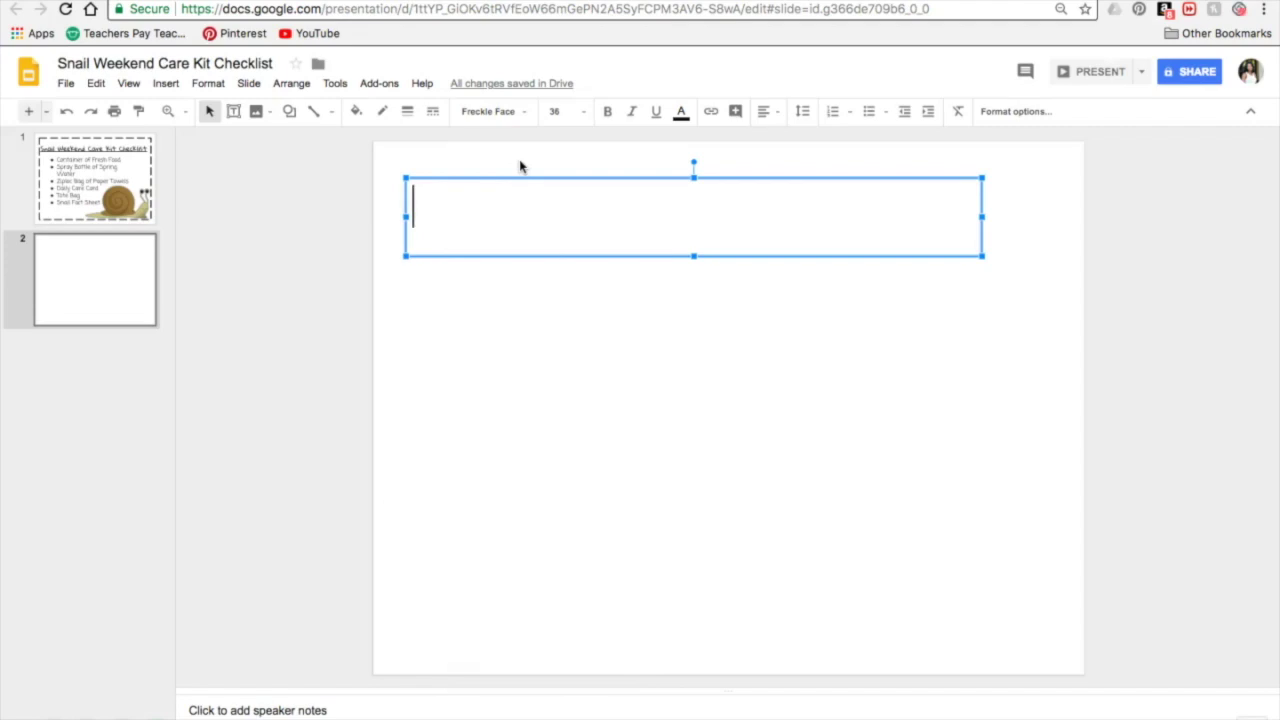
pyautogui.write('Snail ')
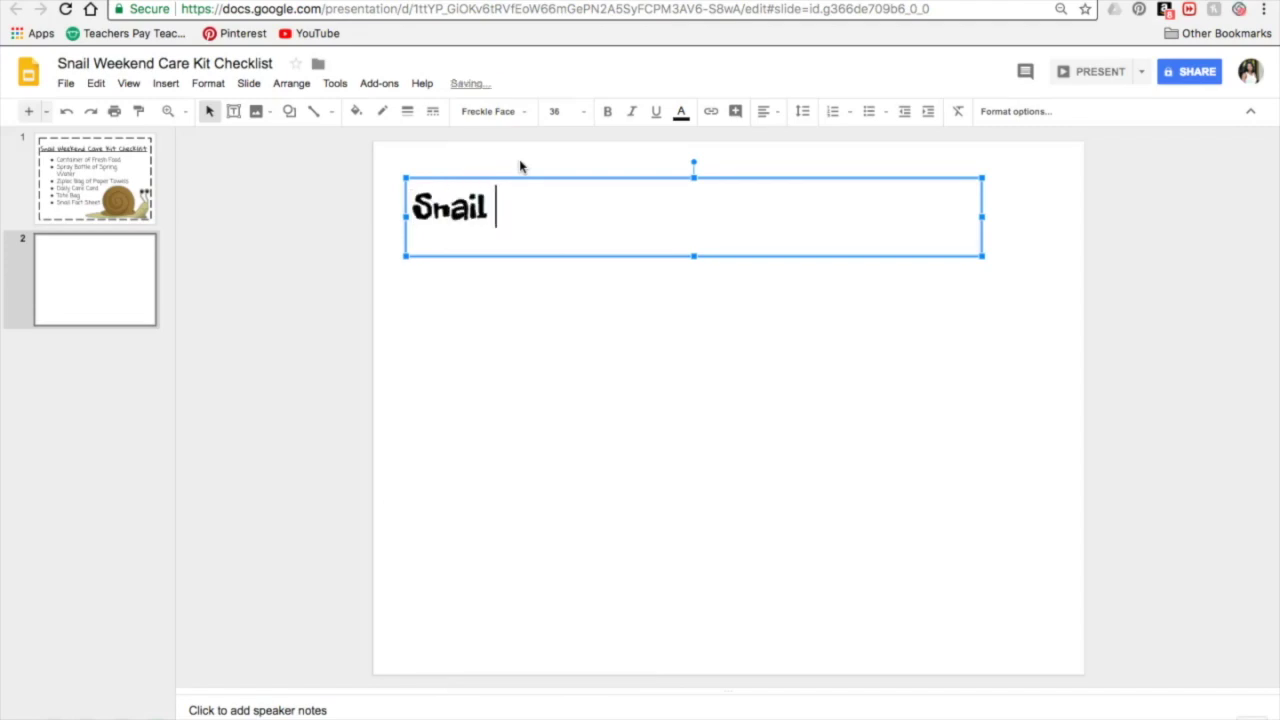
pyautogui.write('Weekend ')
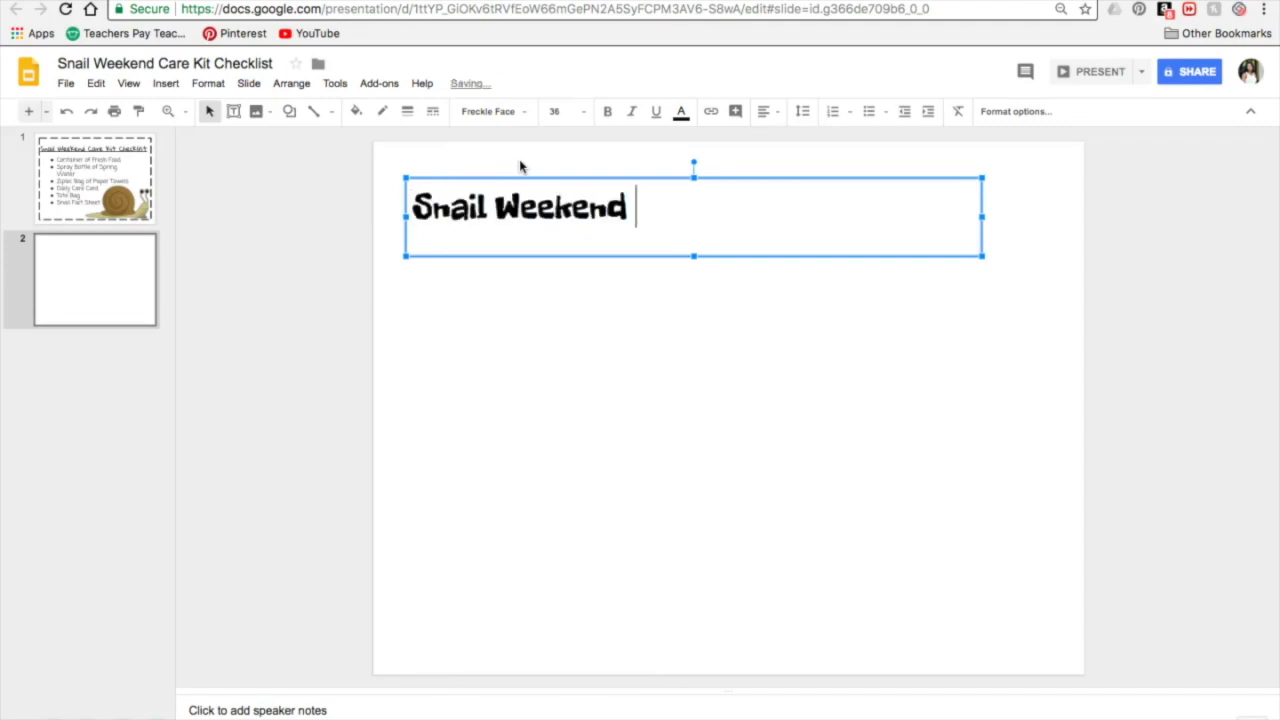
pyautogui.write('Care Ki')
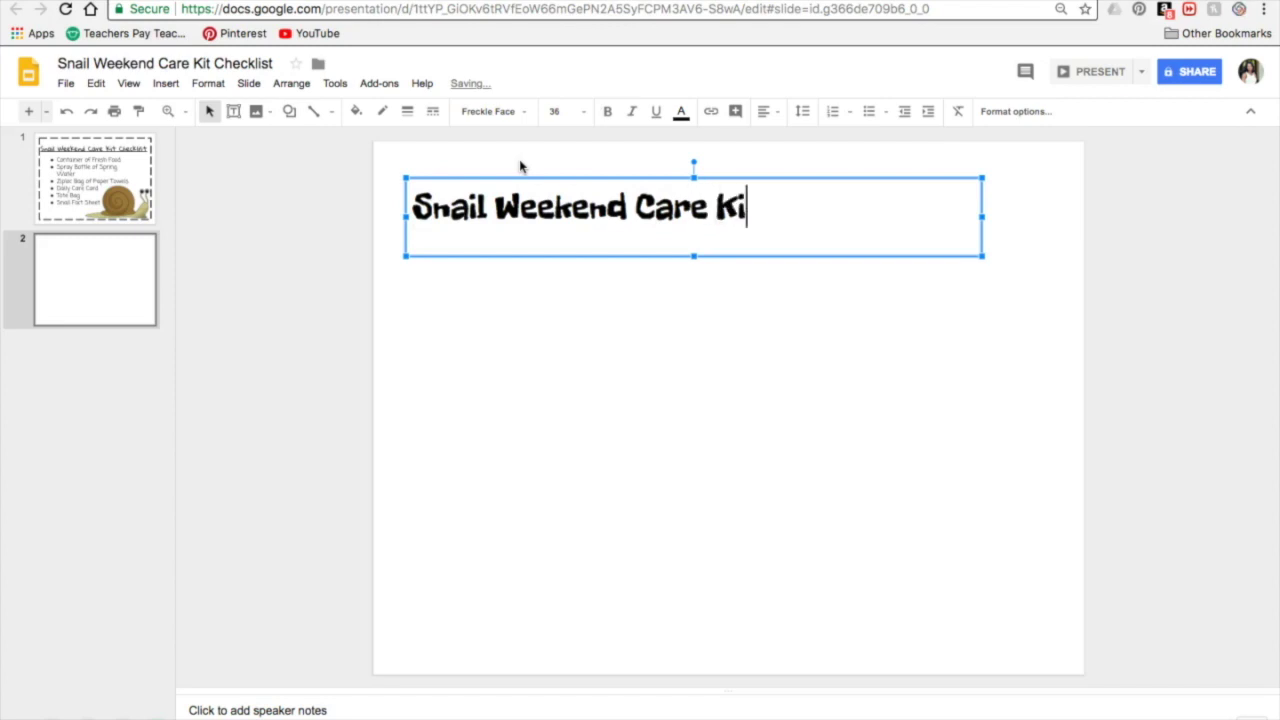
pyautogui.write('t Checklist')
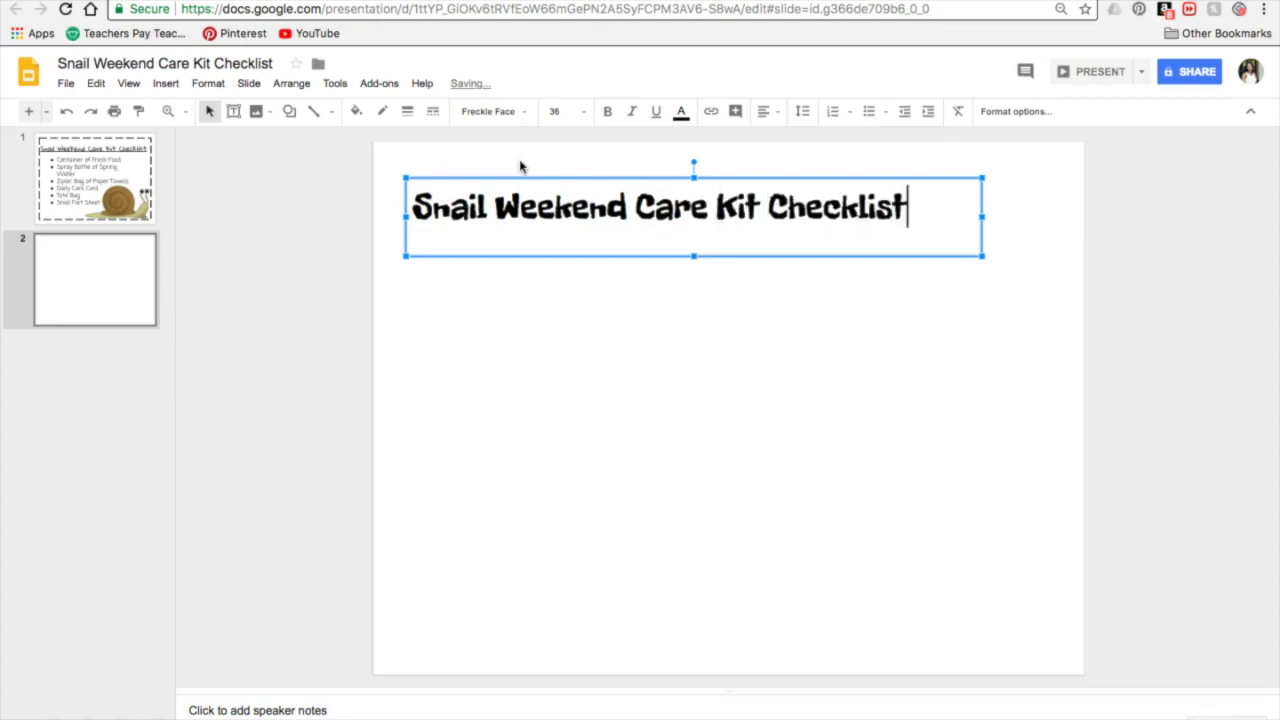
pyautogui.hotkey('ctrl', 'a')
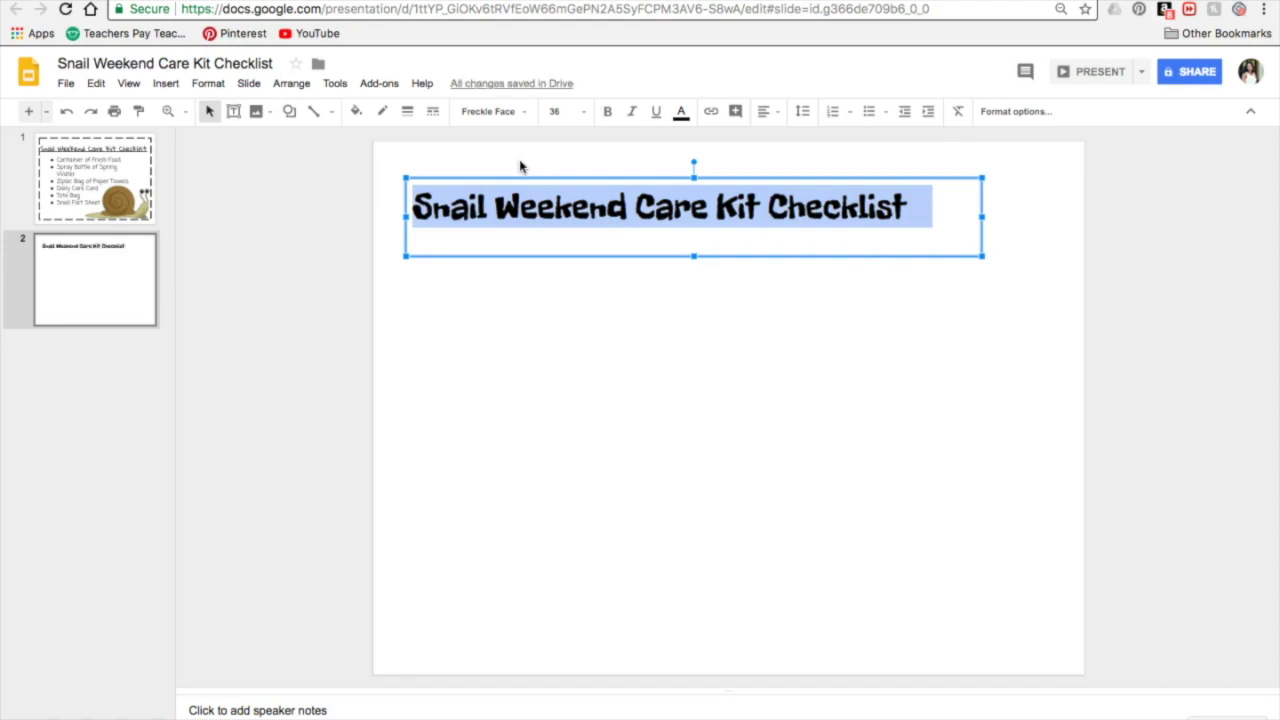
pyautogui.click(656, 113)
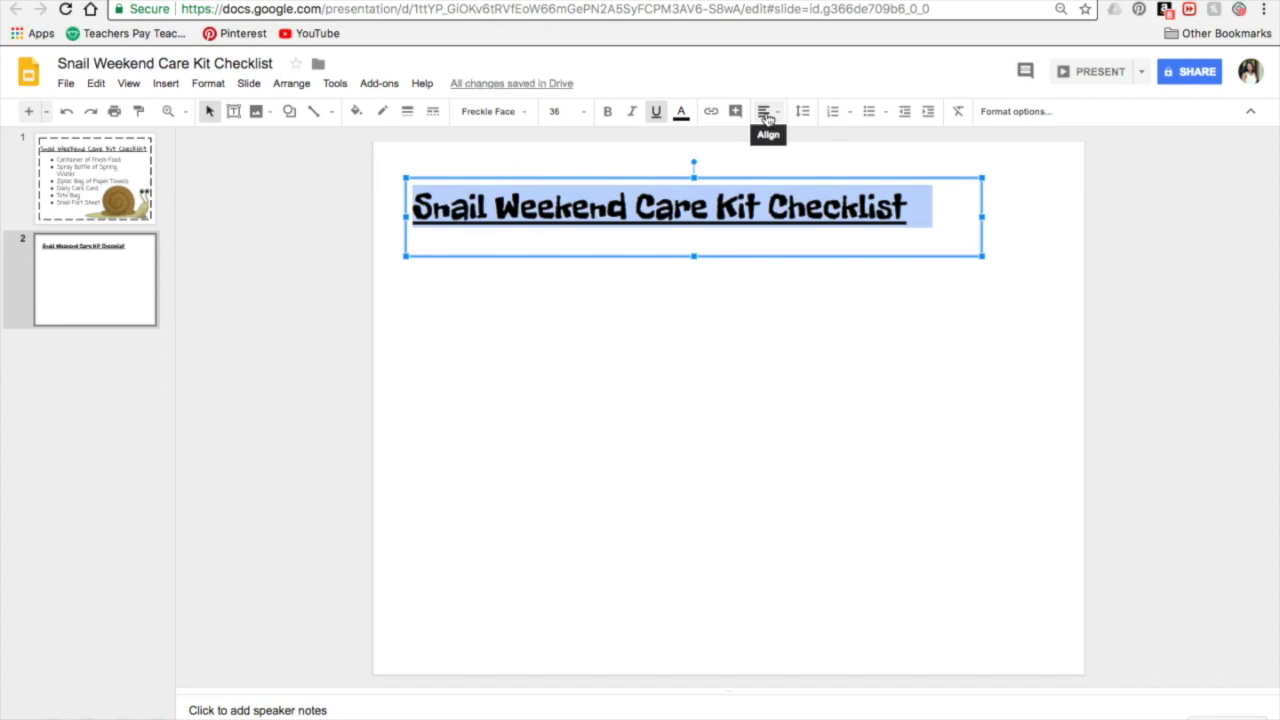
pyautogui.click(767, 113)
pyautogui.click(787, 136)
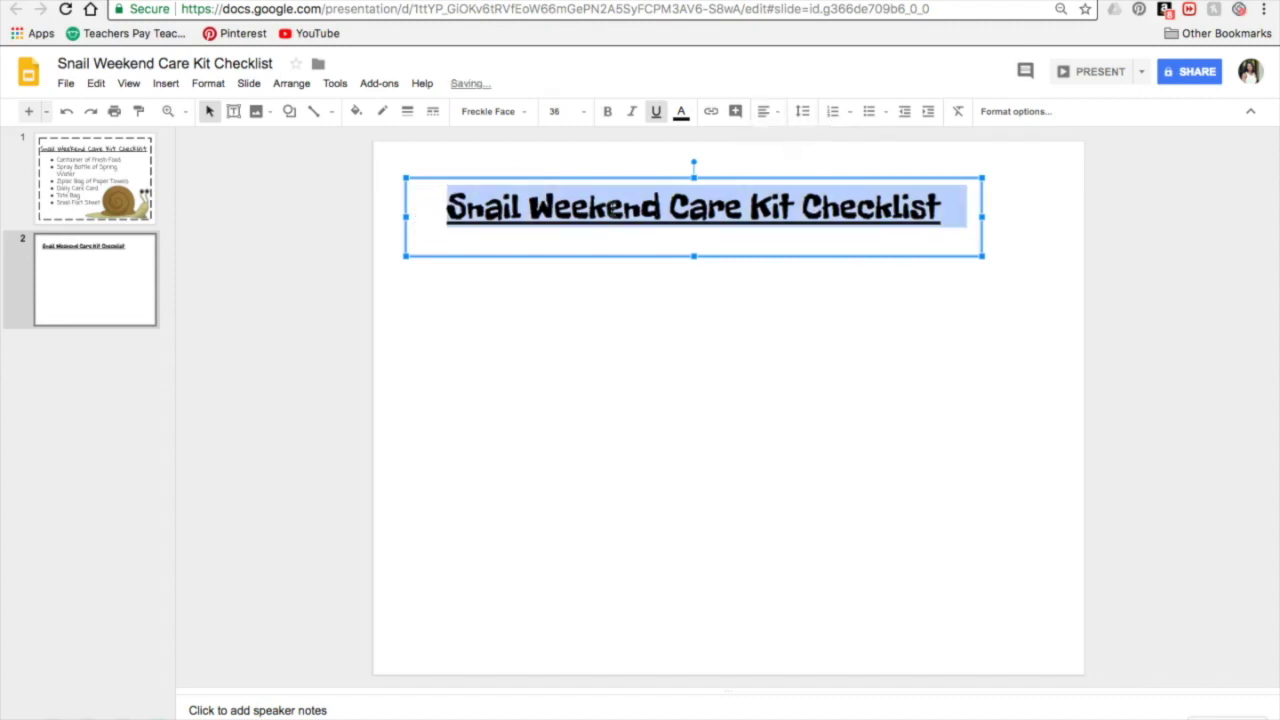
# Narrow the title box and centre it horizontally on the slide
pyautogui.moveTo(401, 217); pyautogui.dragTo(429, 220)
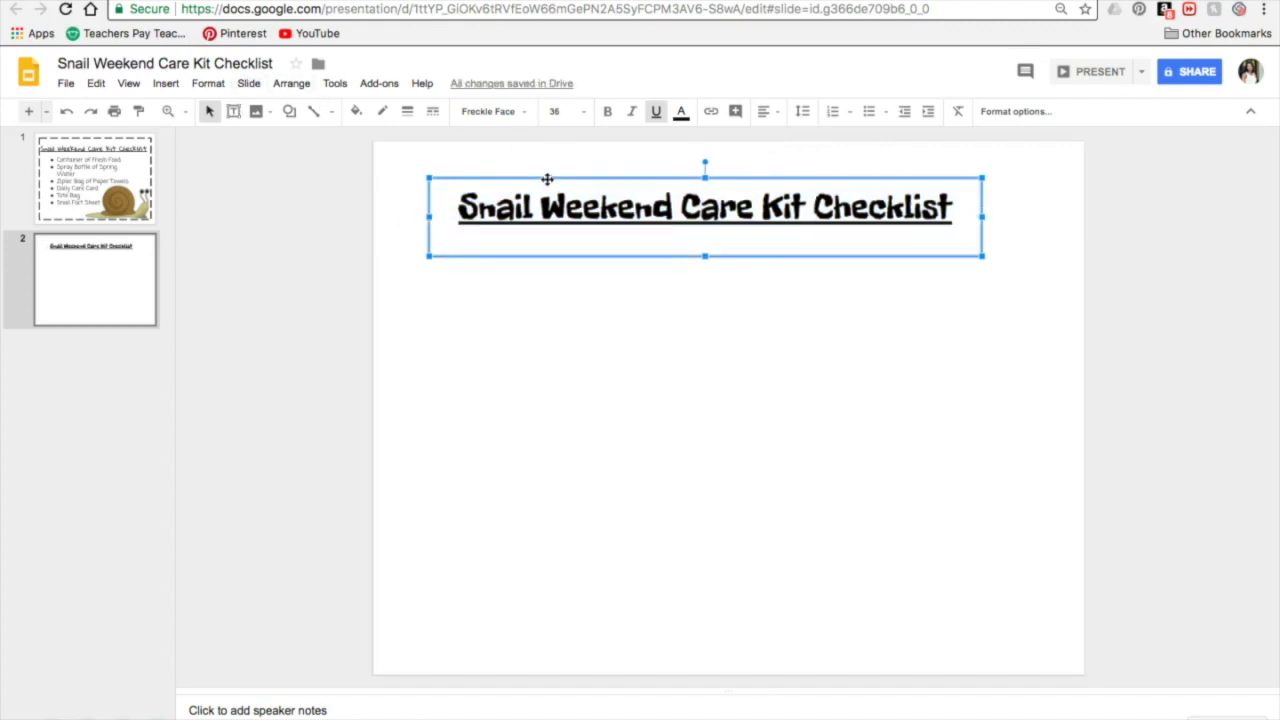
pyautogui.click(300, 85)
pyautogui.moveTo(445, 188)
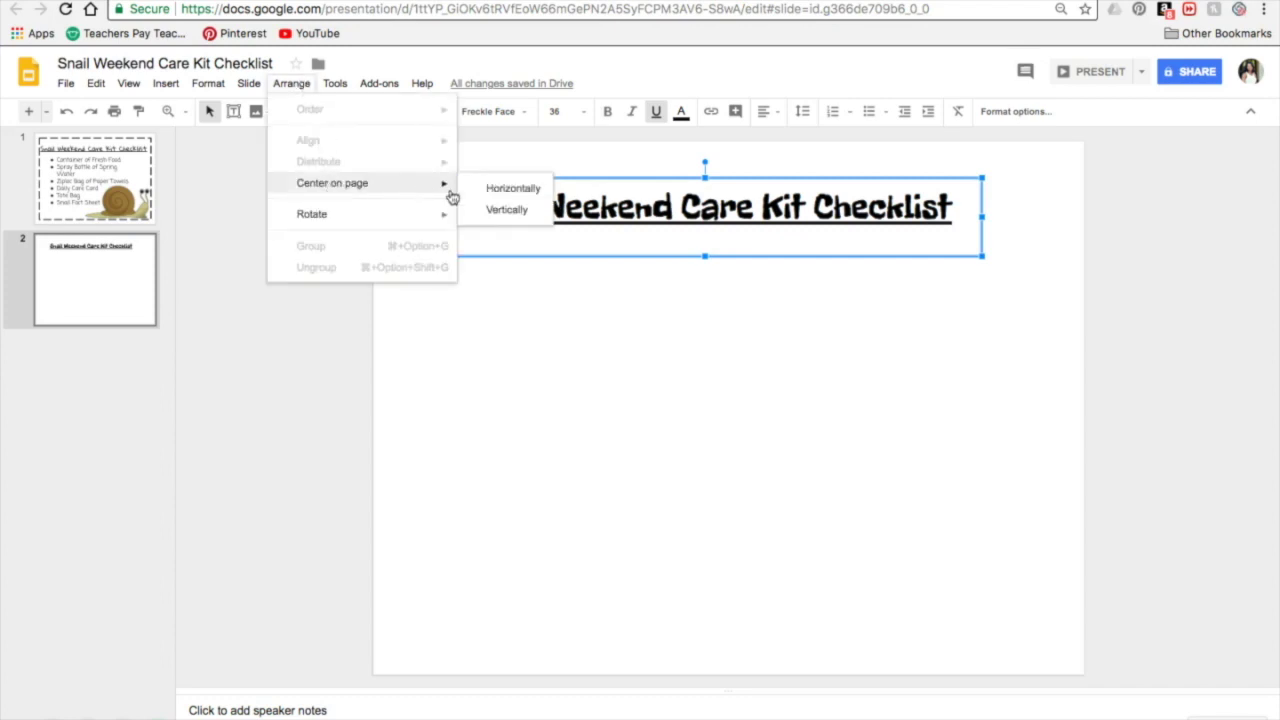
pyautogui.click(484, 191)
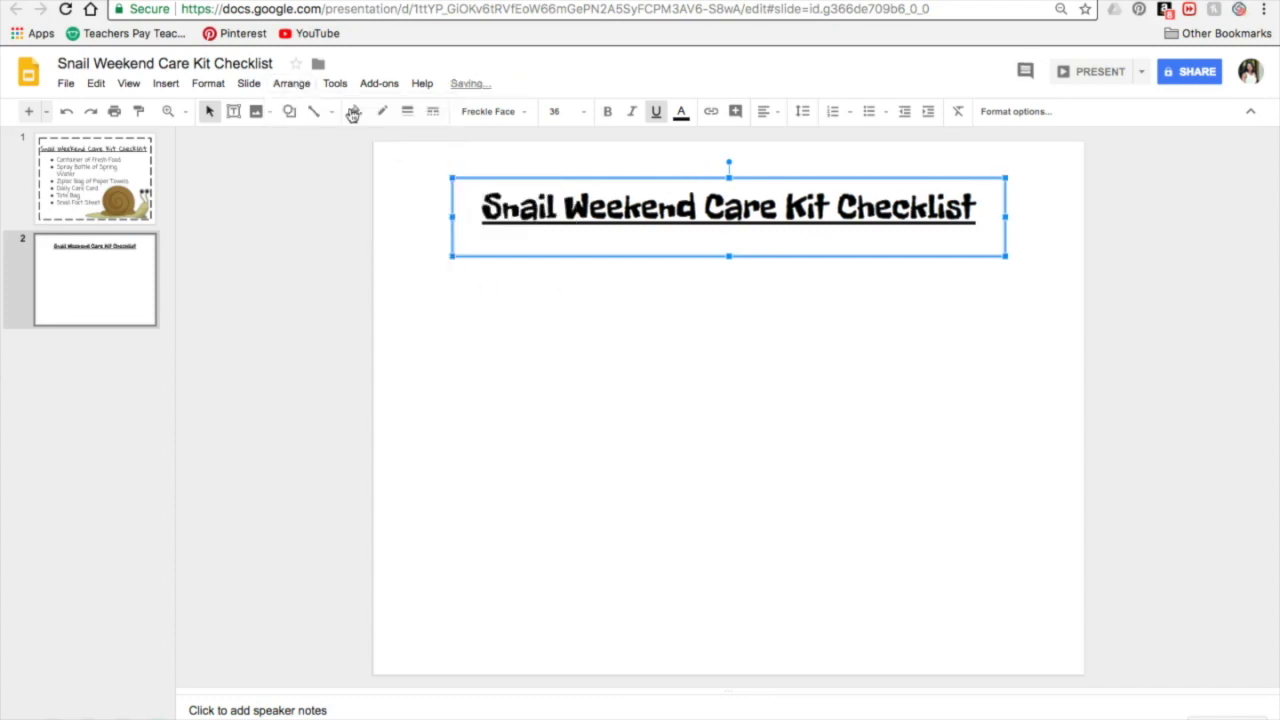
pyautogui.click(372, 150)
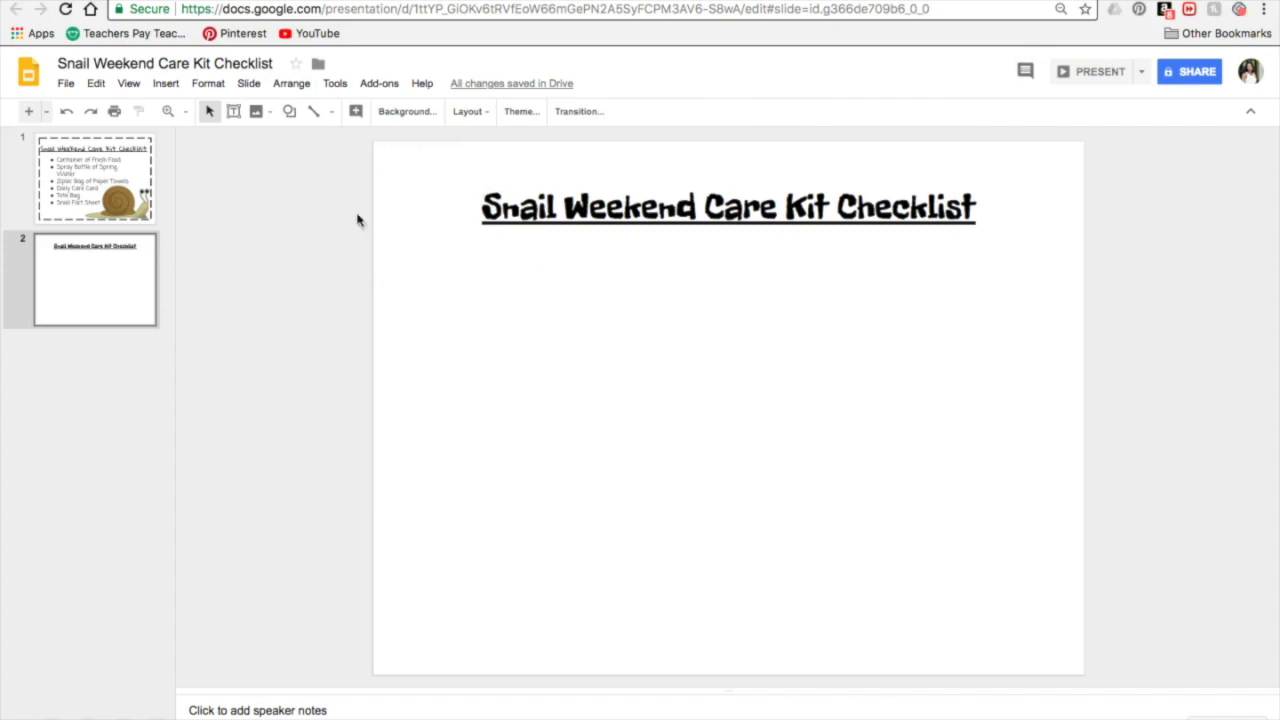
# Draw a large bulleted text box under the title in 30-point Coming Soon
pyautogui.click(233, 111)
pyautogui.moveTo(425, 237); pyautogui.dragTo(1023, 593)
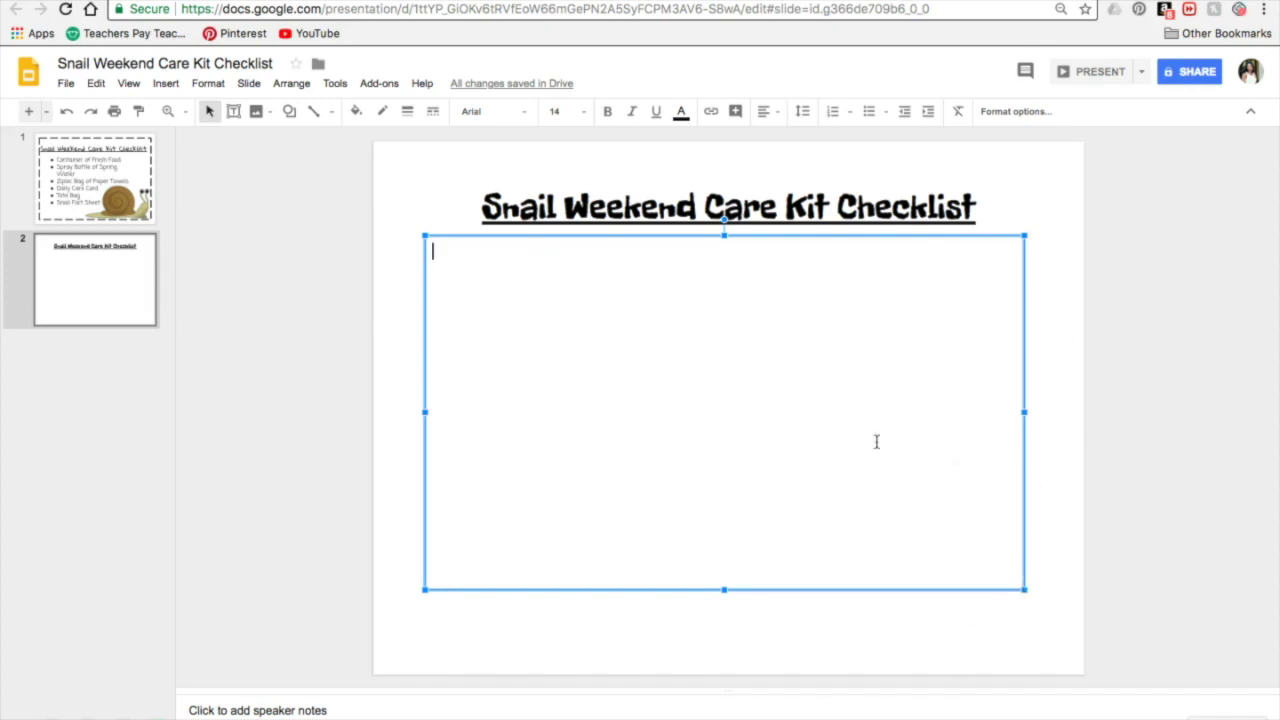
pyautogui.click(872, 116)
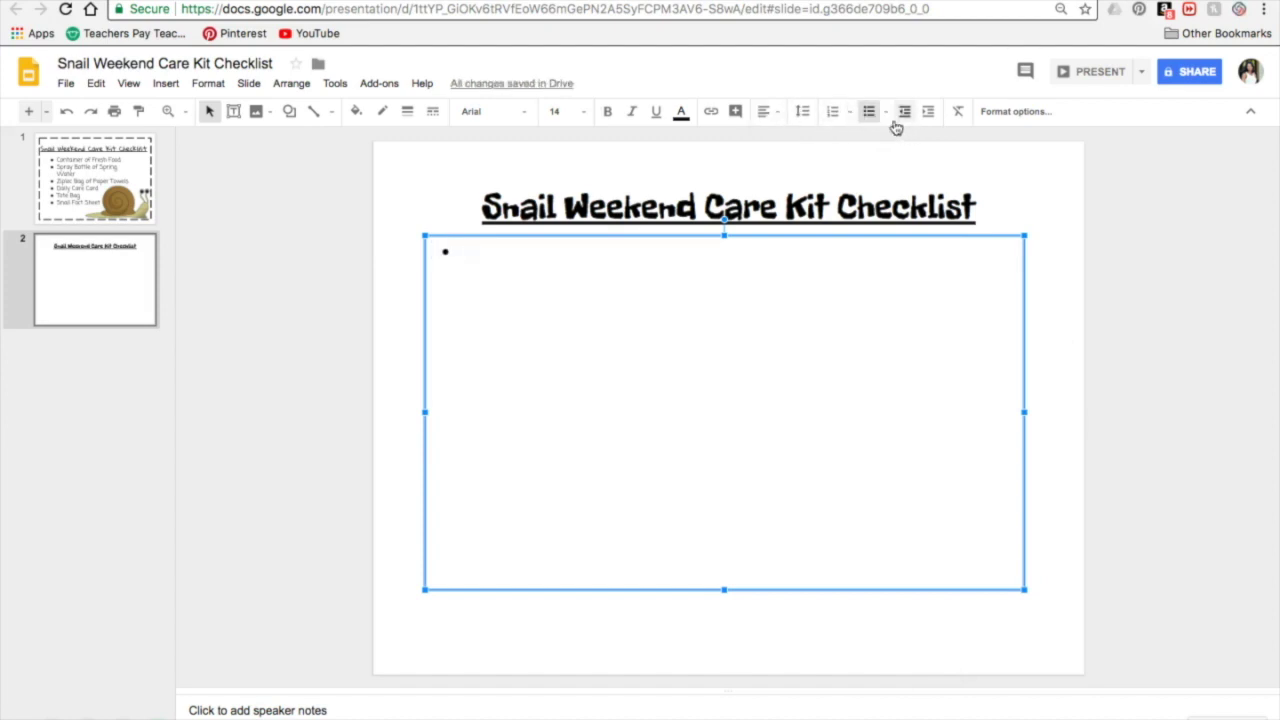
pyautogui.click(584, 118)
pyautogui.click(563, 371)
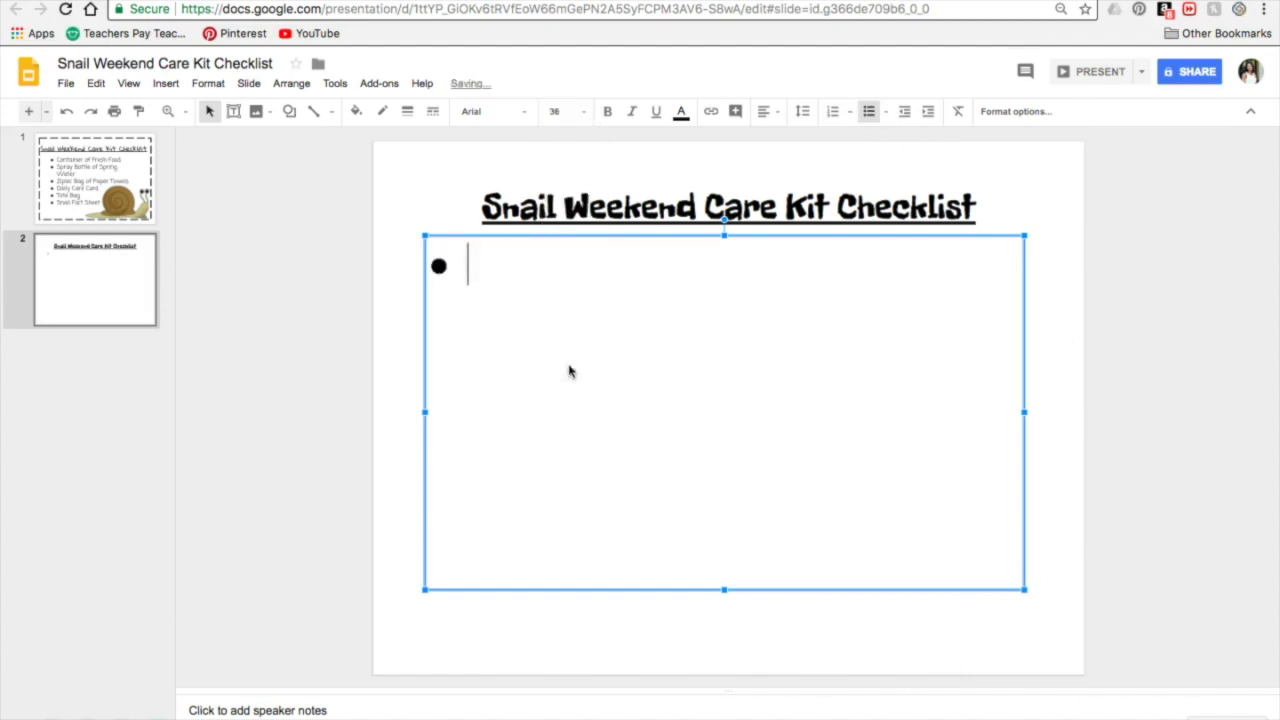
pyautogui.click(586, 113)
pyautogui.click(584, 358)
pyautogui.click(527, 113)
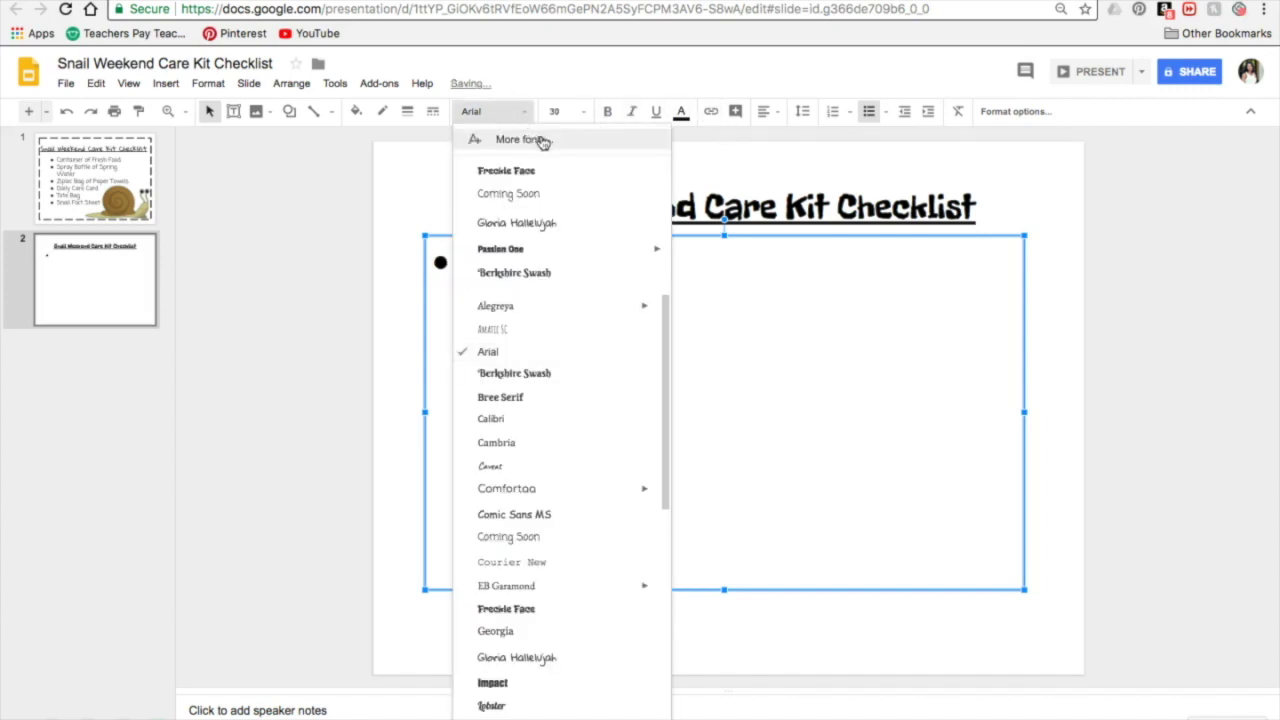
pyautogui.click(556, 195)
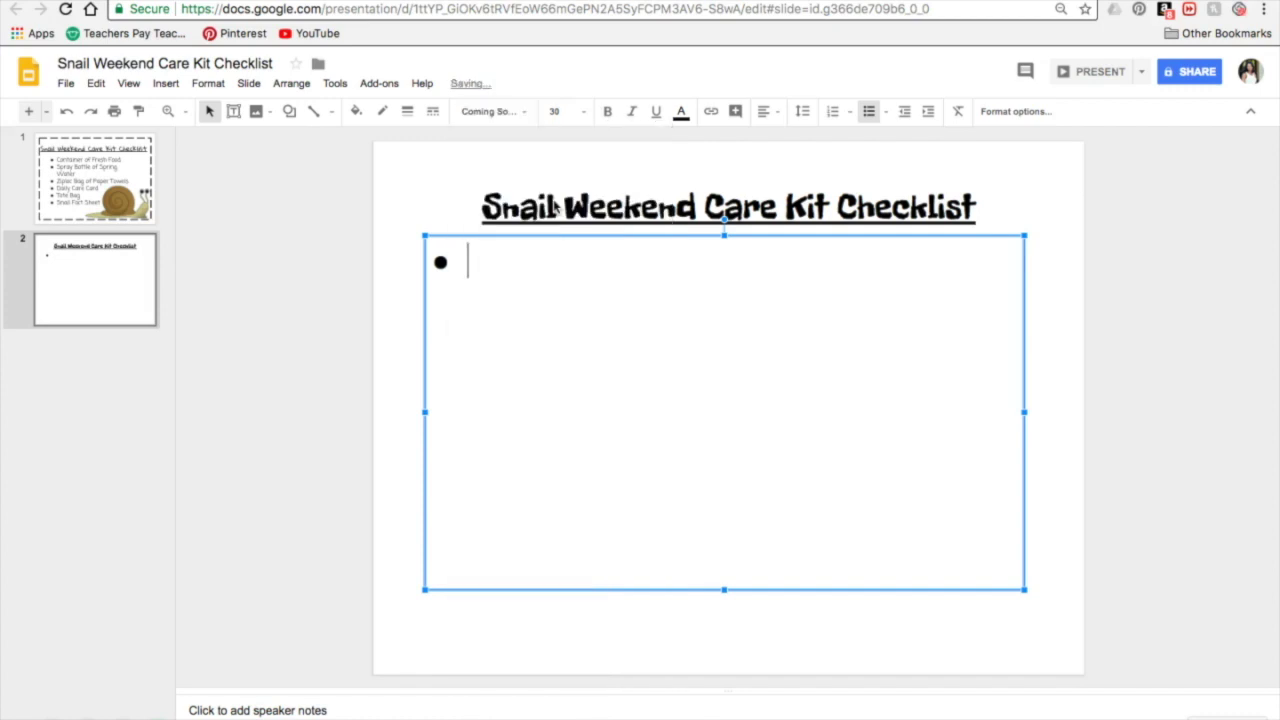
# Type bullets Container of Fresh Food, Spray Bottle (Spring Water), Ziploc Bag of Paper Towels
pyautogui.write('Container')
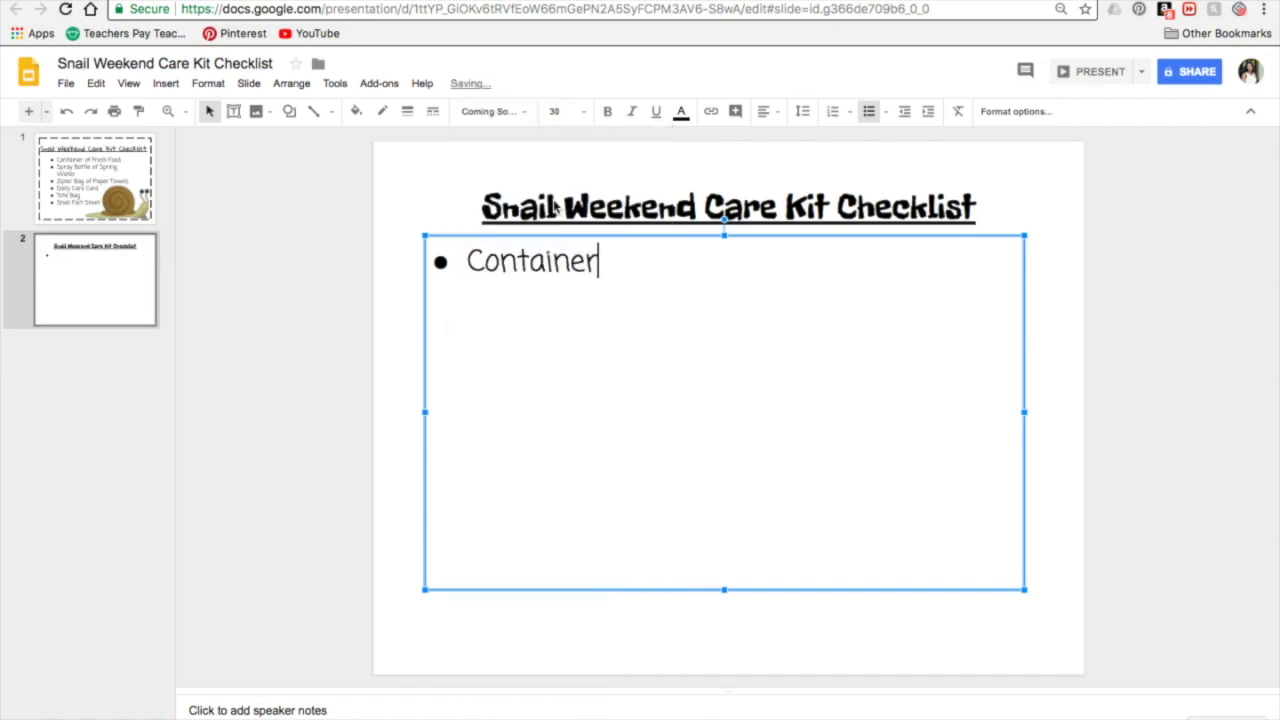
pyautogui.write(' of ')
pyautogui.write('vf')
pyautogui.press('BackSpace')
pyautogui.press('BackSpace')
pyautogui.write('Fr')
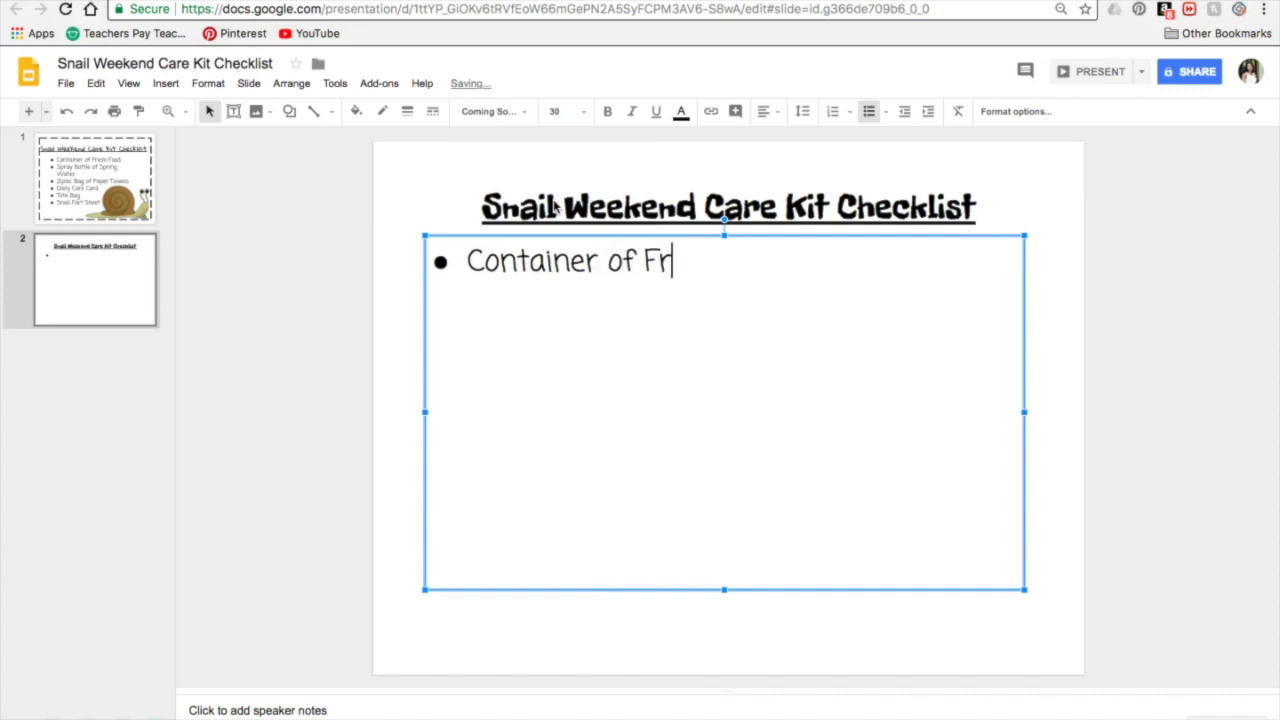
pyautogui.write('esh F')
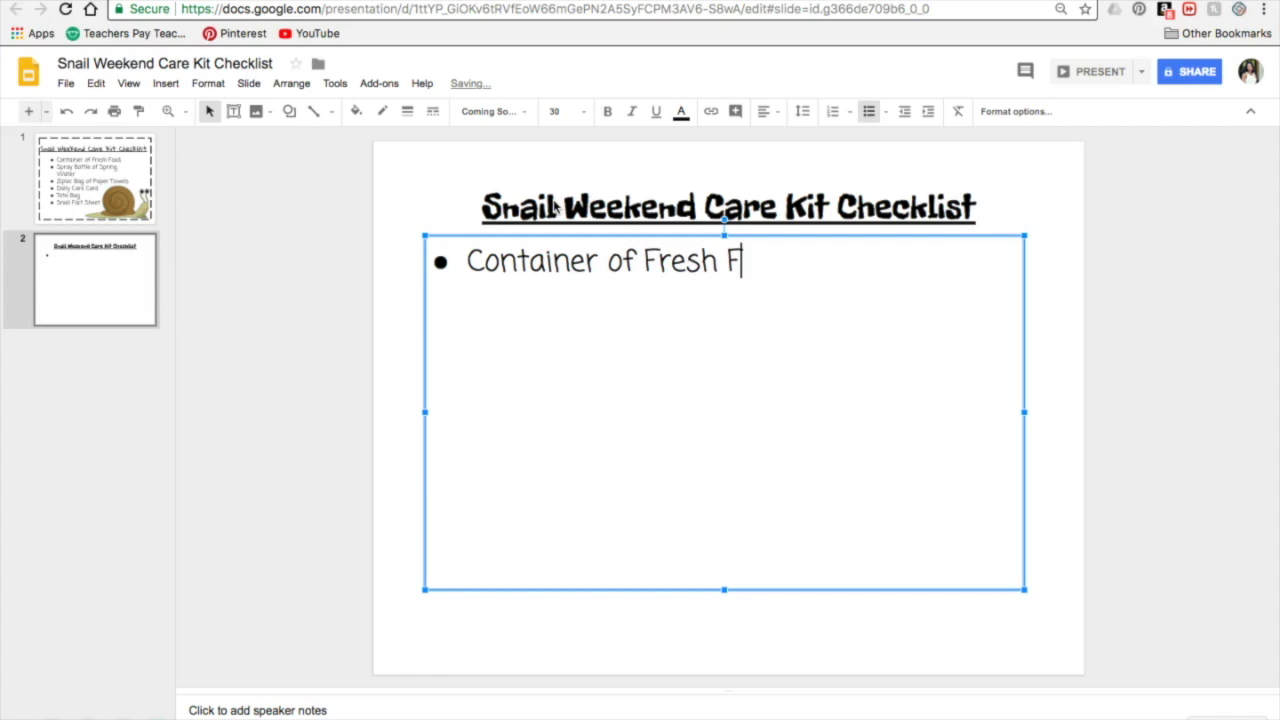
pyautogui.write('ood')
pyautogui.press('Return')
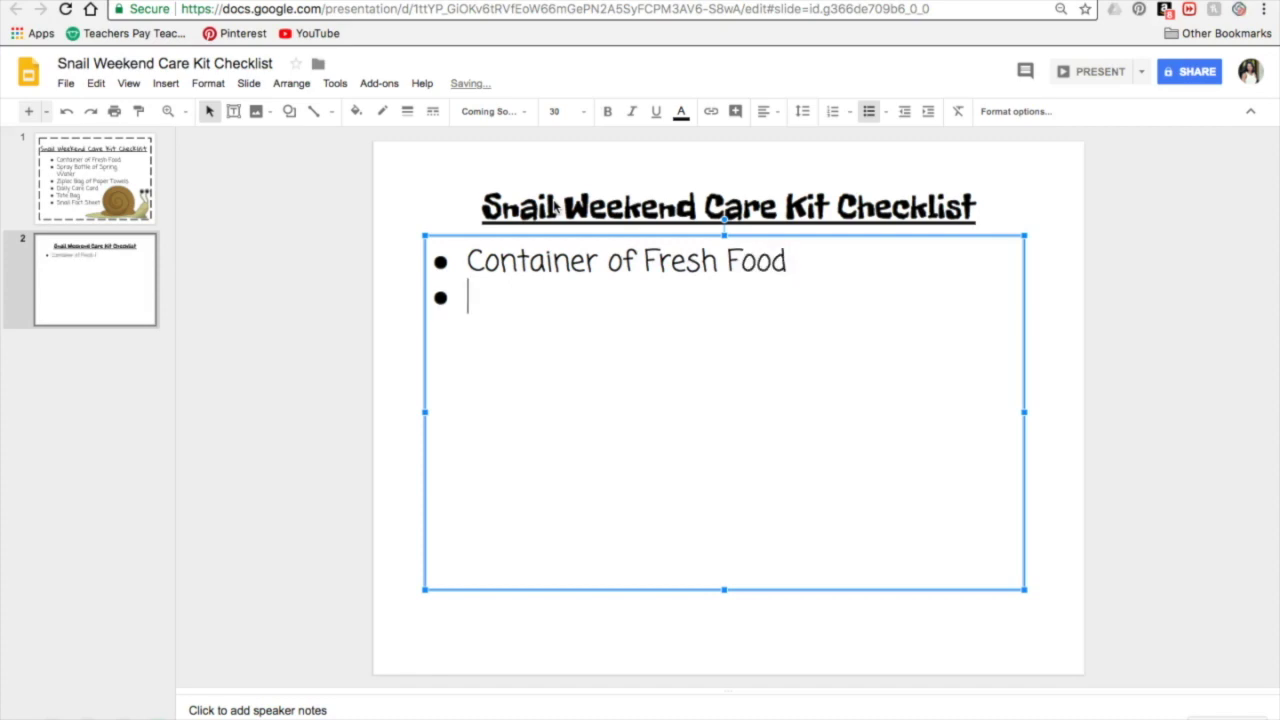
pyautogui.write('Spra')
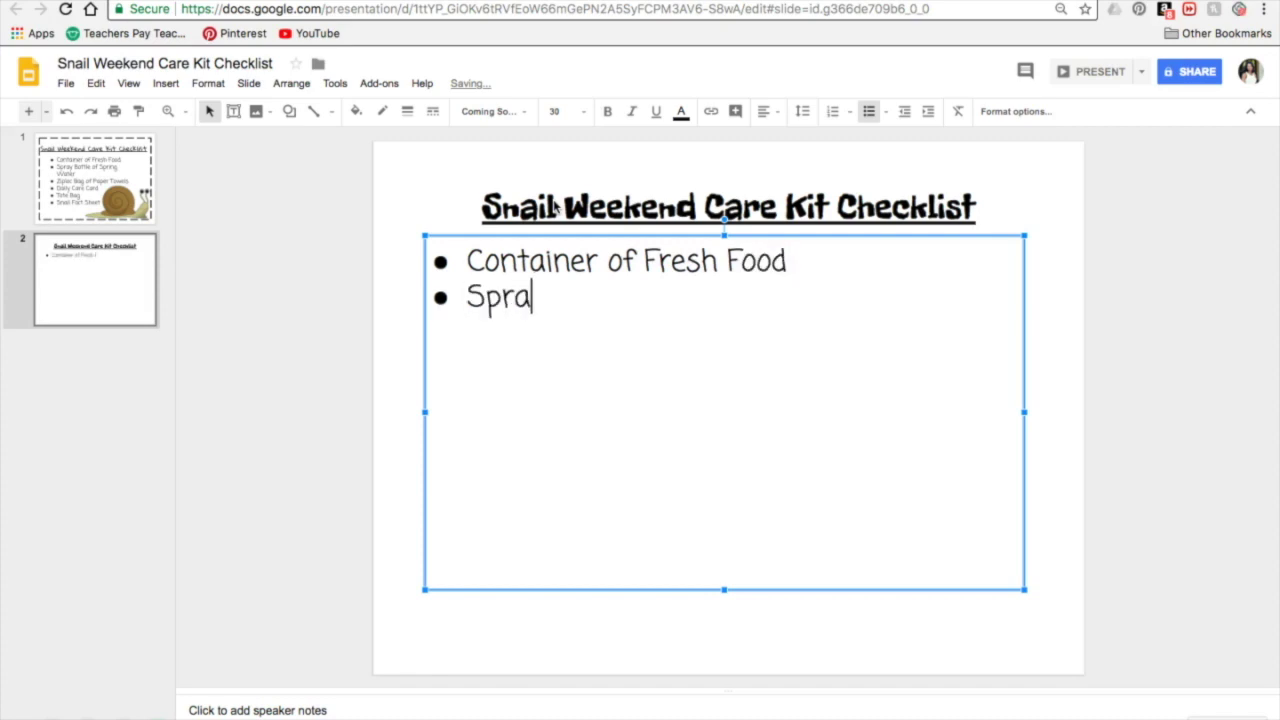
pyautogui.write('y Bottle')
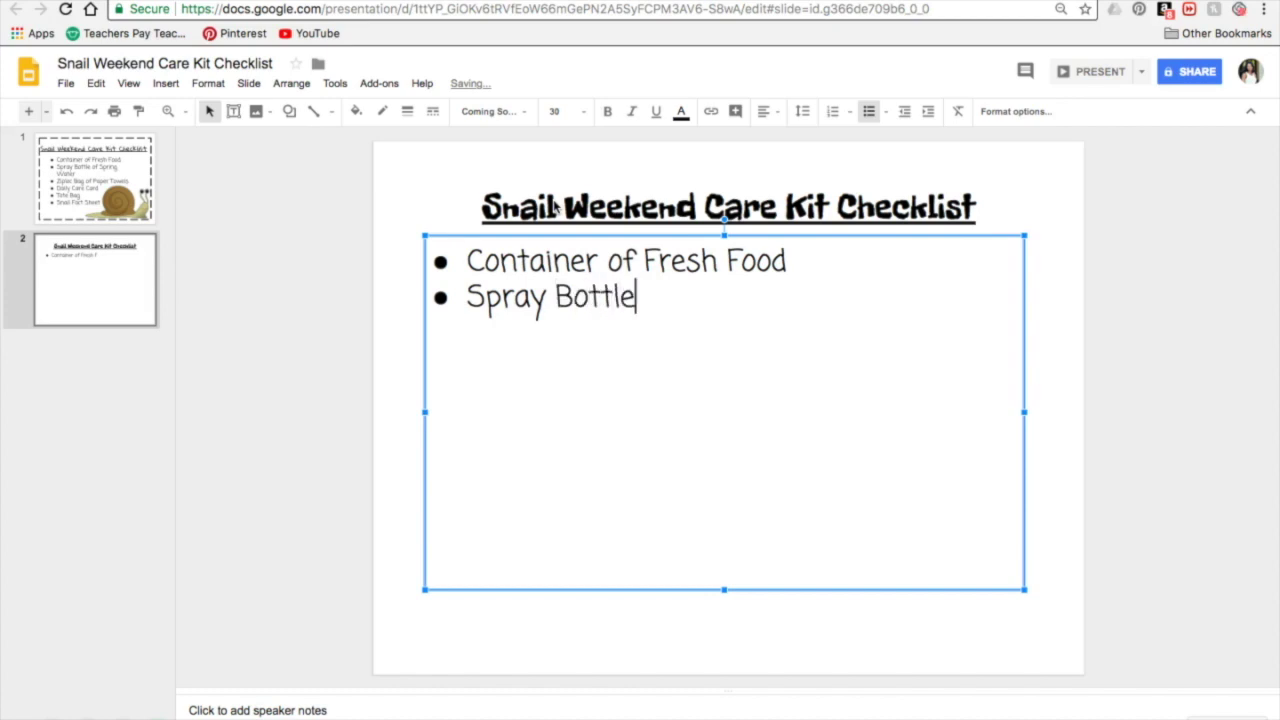
pyautogui.write(' (Sprin')
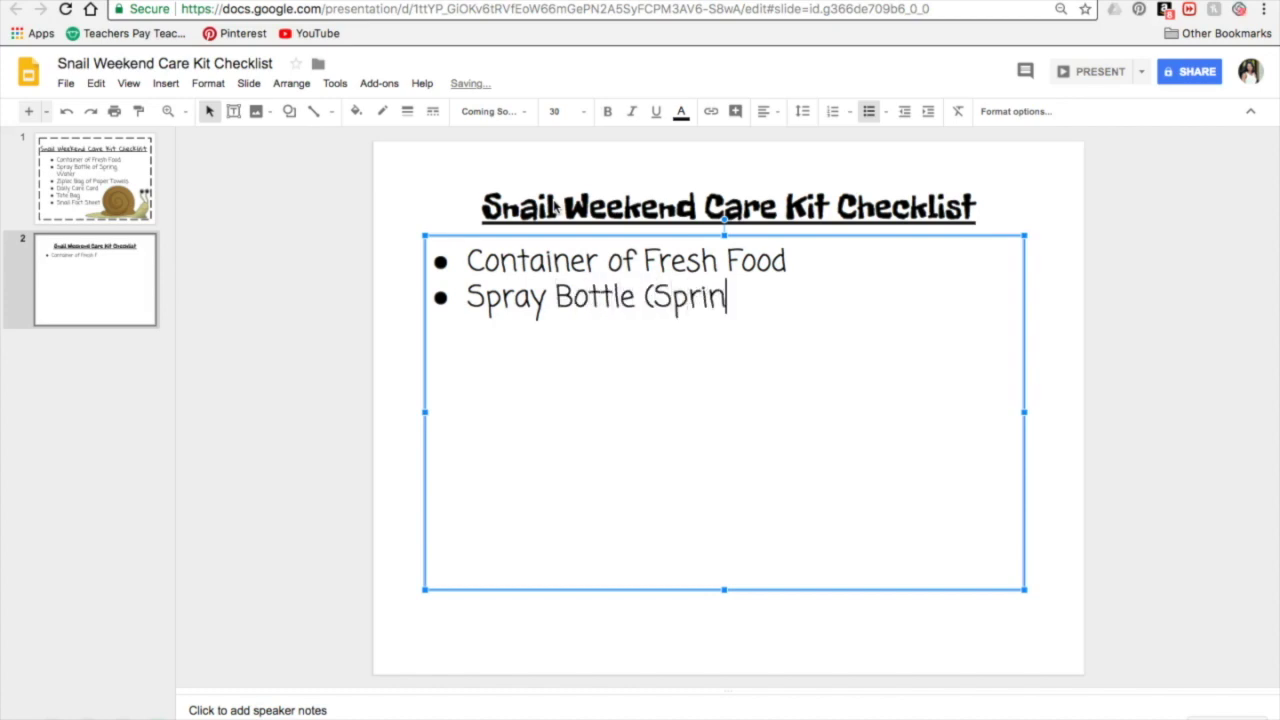
pyautogui.write('g Water)')
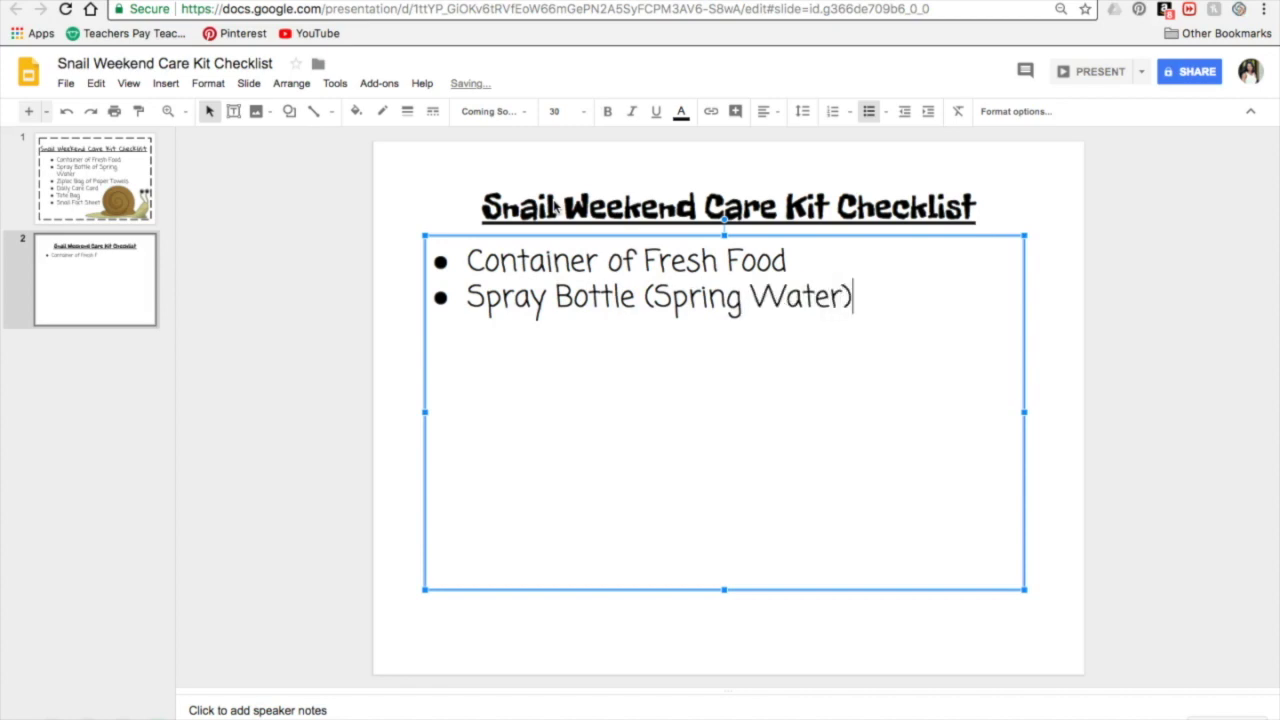
pyautogui.press('Return')
pyautogui.write('Zi')
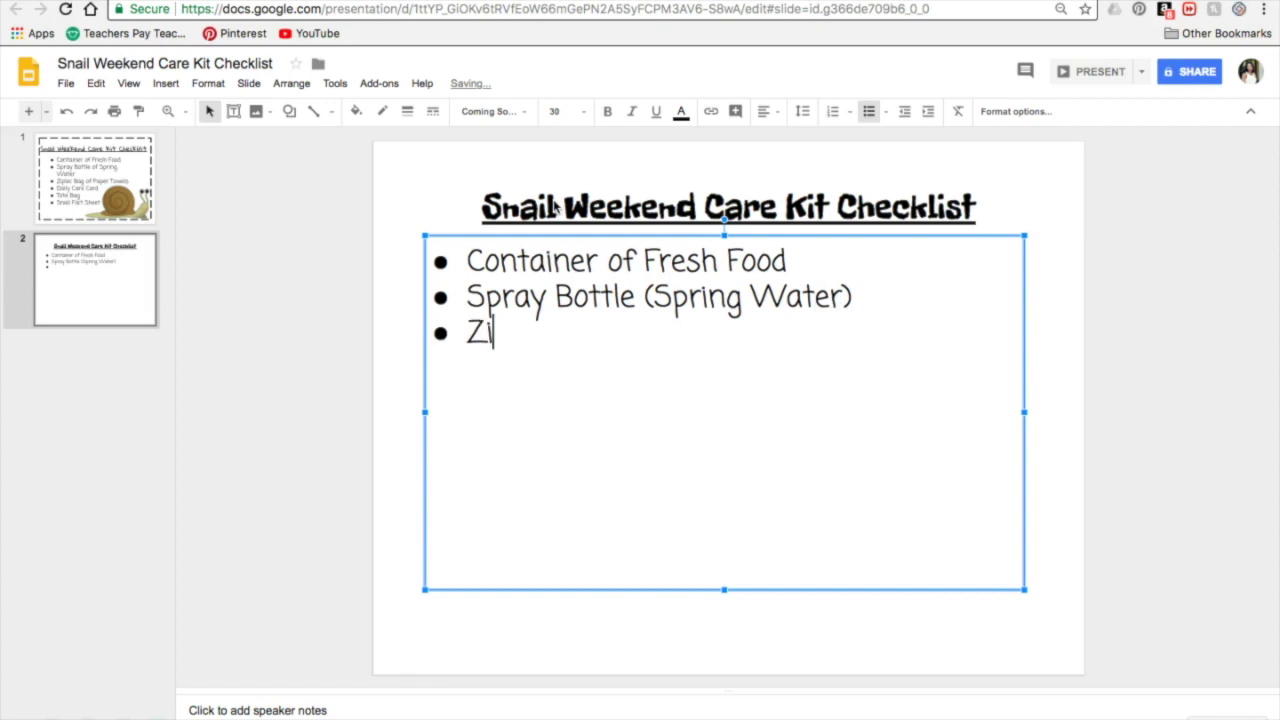
pyautogui.write('ploc Ba')
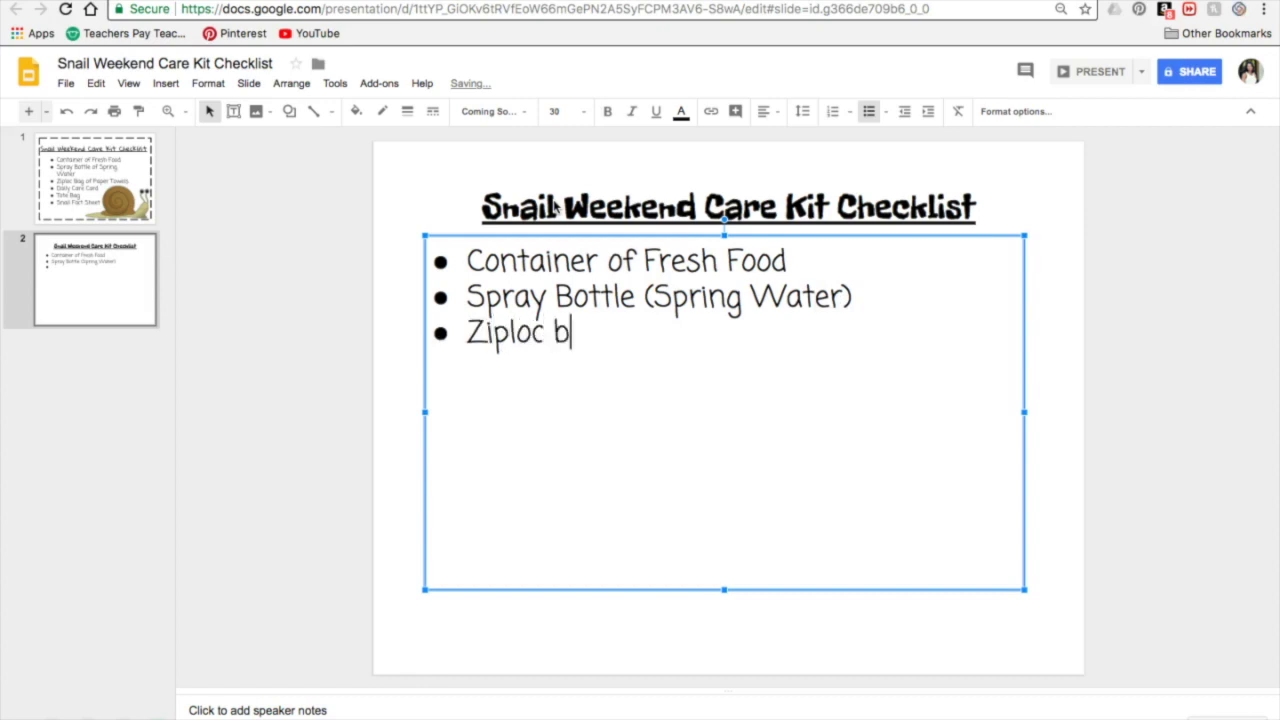
pyautogui.write('g ')
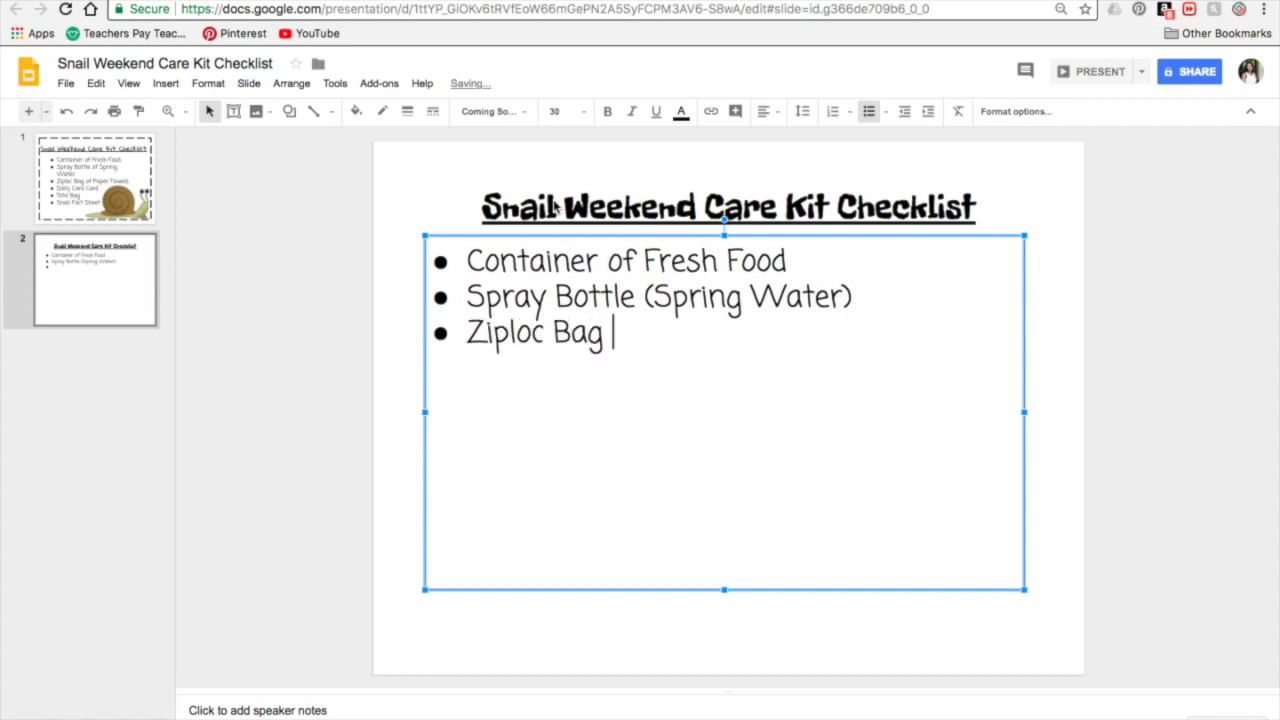
pyautogui.write('of Paper')
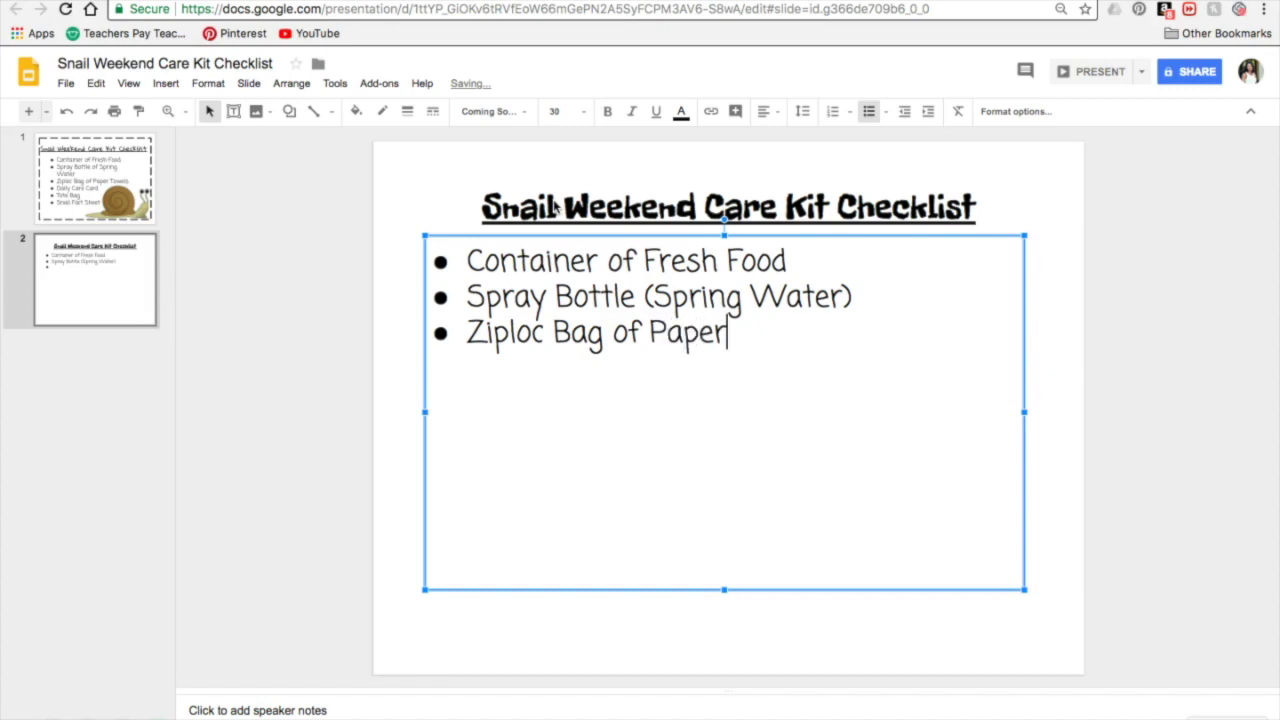
pyautogui.write(' Towel')
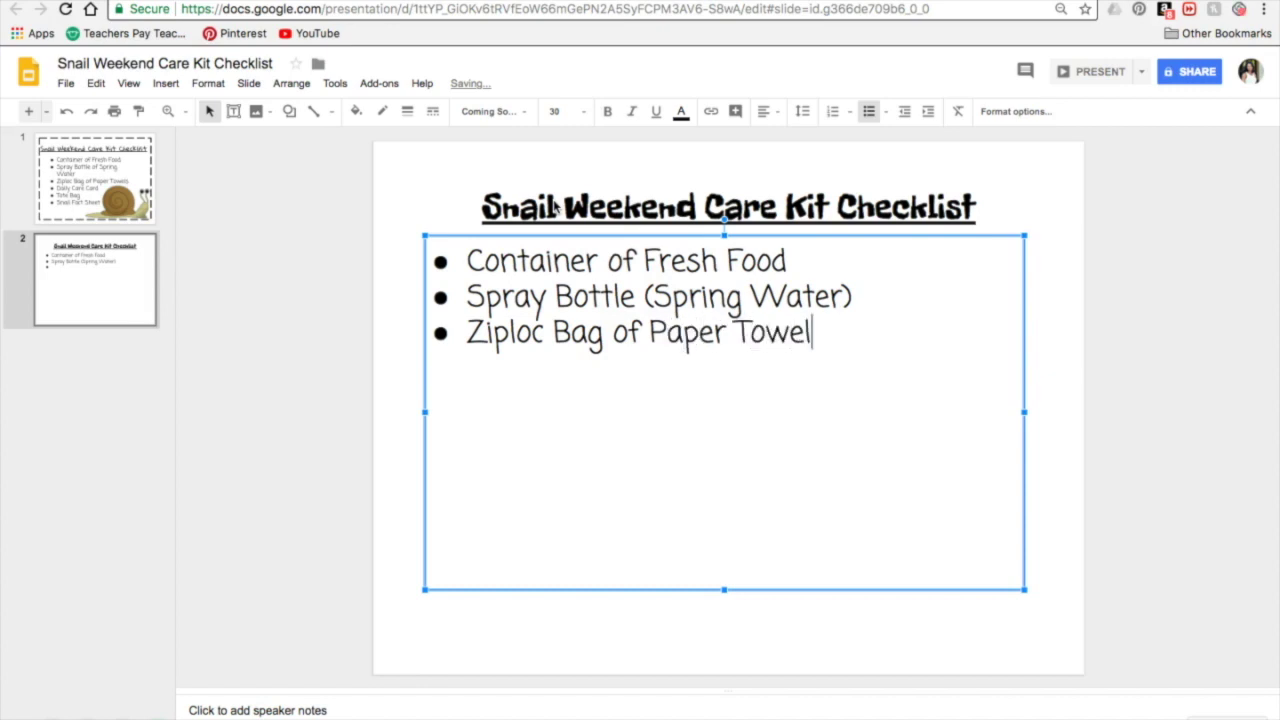
pyautogui.write('s')
pyautogui.press('Return')
# Add the bullets Daily Care Card, Tote Bag and Snail Foot Sheet
pyautogui.write('D')
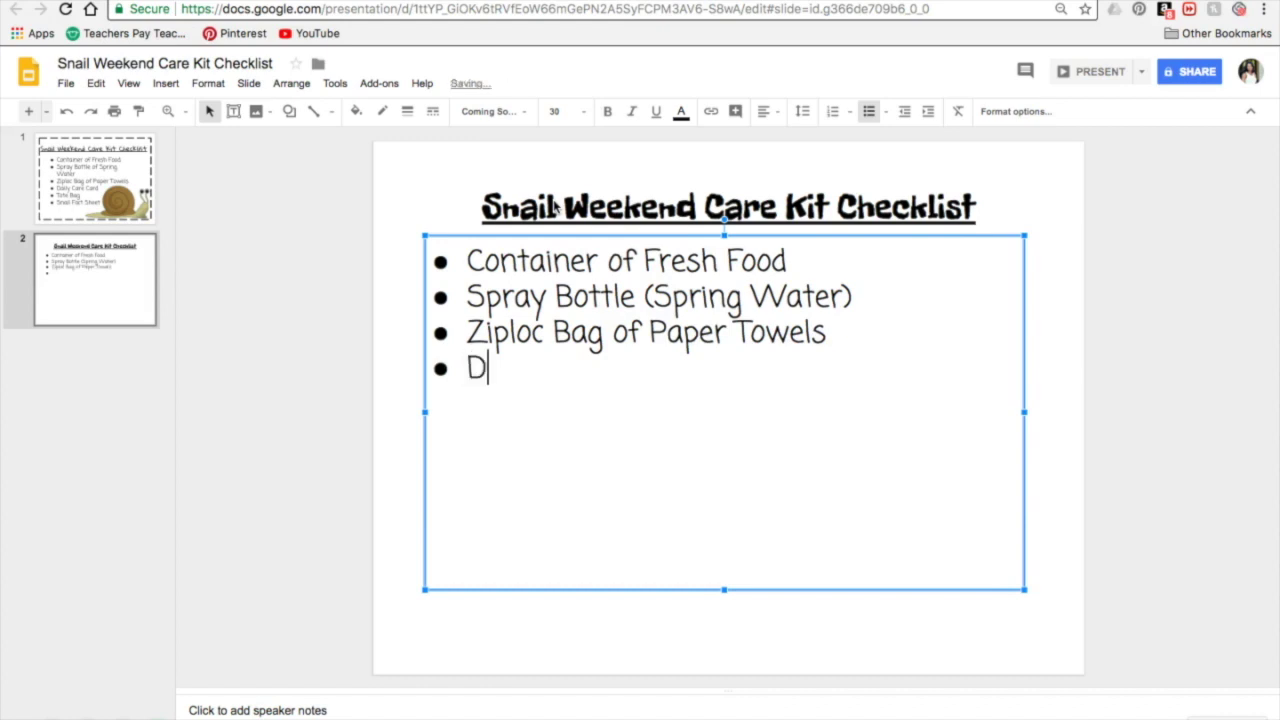
pyautogui.write('ail Care Card')
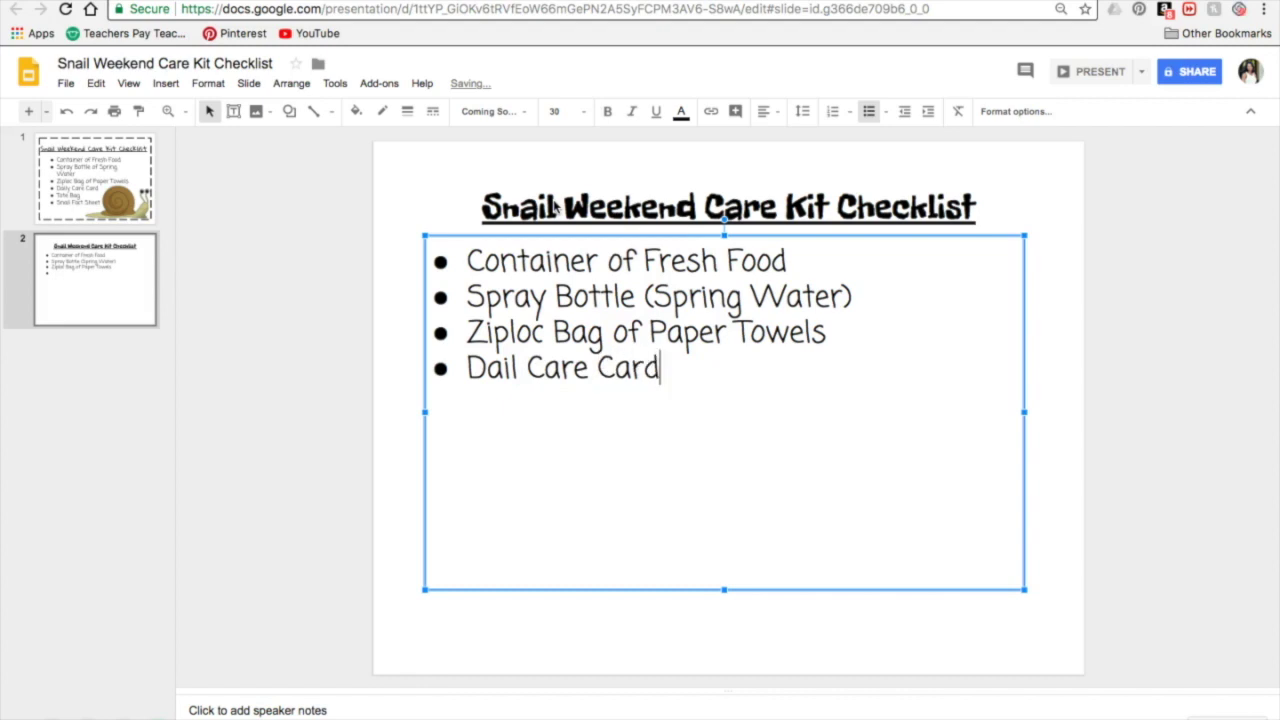
pyautogui.press('Return')
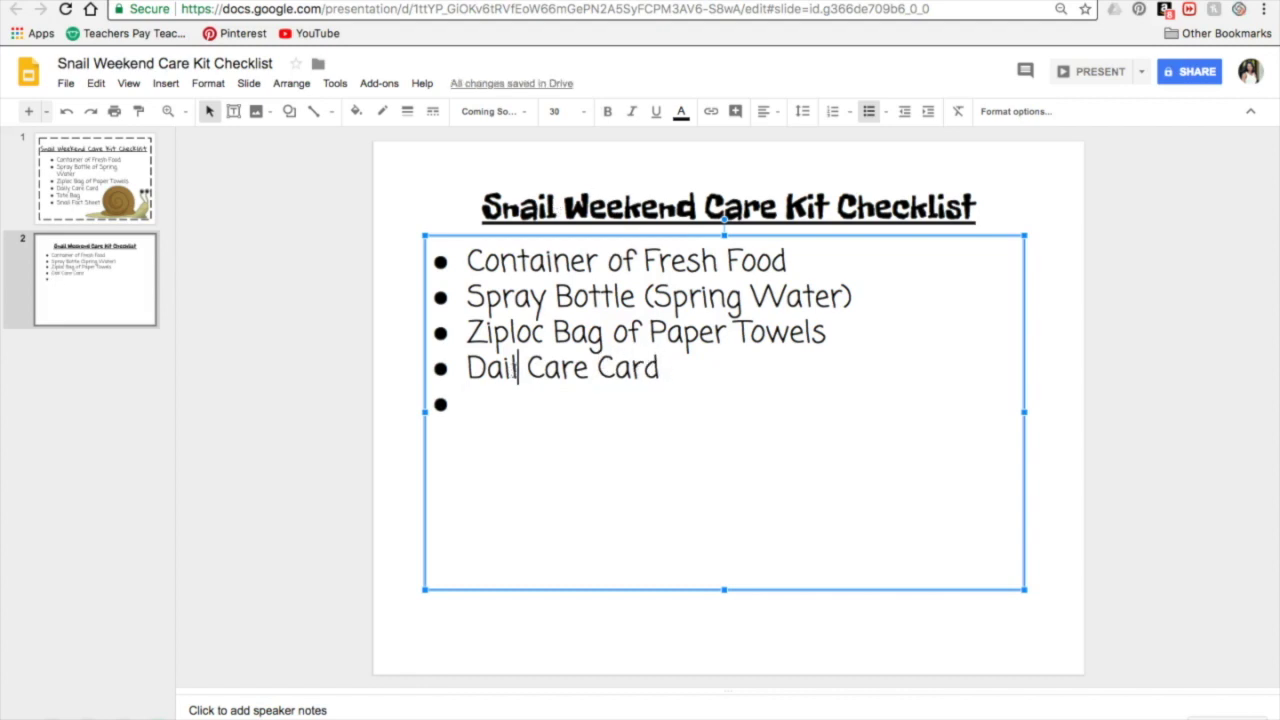
pyautogui.write('y')
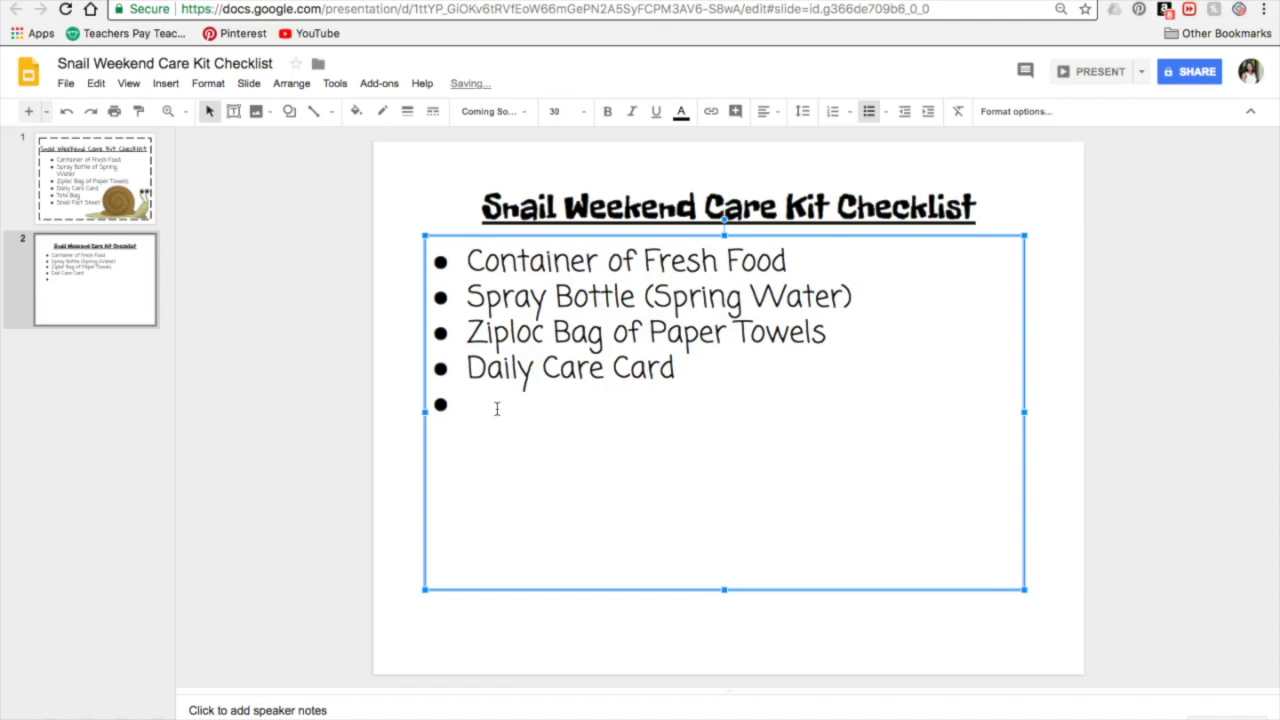
pyautogui.write('Tote Bag')
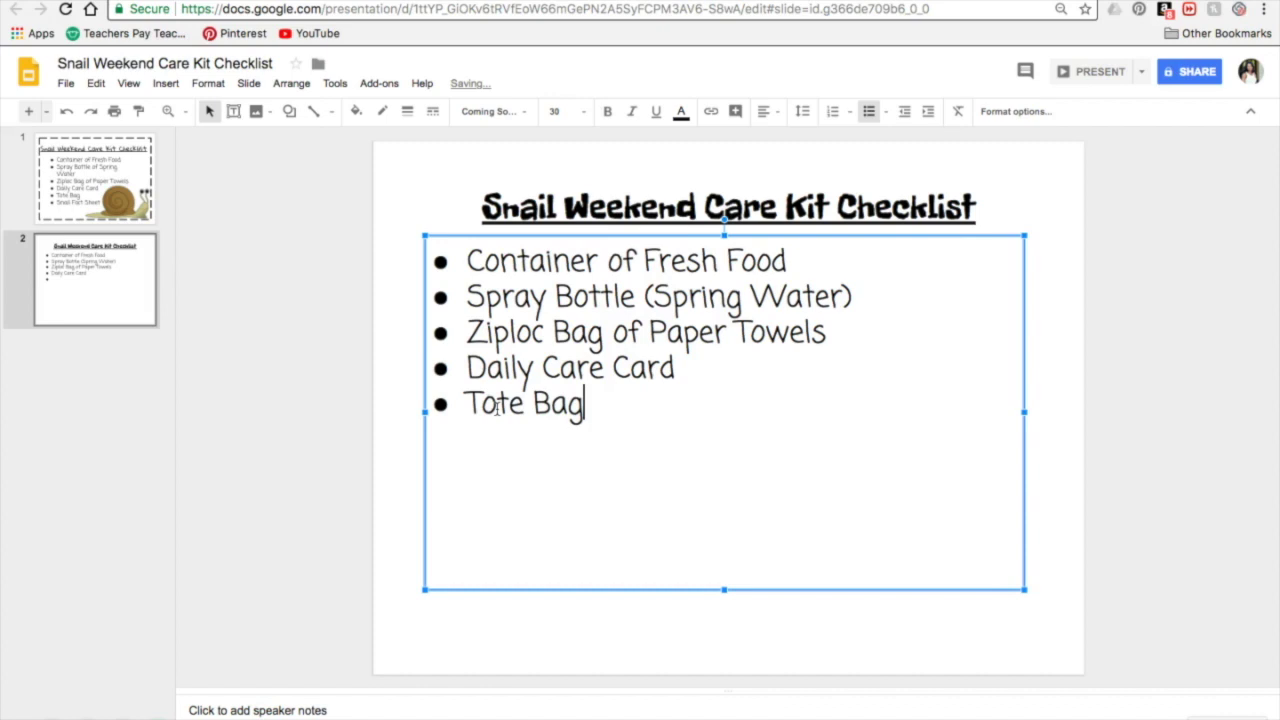
pyautogui.press('Return')
pyautogui.write('Snail')
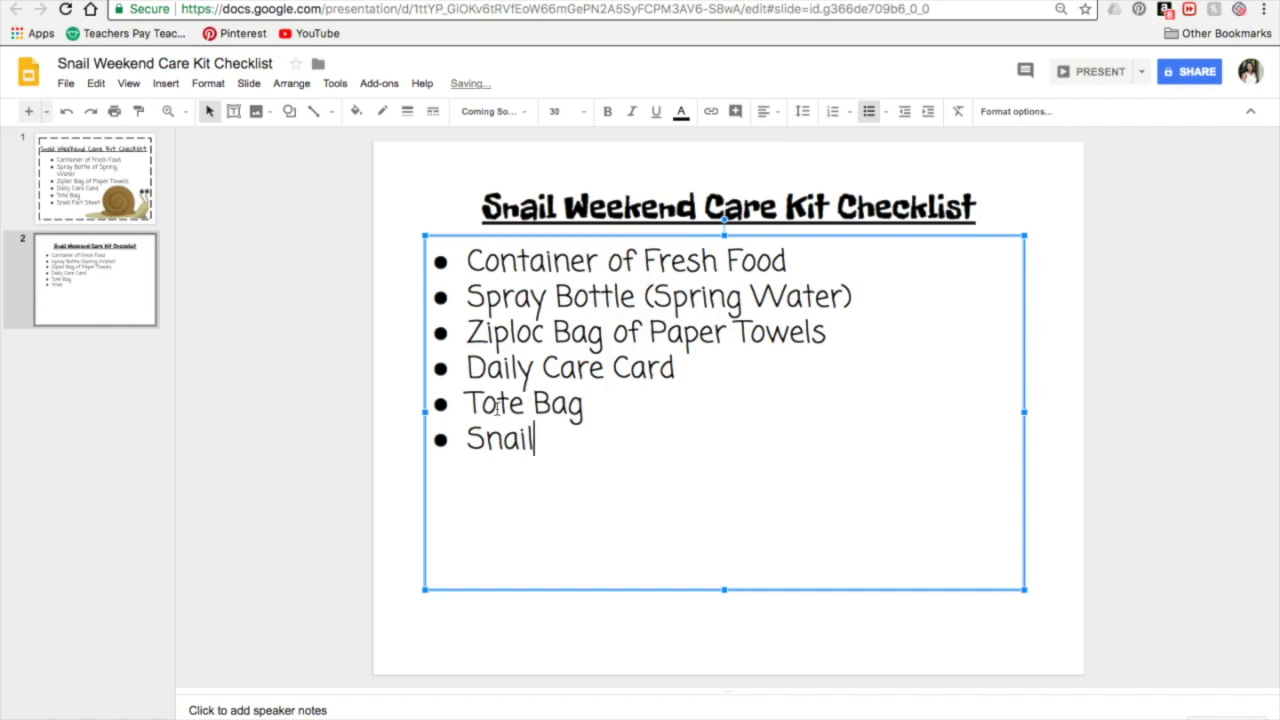
pyautogui.write(' Foot')
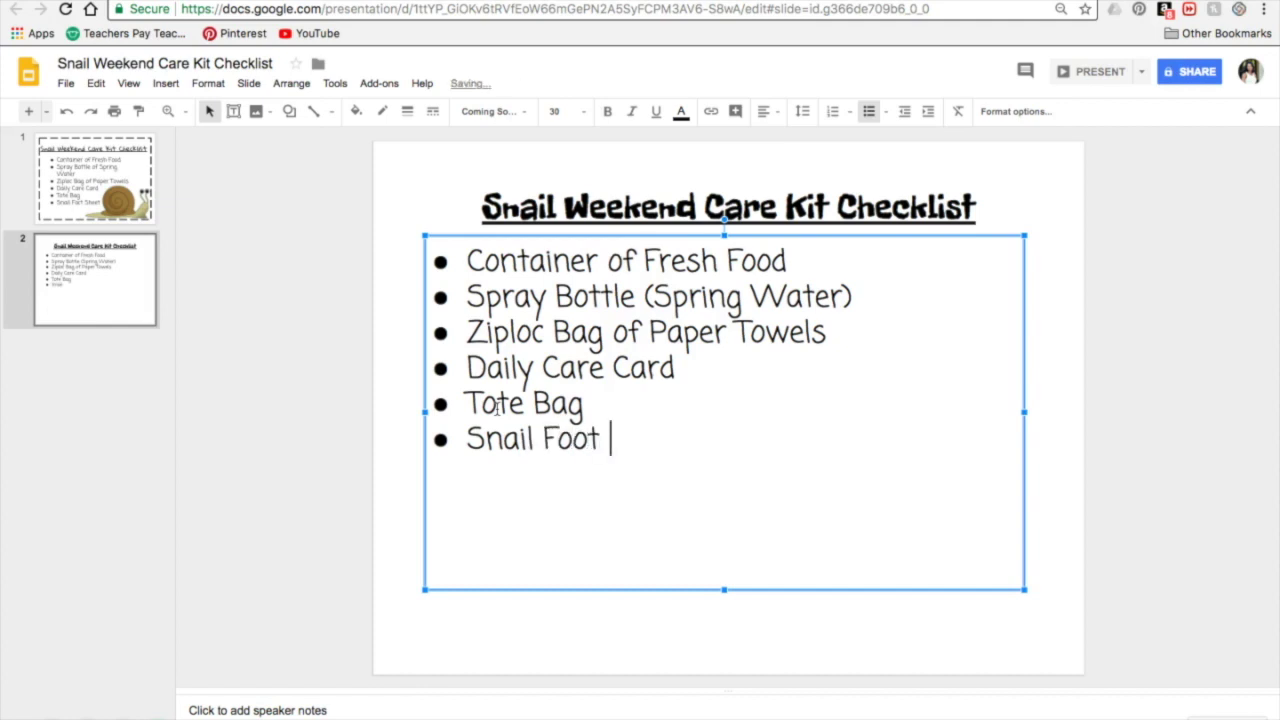
pyautogui.write('Sheet')
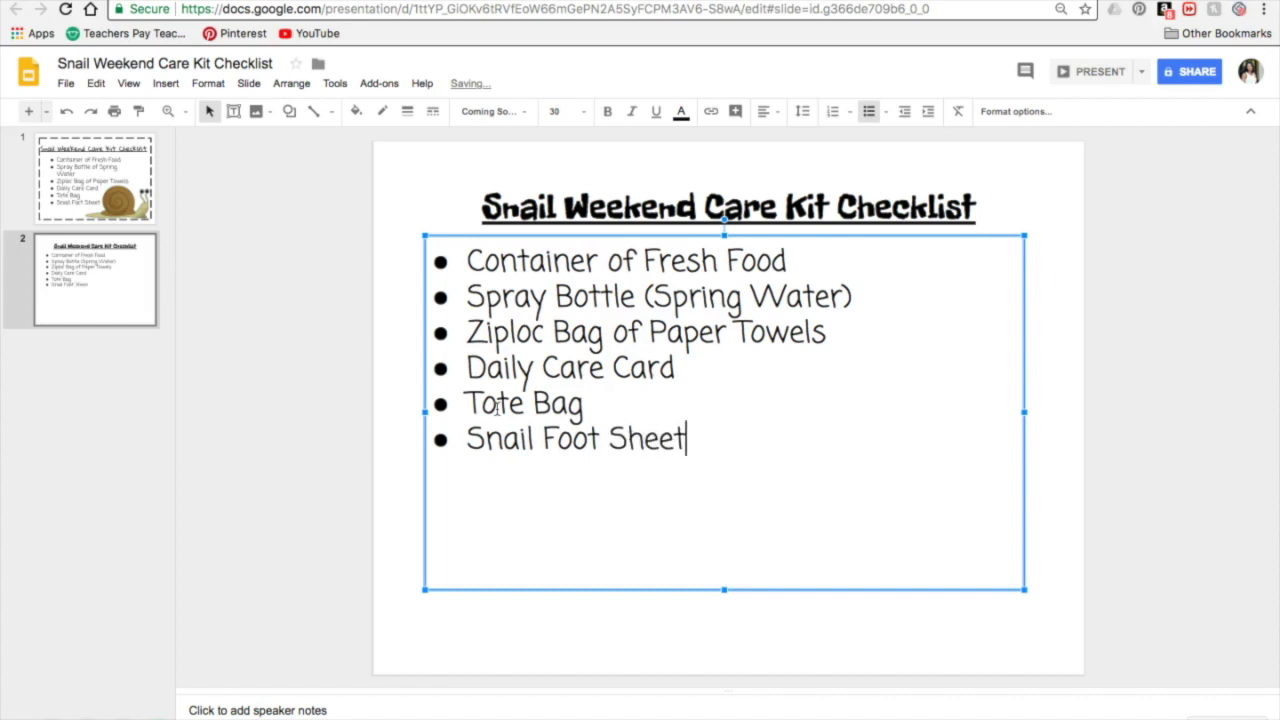
# Enlarge the six checklist items to size 36 after trying 48
pyautogui.moveTo(714, 437); pyautogui.dragTo(462, 252)
pyautogui.click(586, 112)
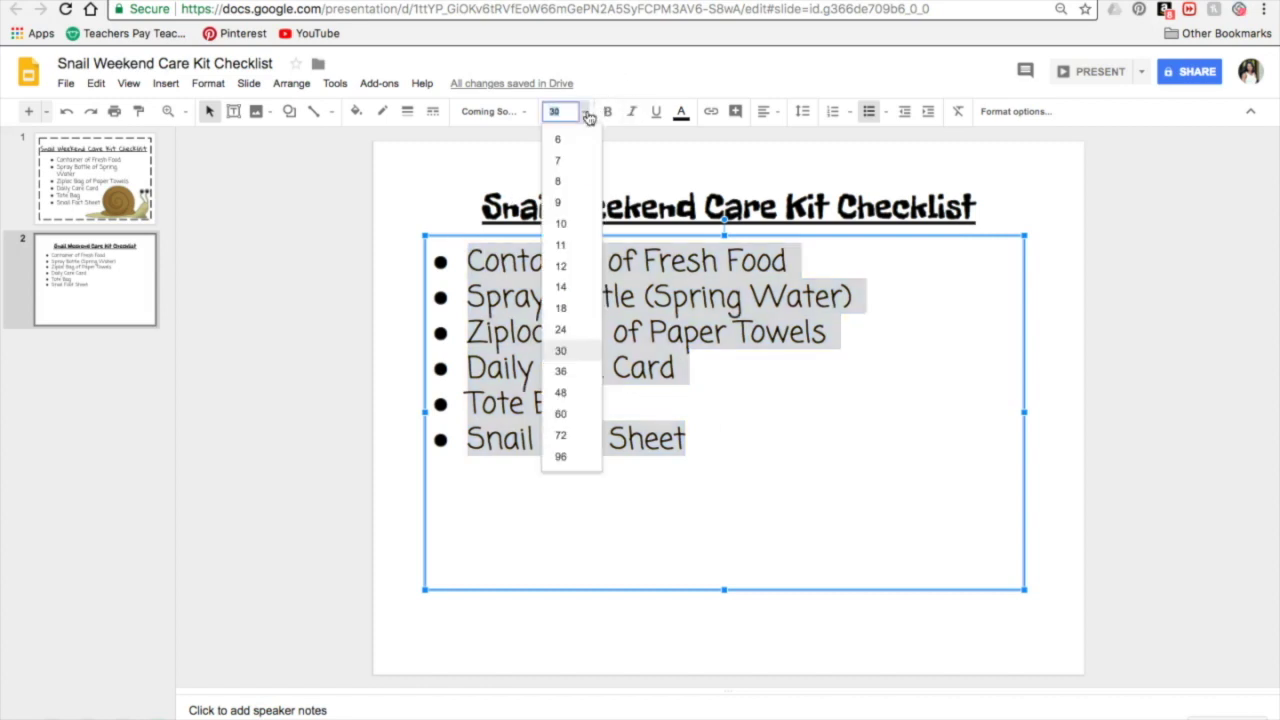
pyautogui.click(576, 396)
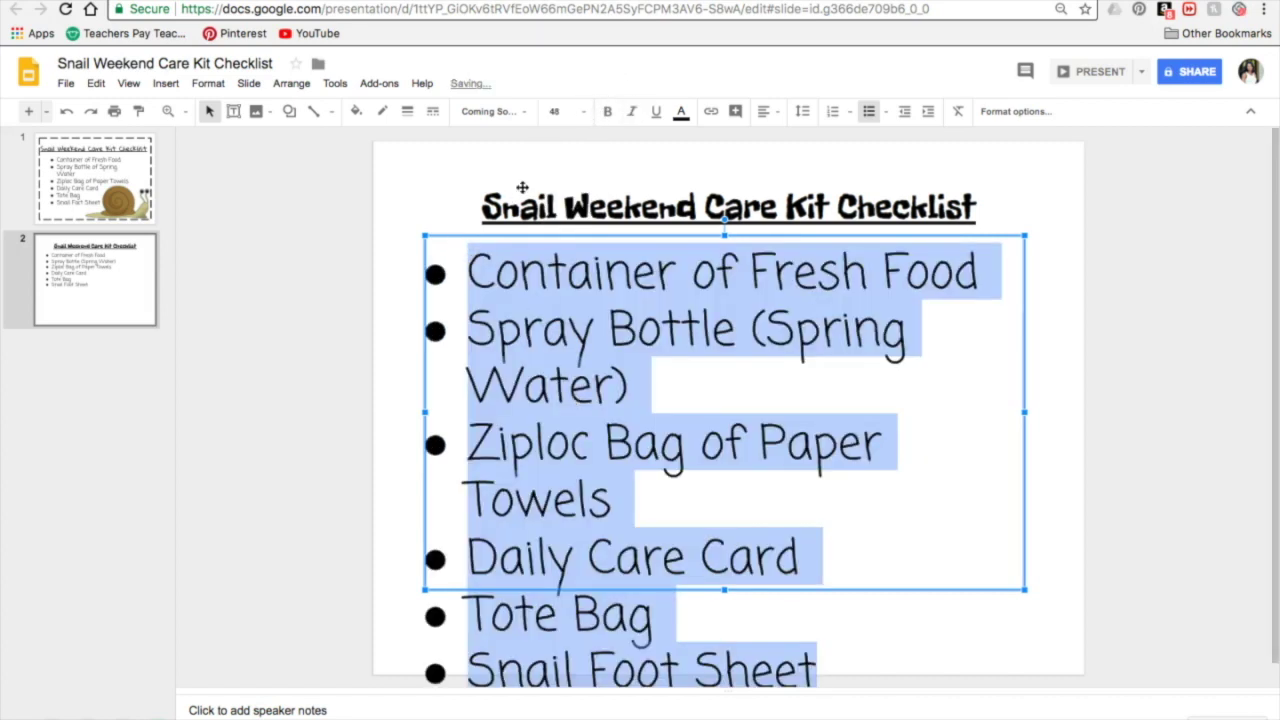
pyautogui.click(585, 112)
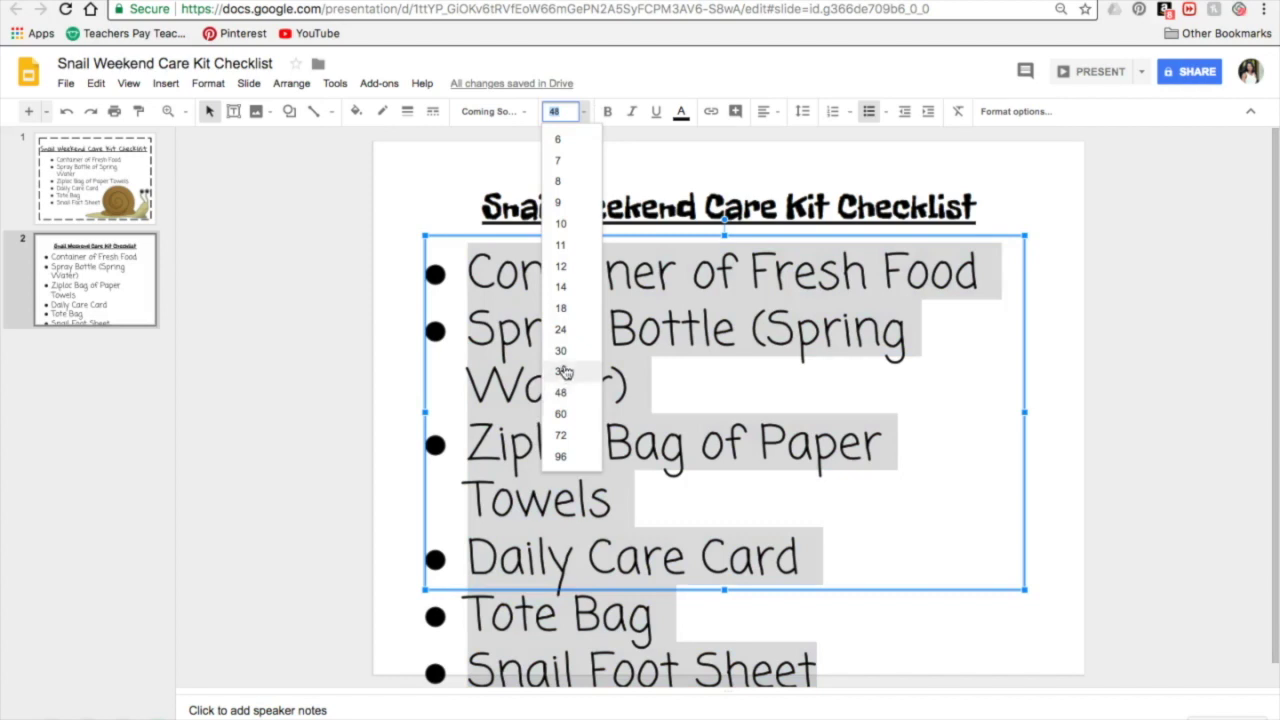
pyautogui.click(563, 372)
pyautogui.click(565, 370)
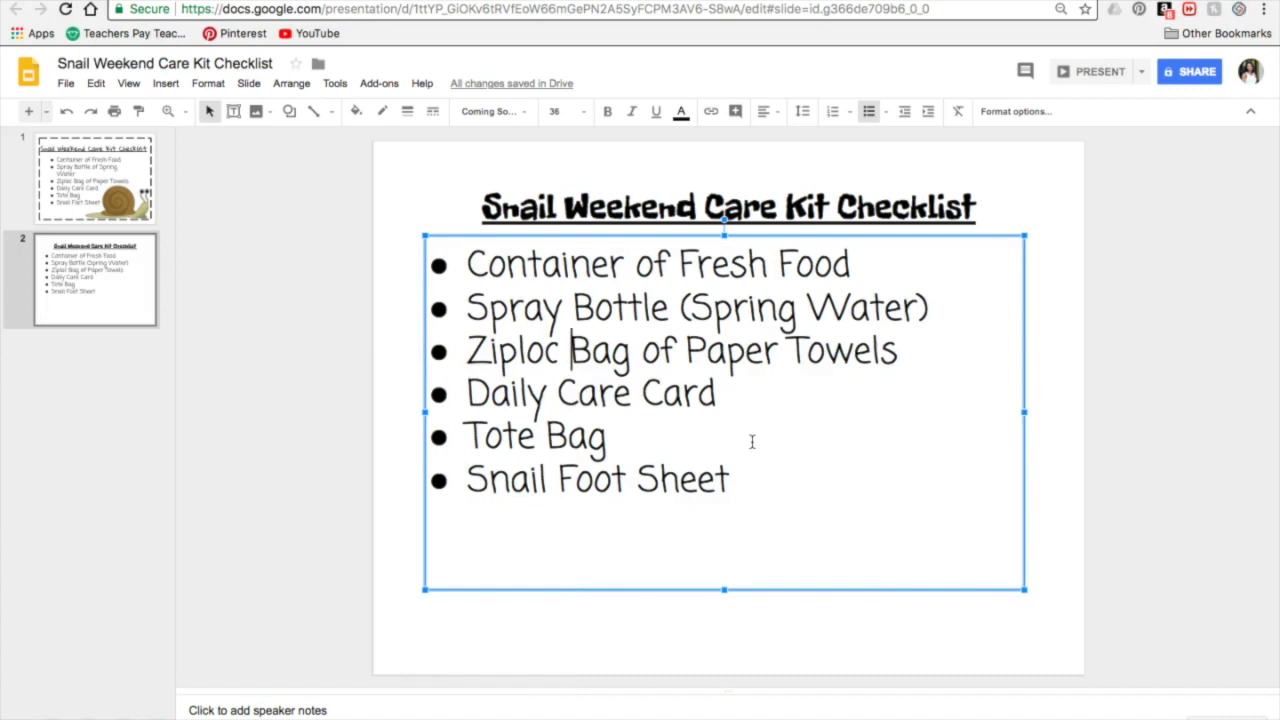
pyautogui.click(820, 648)
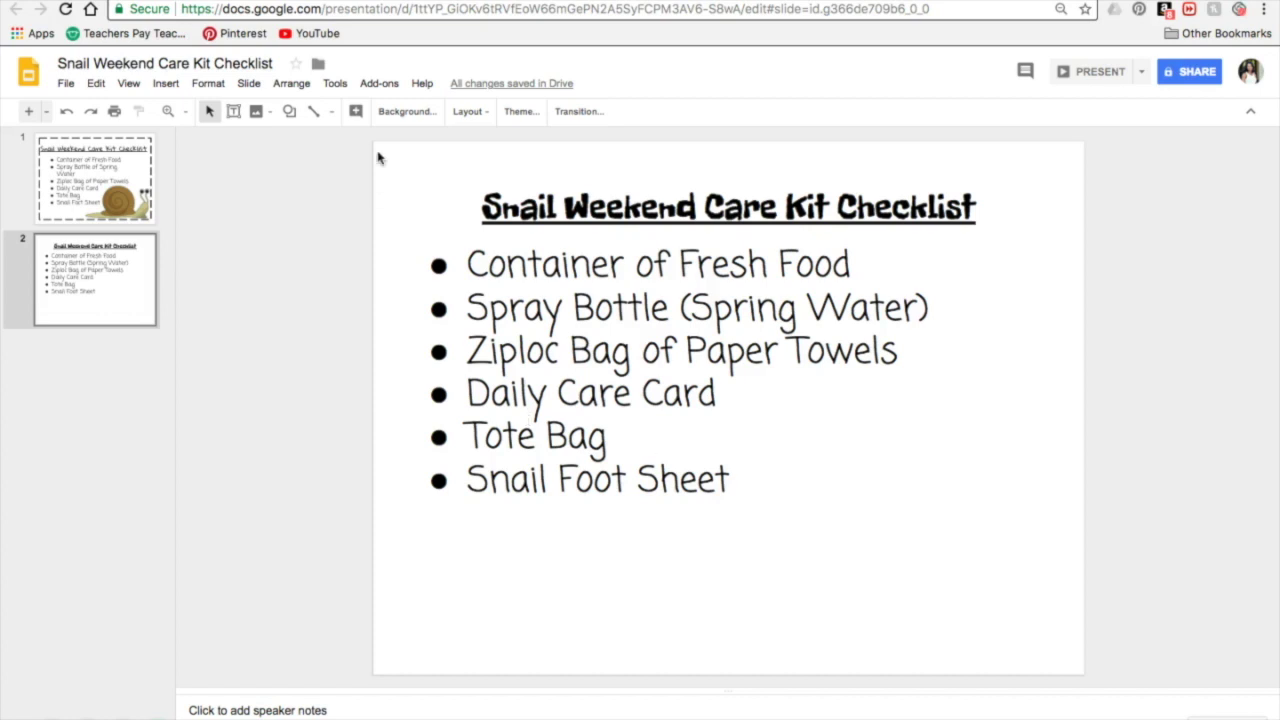
# Draw a transparent-fill rectangle covering the whole slide
pyautogui.click(289, 111)
pyautogui.moveTo(291, 145)
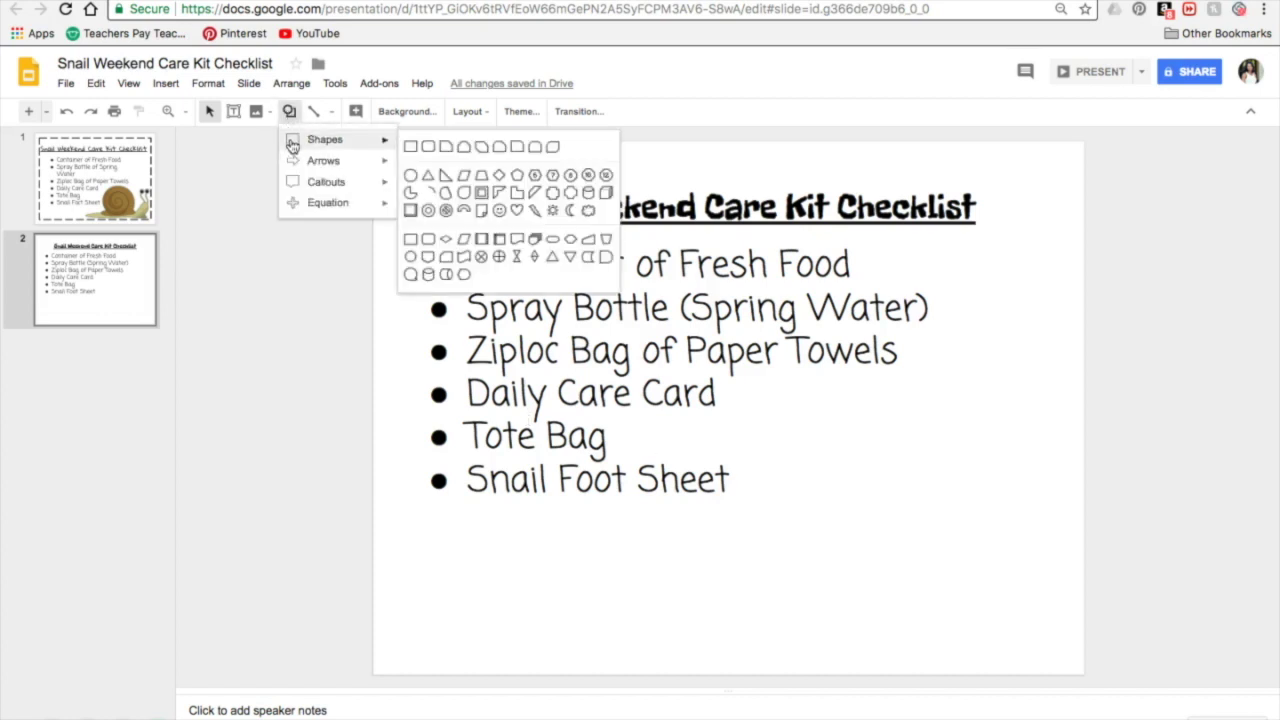
pyautogui.click(413, 148)
pyautogui.moveTo(388, 155); pyautogui.dragTo(1068, 660)
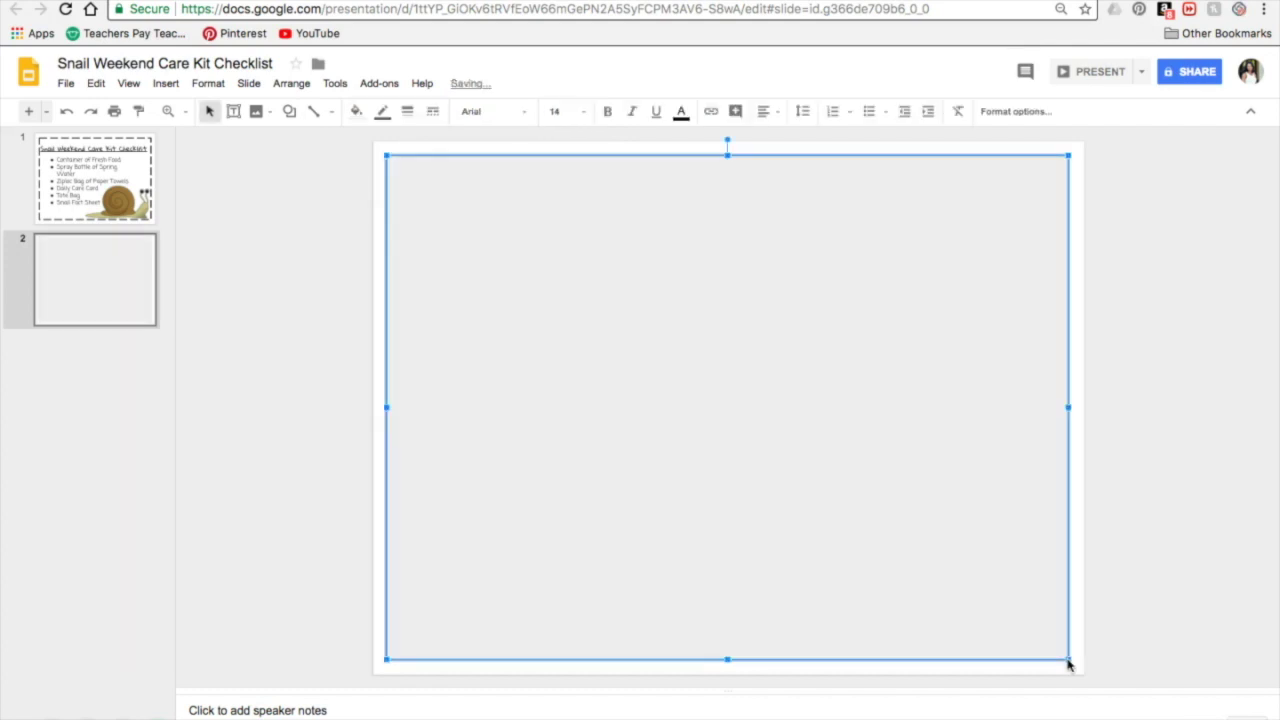
pyautogui.click(358, 113)
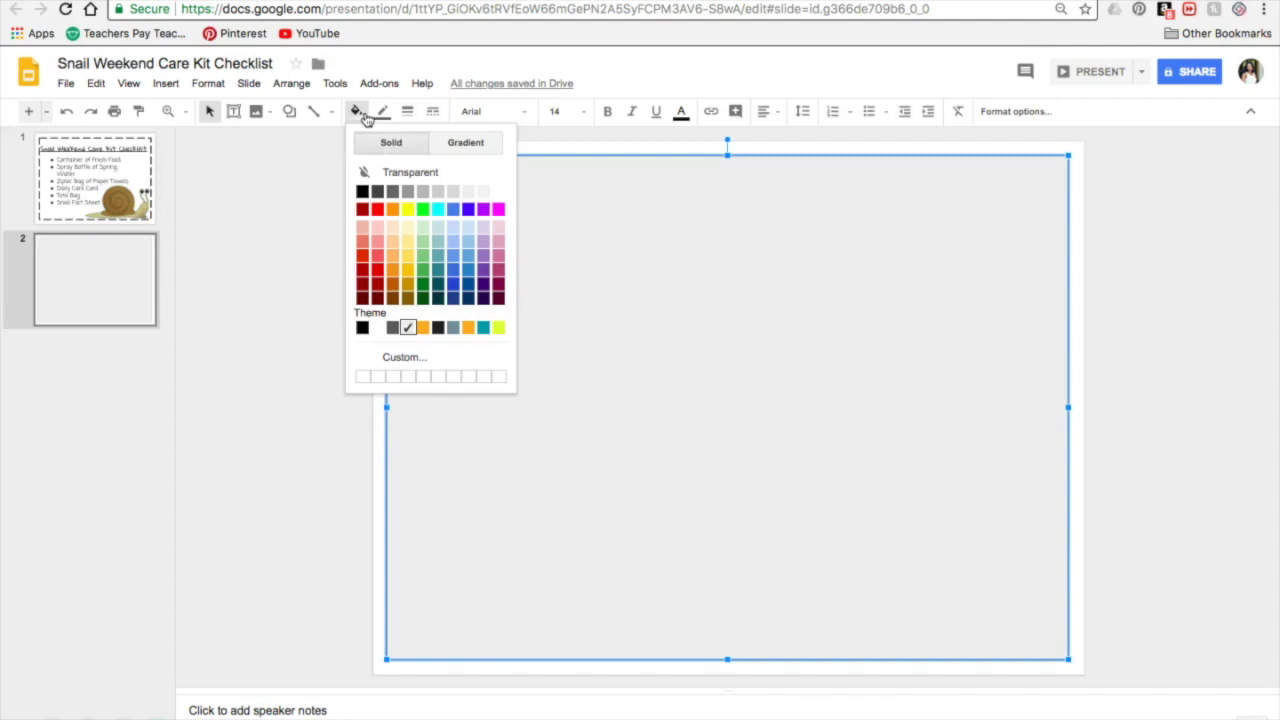
pyautogui.click(430, 174)
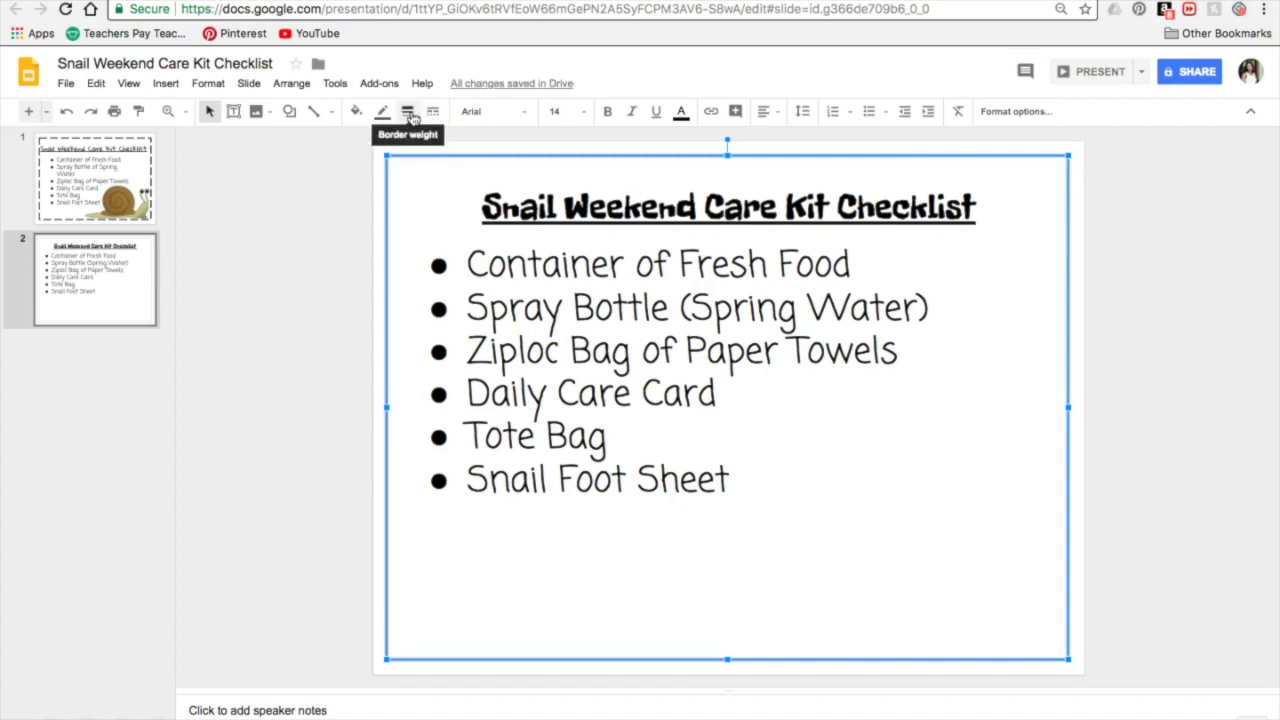
# Give the rectangle a dotted border 8px thick
pyautogui.click(414, 119)
pyautogui.click(422, 165)
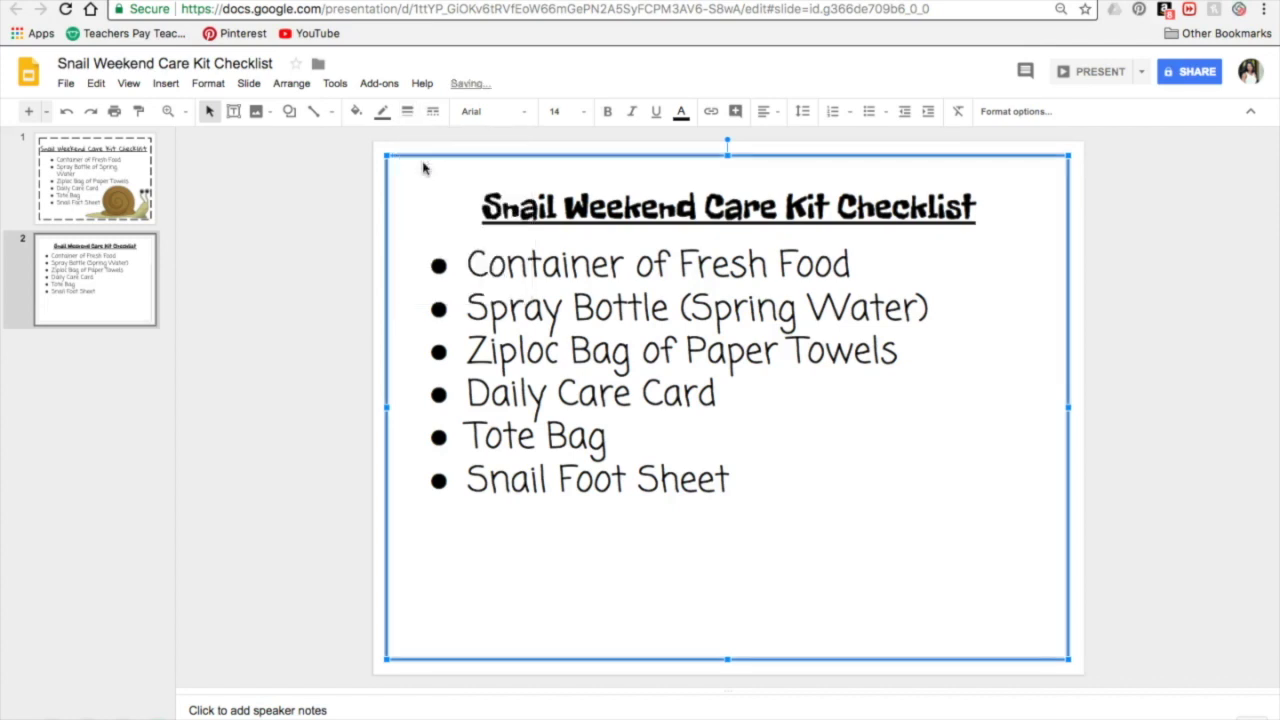
pyautogui.click(414, 118)
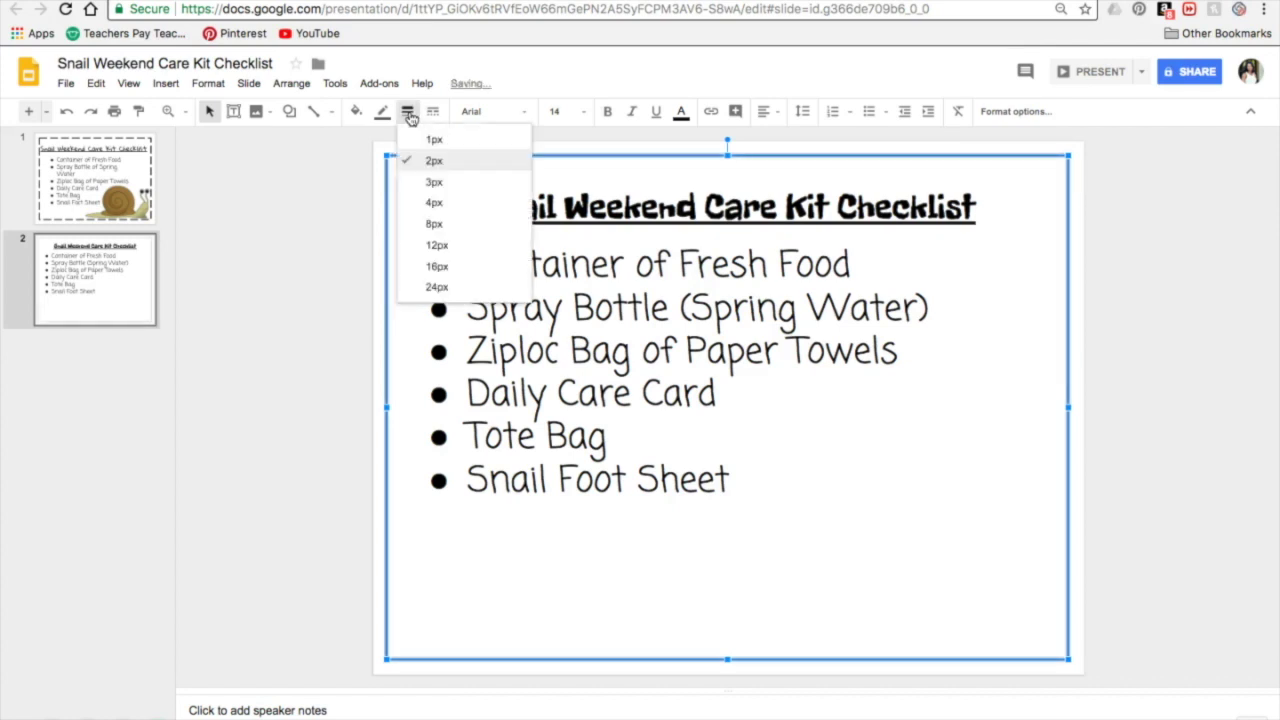
pyautogui.click(421, 191)
pyautogui.click(432, 111)
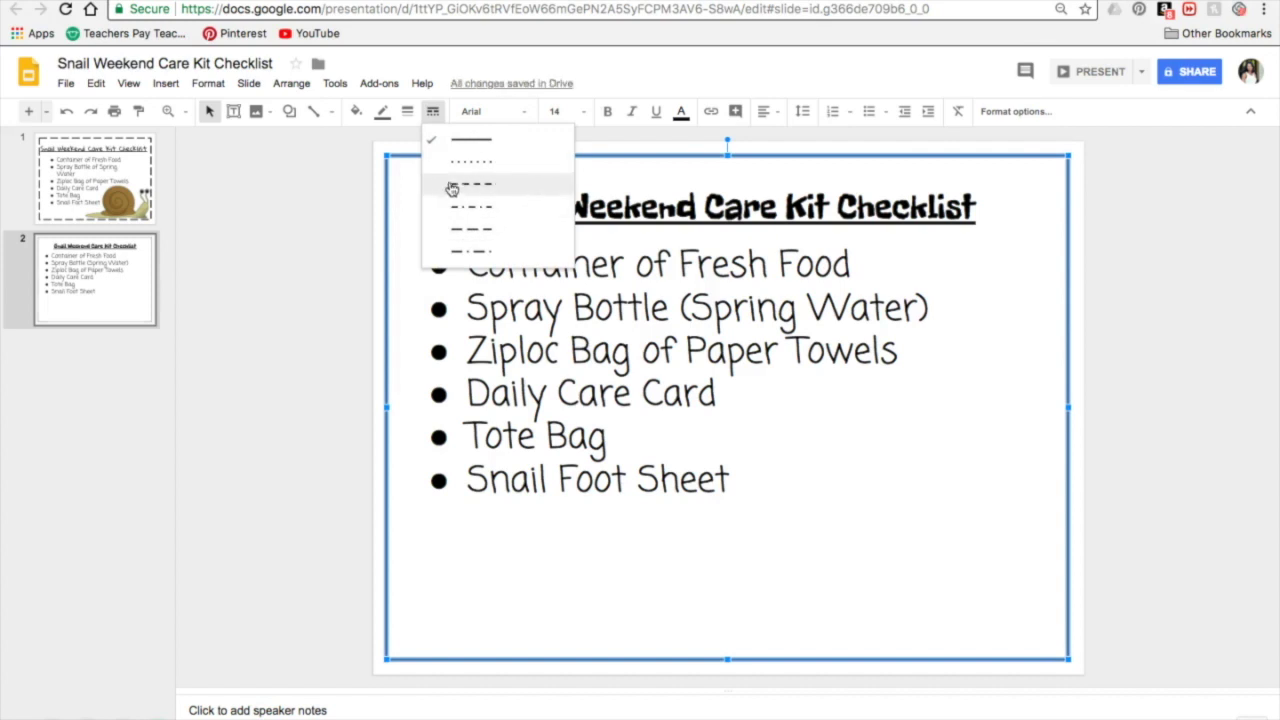
pyautogui.click(502, 164)
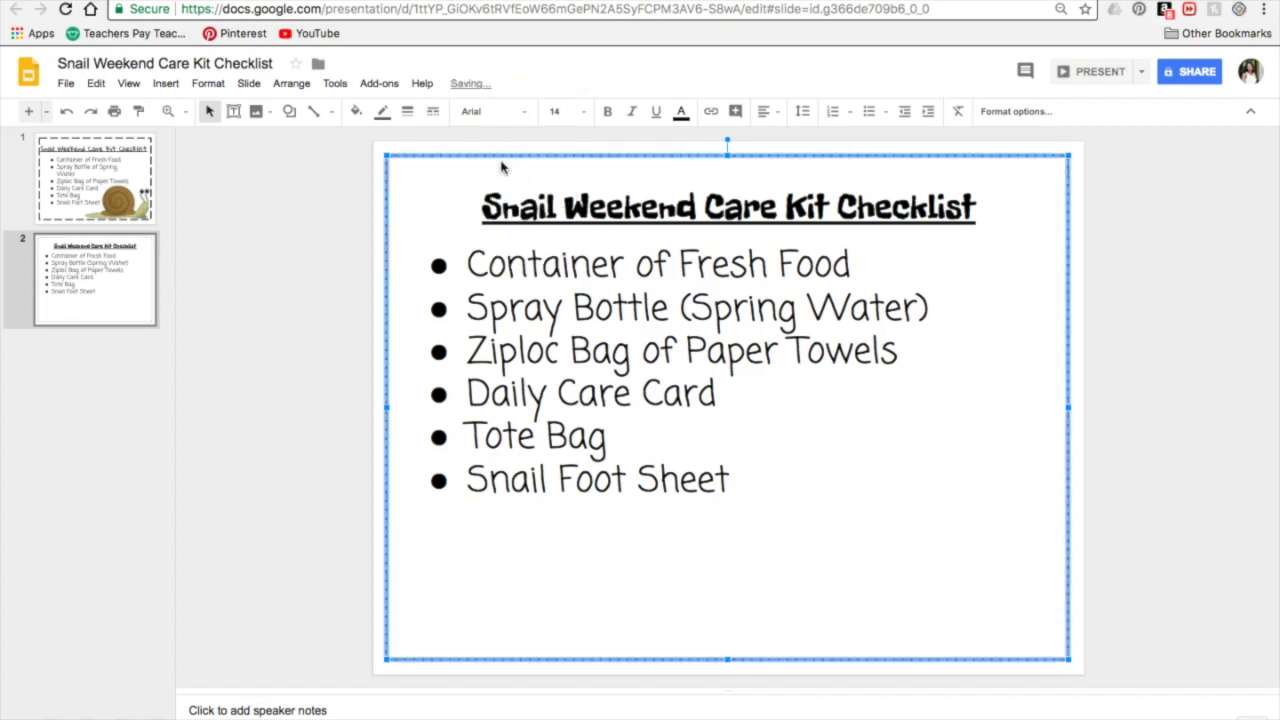
pyautogui.click(407, 111)
pyautogui.click(430, 204)
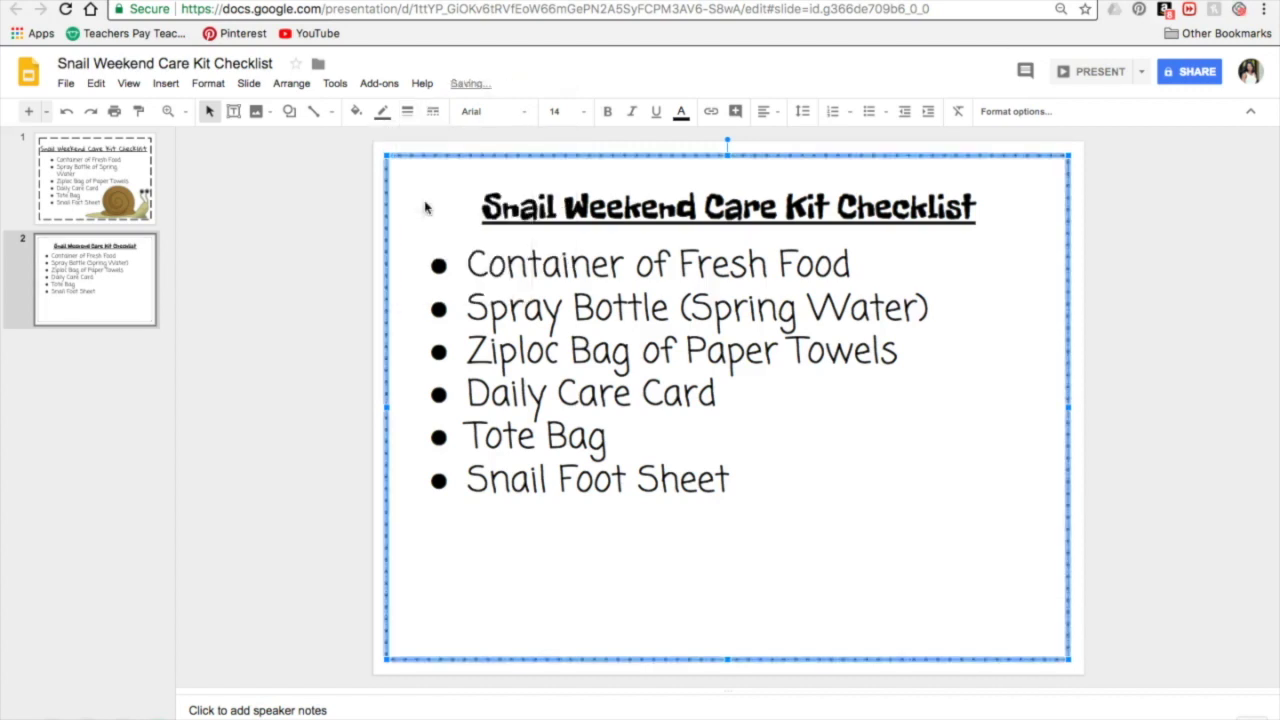
pyautogui.click(407, 111)
pyautogui.click(433, 226)
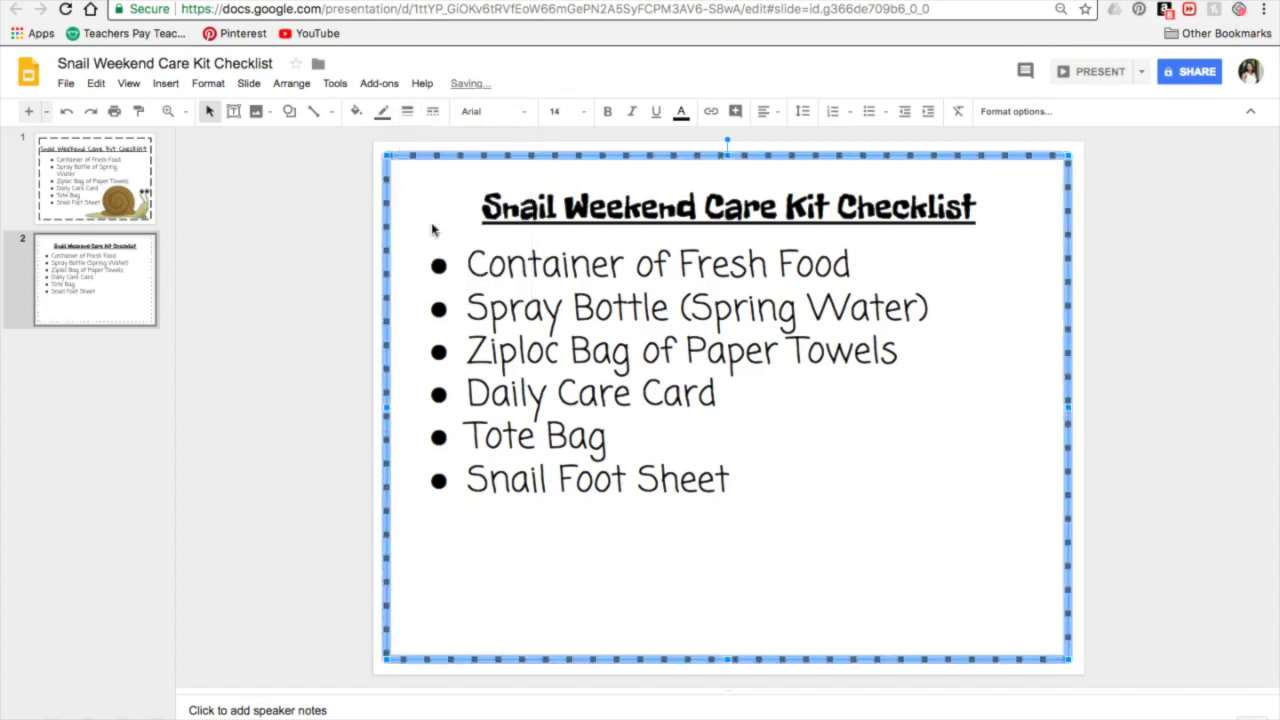
pyautogui.click(300, 320)
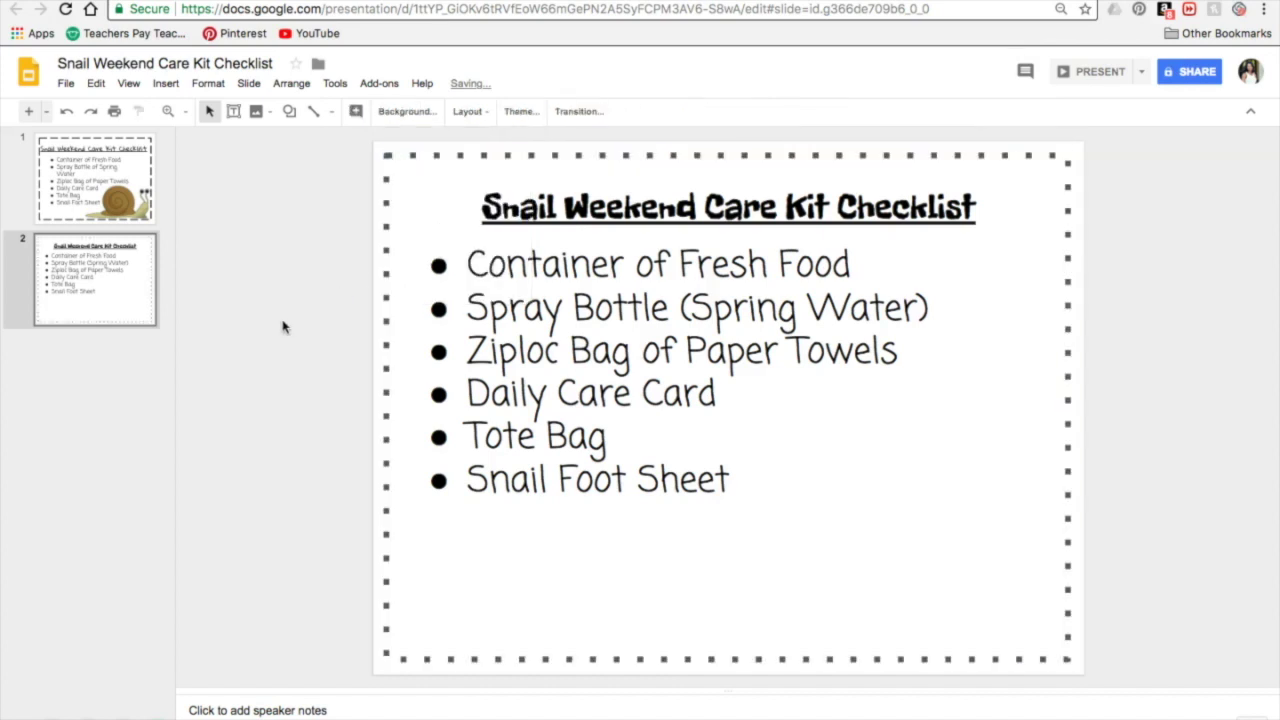
# Make the dotted border black
pyautogui.click(388, 232)
pyautogui.click(386, 113)
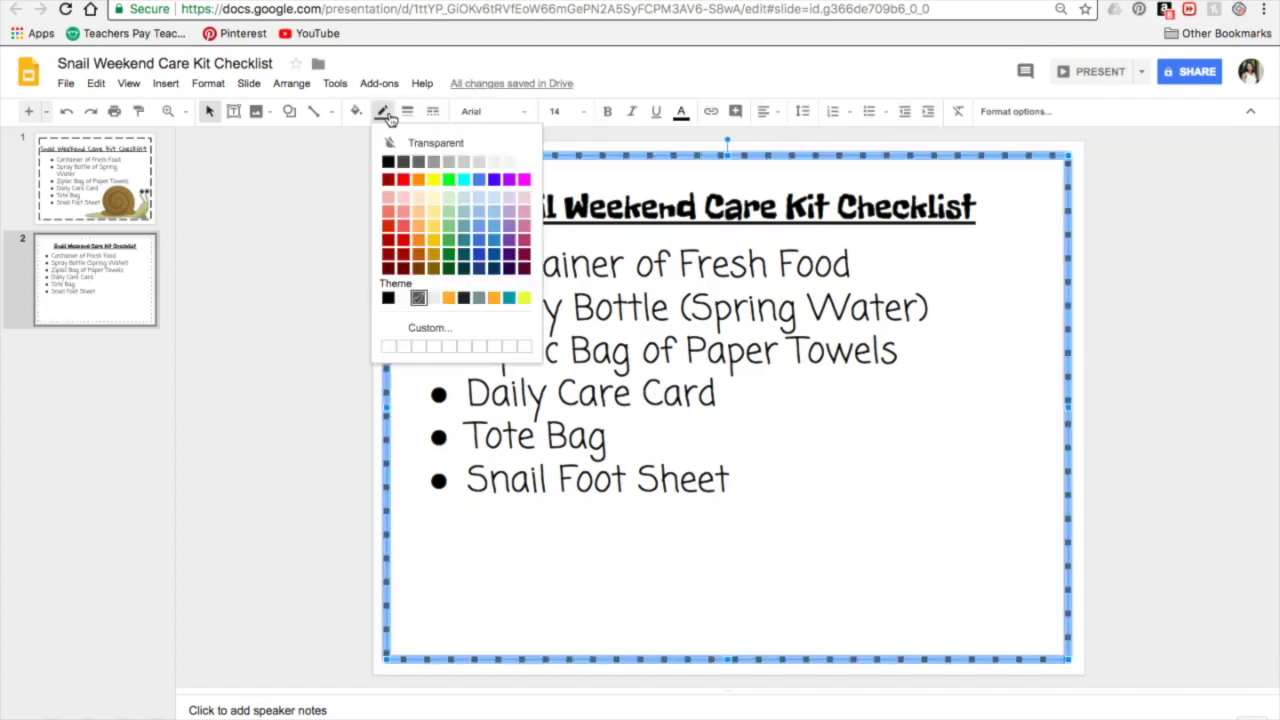
pyautogui.click(389, 163)
pyautogui.click(272, 292)
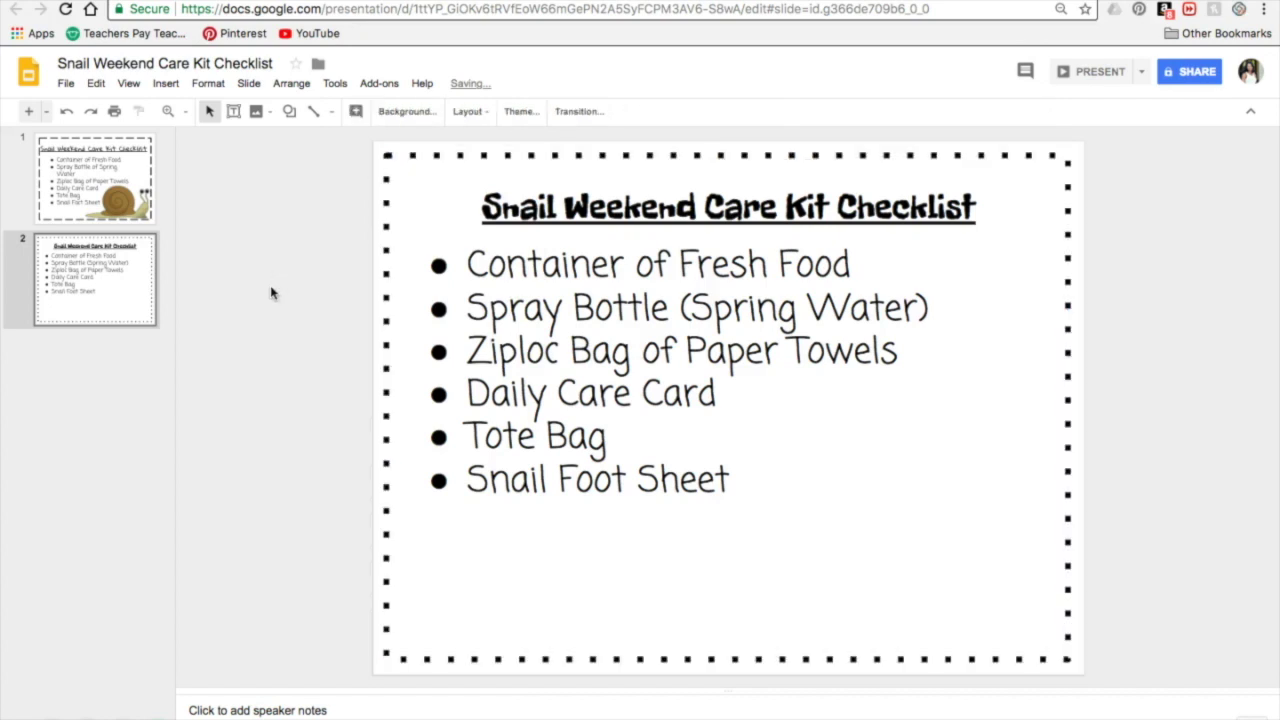
pyautogui.click(457, 468)
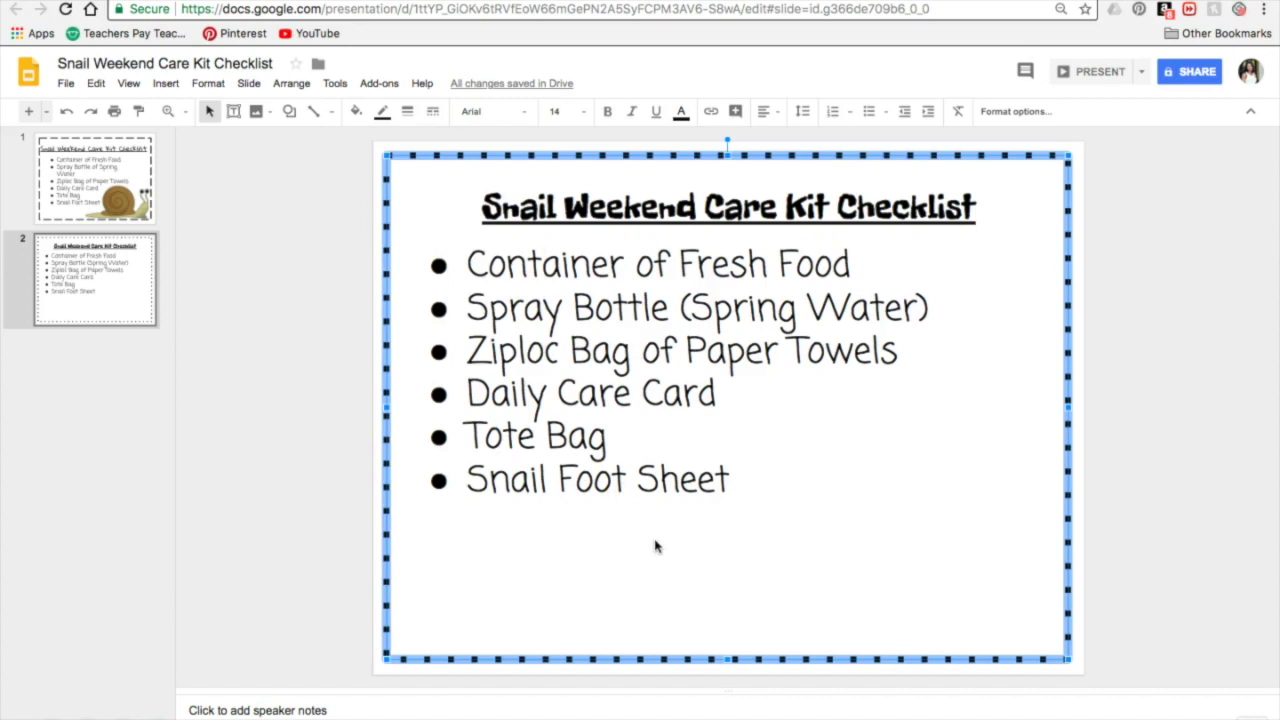
pyautogui.click(1122, 456)
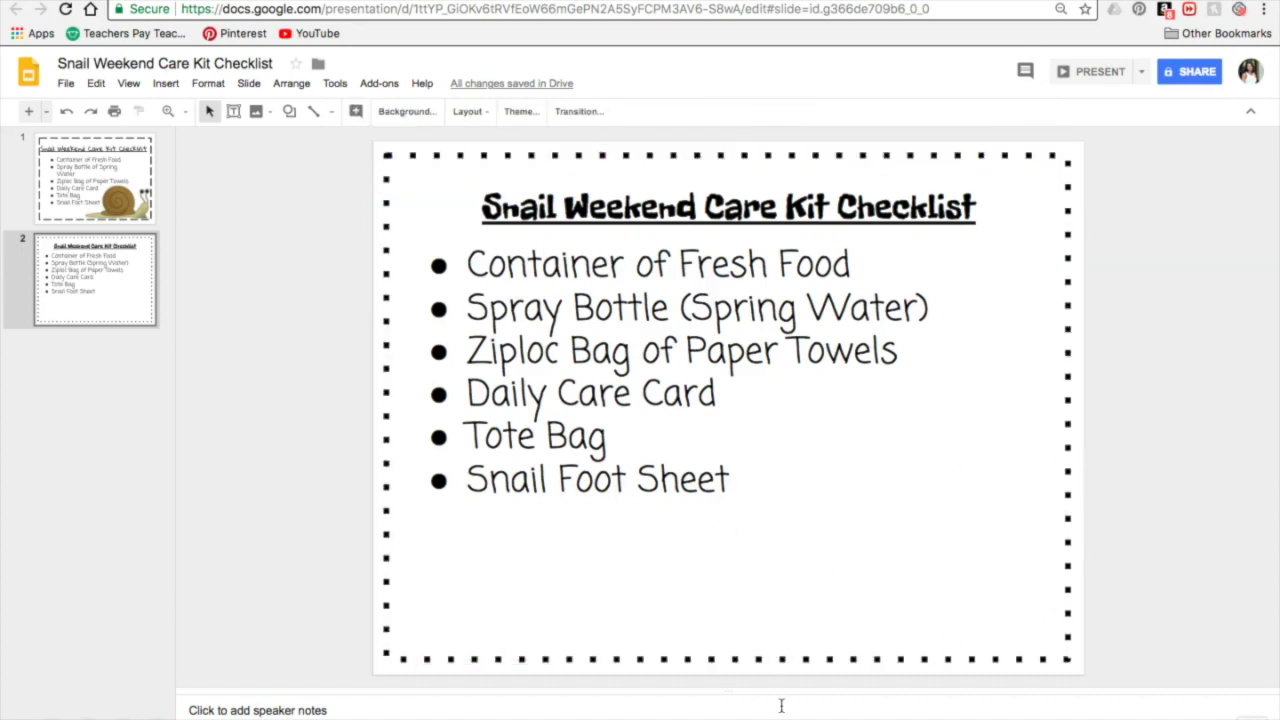
pyautogui.click(384, 283)
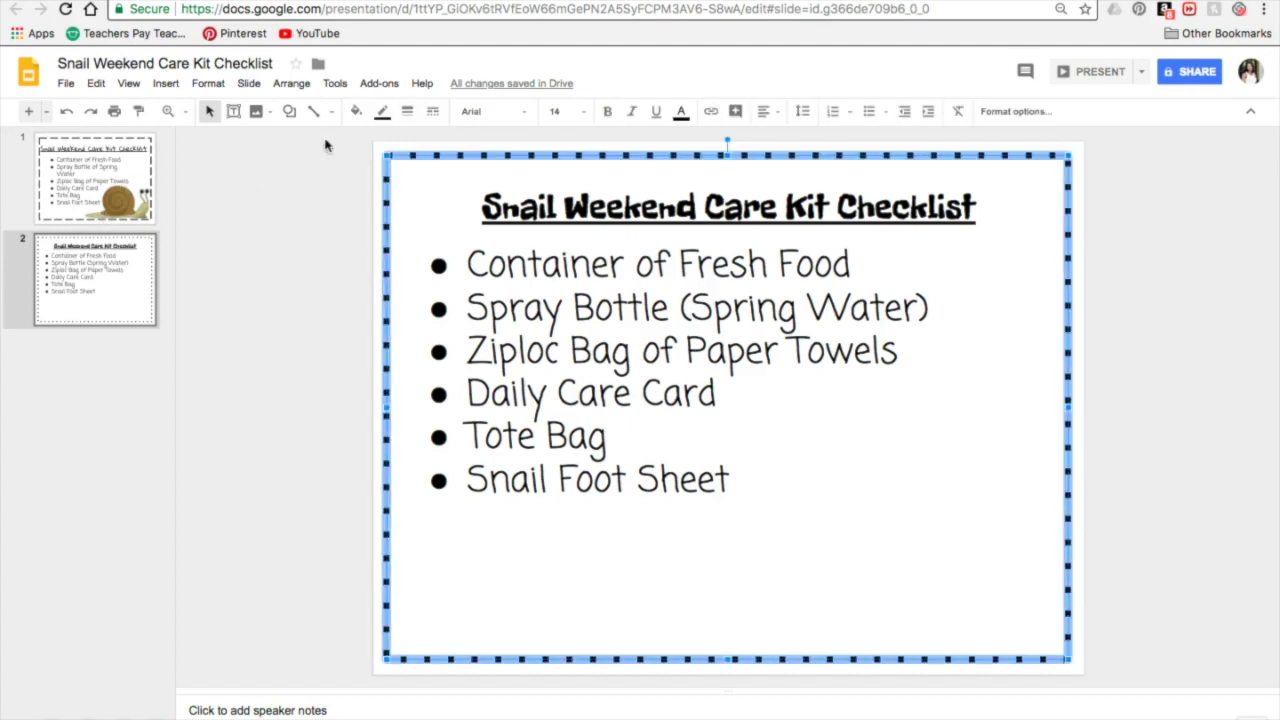
# Send the dotted rectangle behind the title and checklist text
pyautogui.click(294, 84)
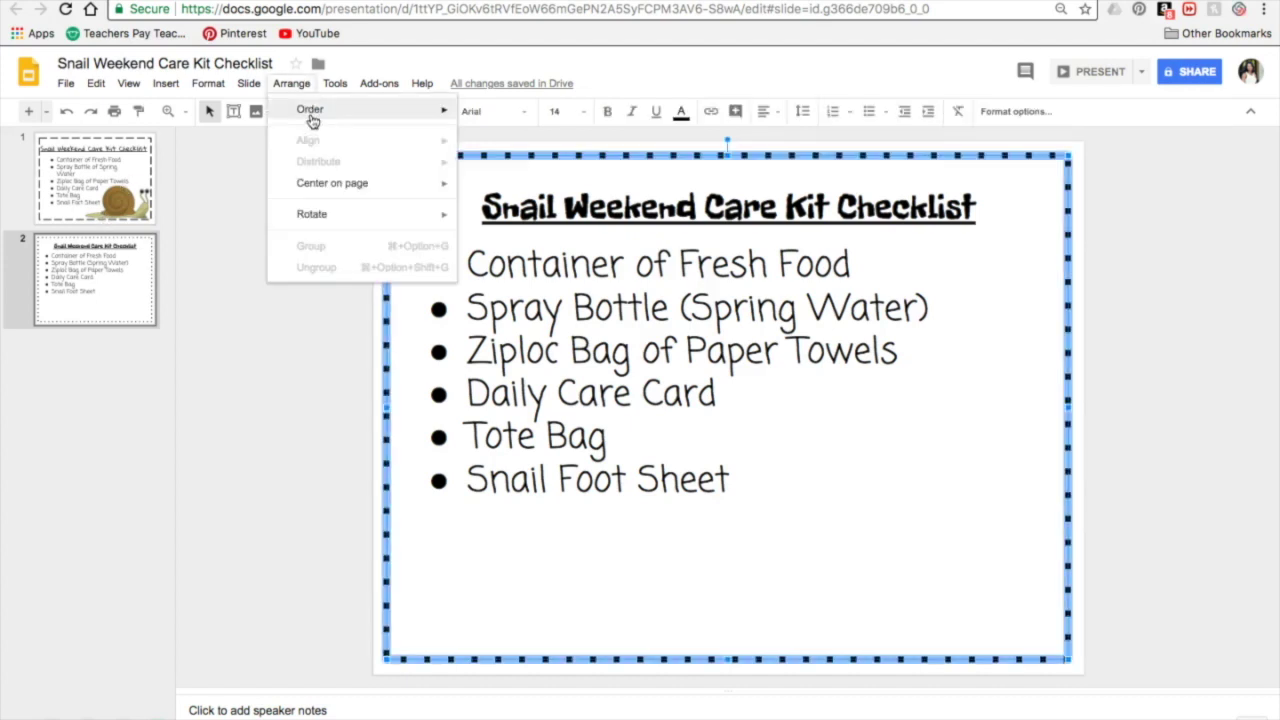
pyautogui.moveTo(312, 115)
pyautogui.click(552, 187)
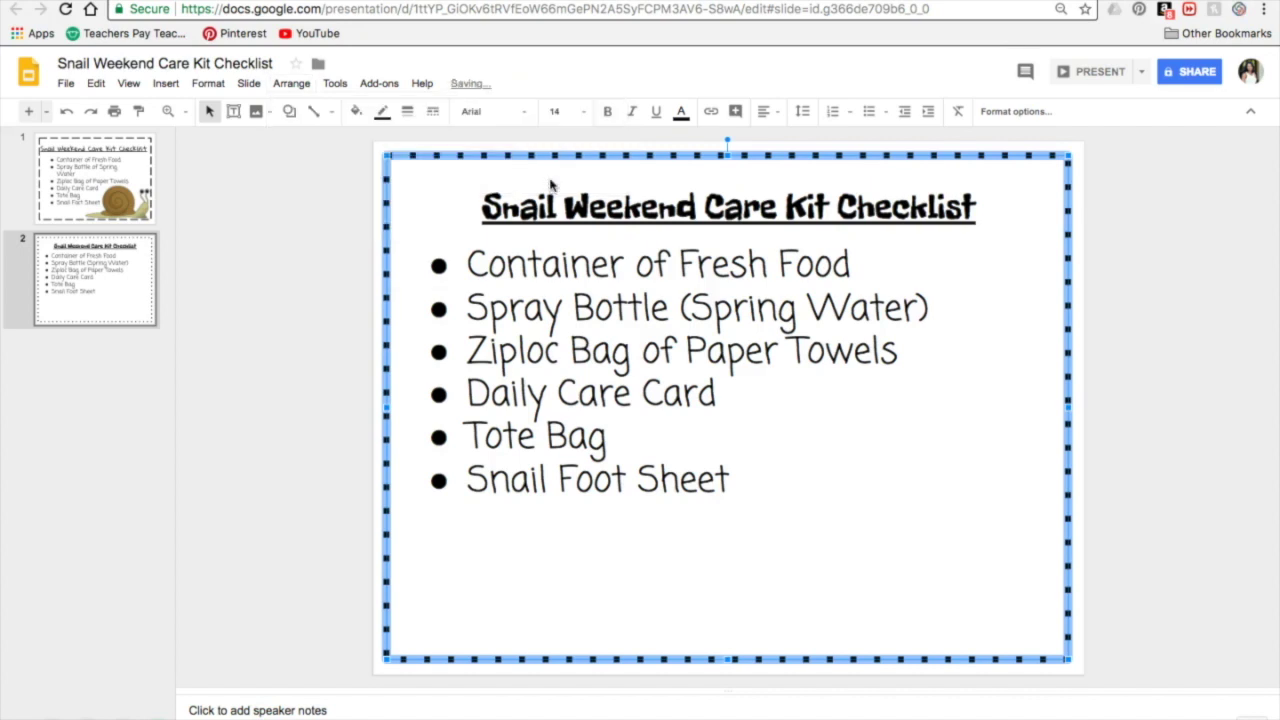
pyautogui.click(1222, 258)
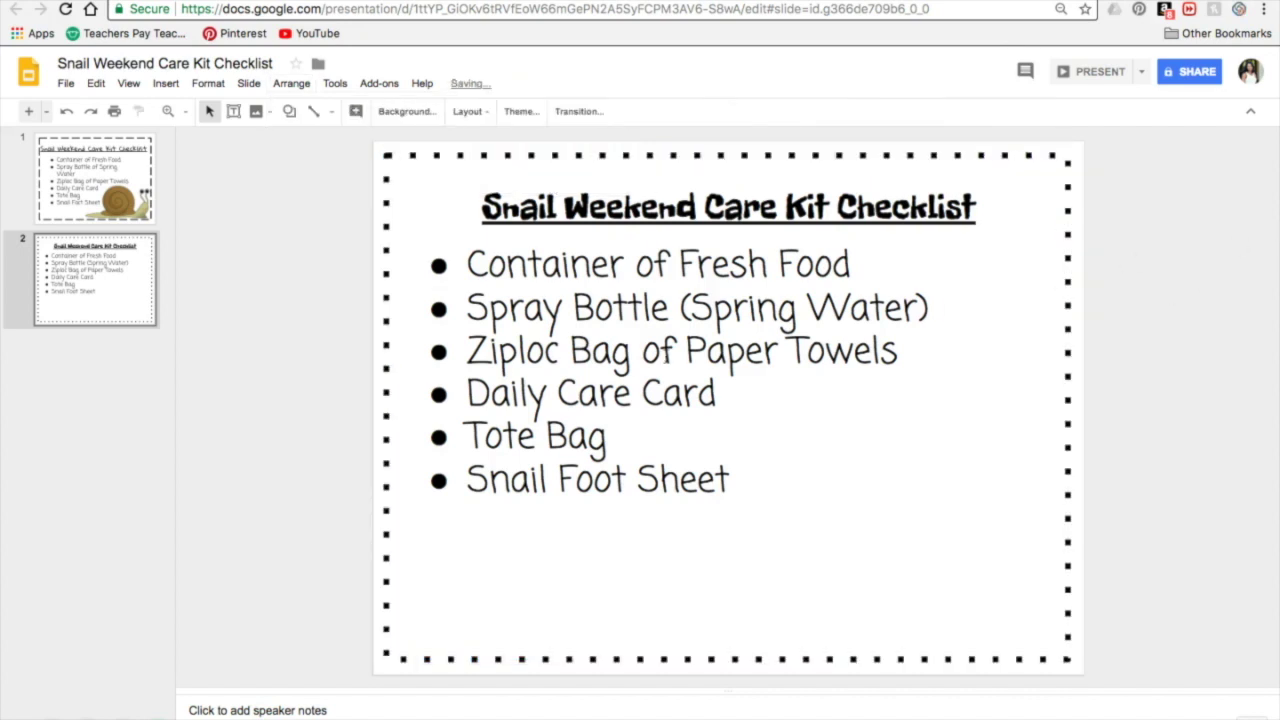
pyautogui.click(617, 444)
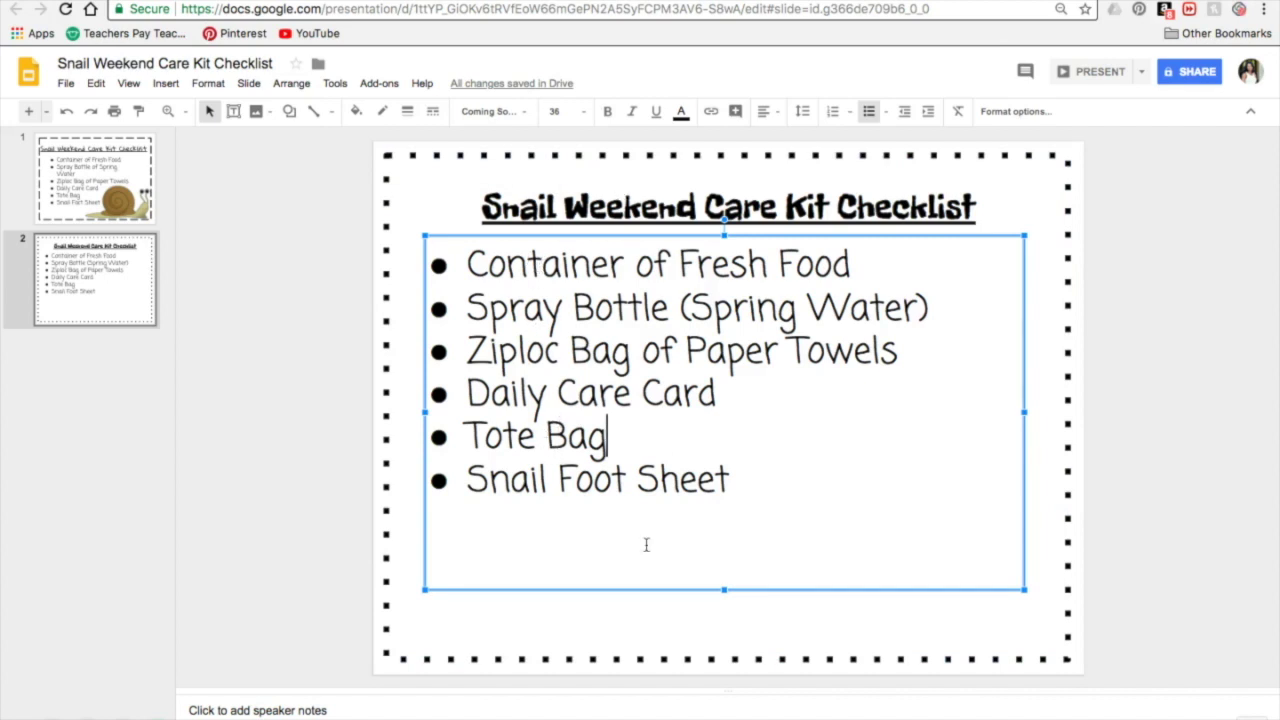
pyautogui.click(1126, 449)
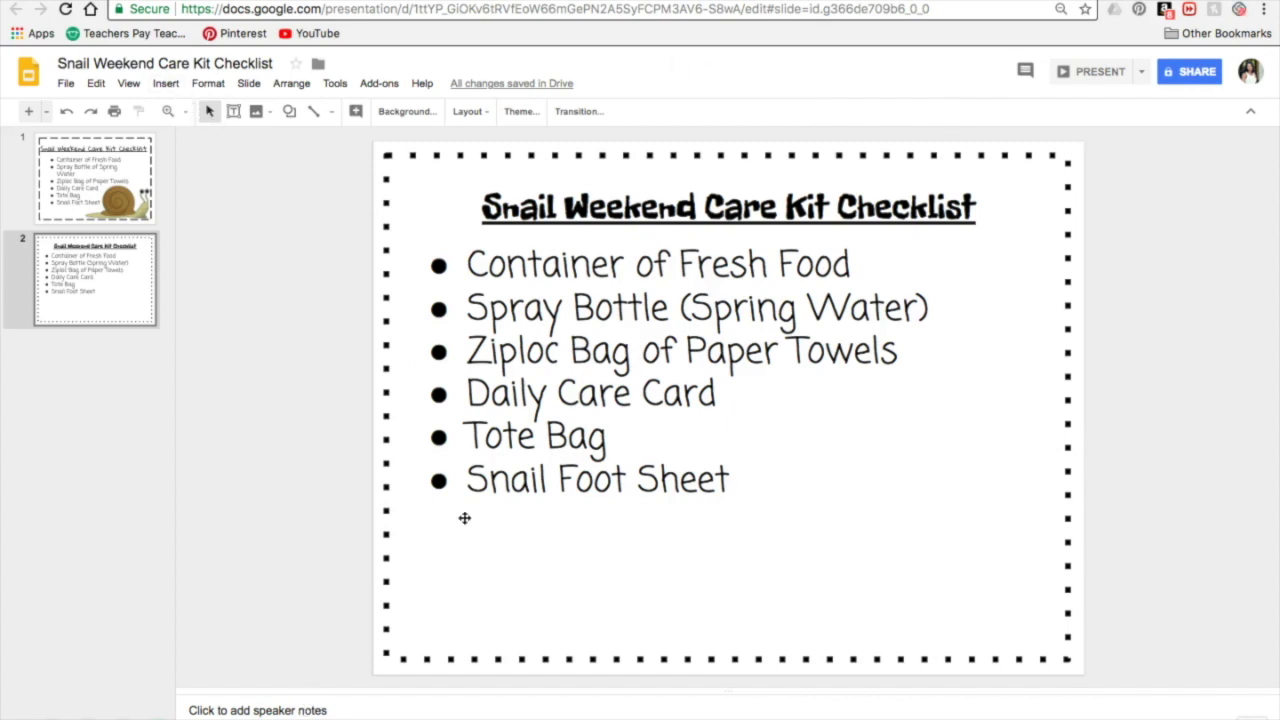
# Search the web for 'snail clip art' images from the Insert > Image menu
pyautogui.click(166, 83)
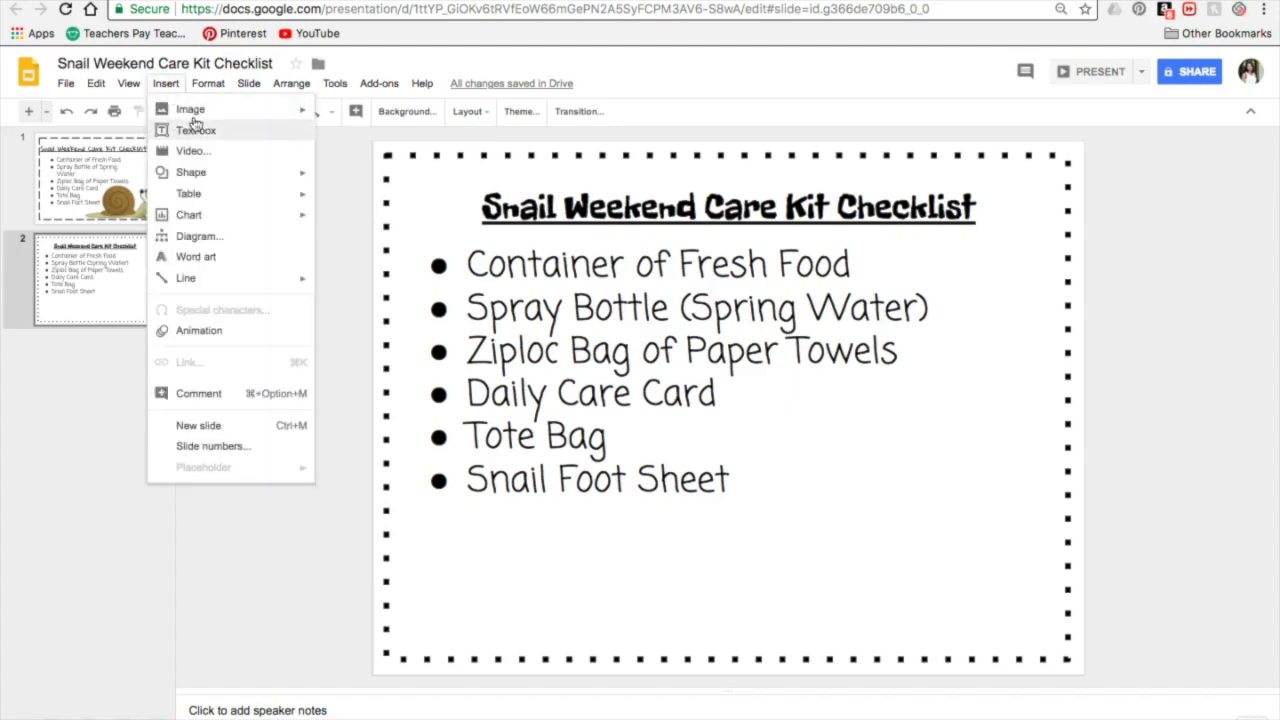
pyautogui.moveTo(190, 108)
pyautogui.click(390, 132)
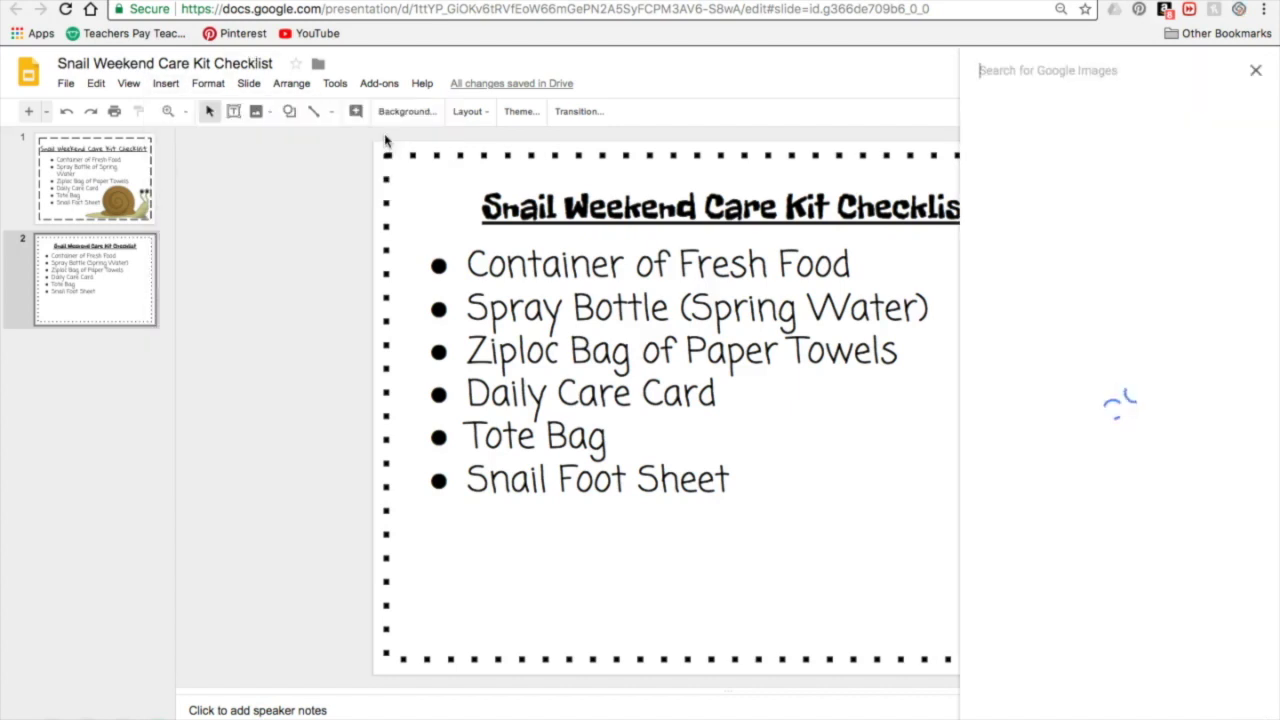
pyautogui.write('snail')
pyautogui.press('Return')
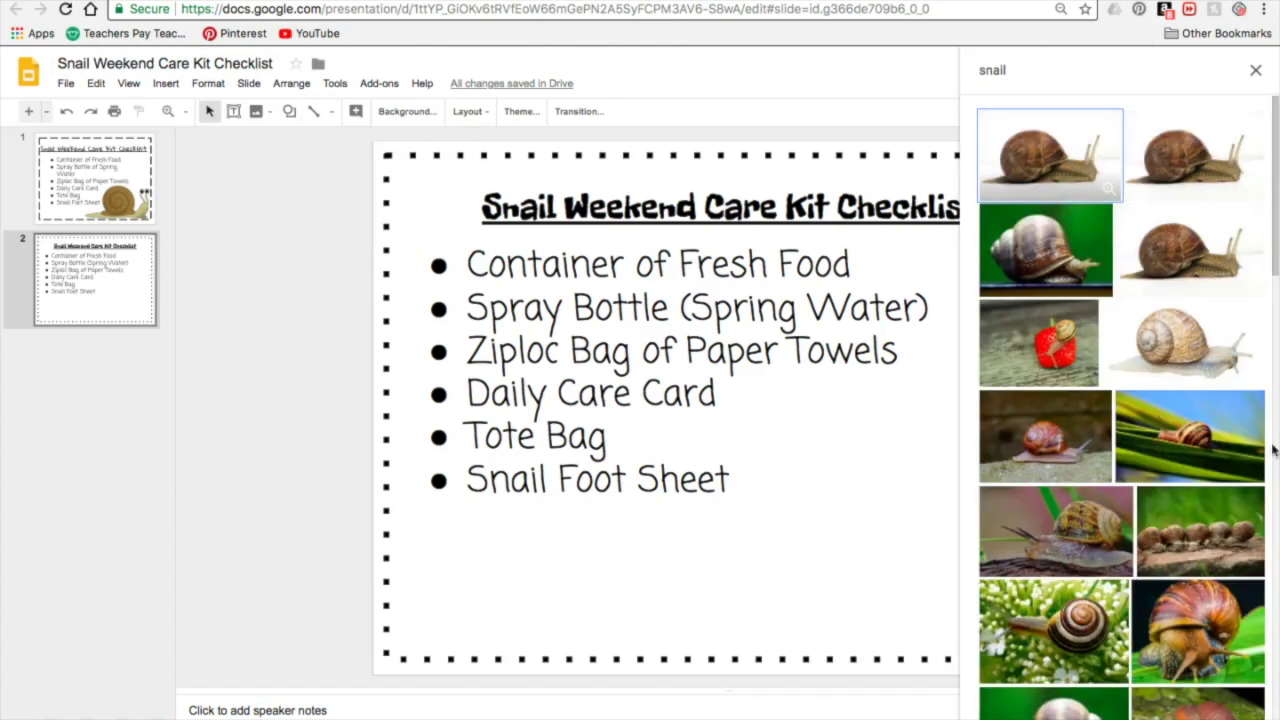
pyautogui.click(1016, 70)
pyautogui.write('c')
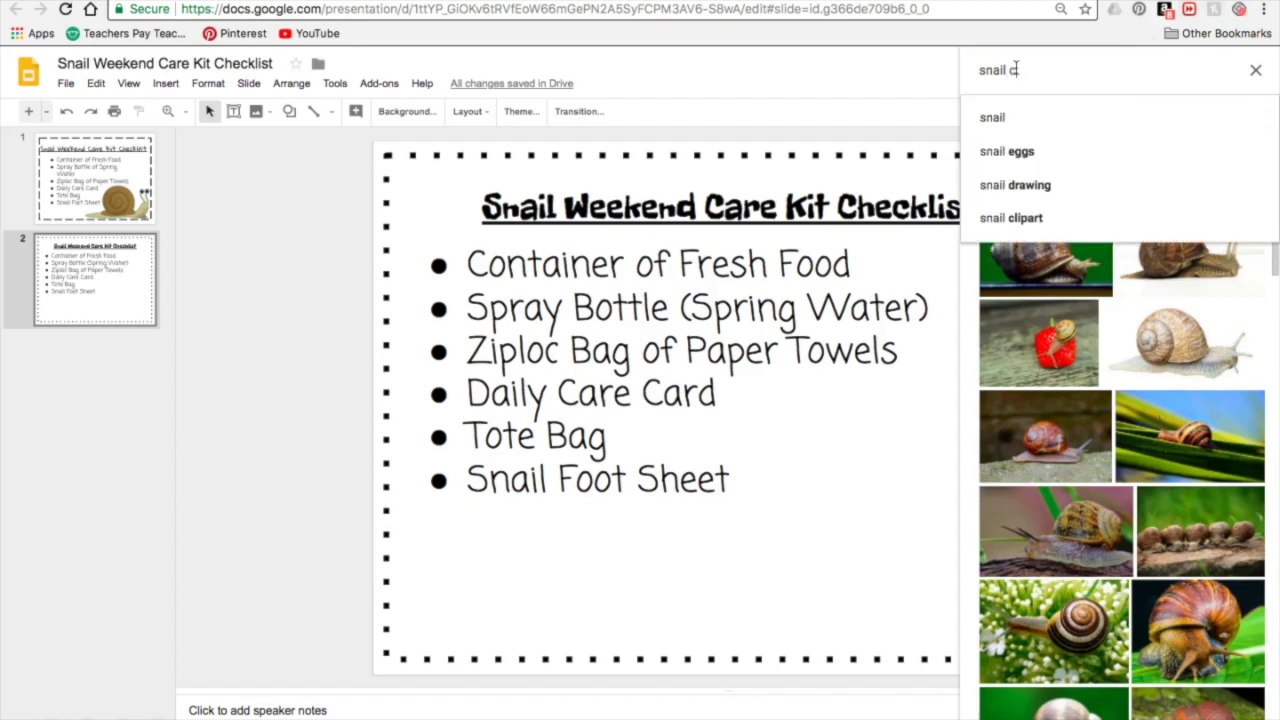
pyautogui.write('lip sr')
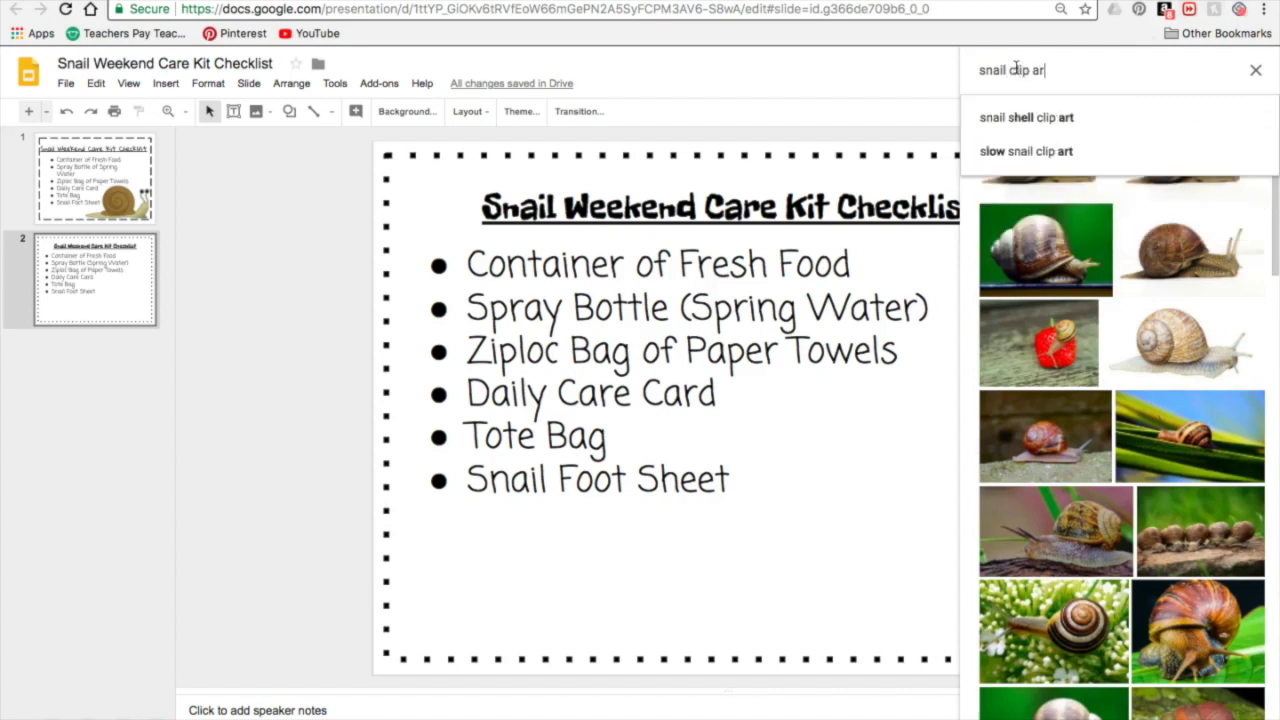
pyautogui.write('t')
pyautogui.press('Return')
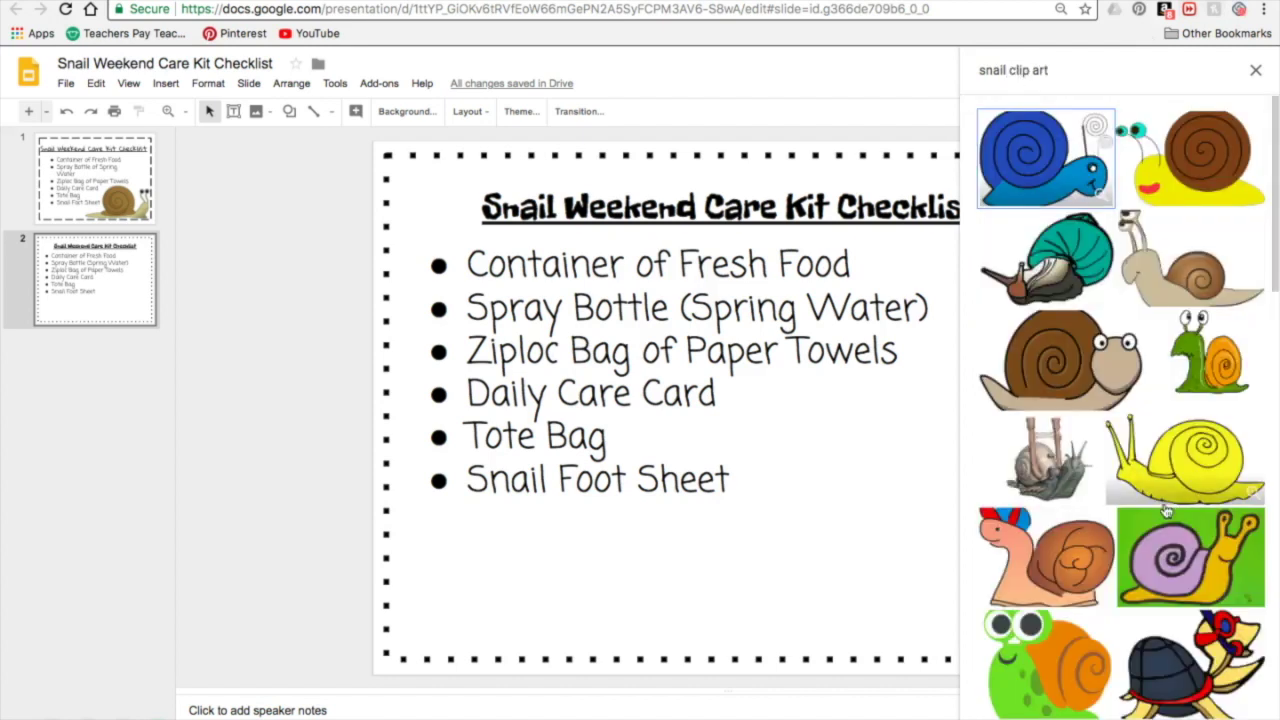
# Browse the snail clip art results and pick the orange cartoon snail
pyautogui.scroll(-5, 1166, 511)
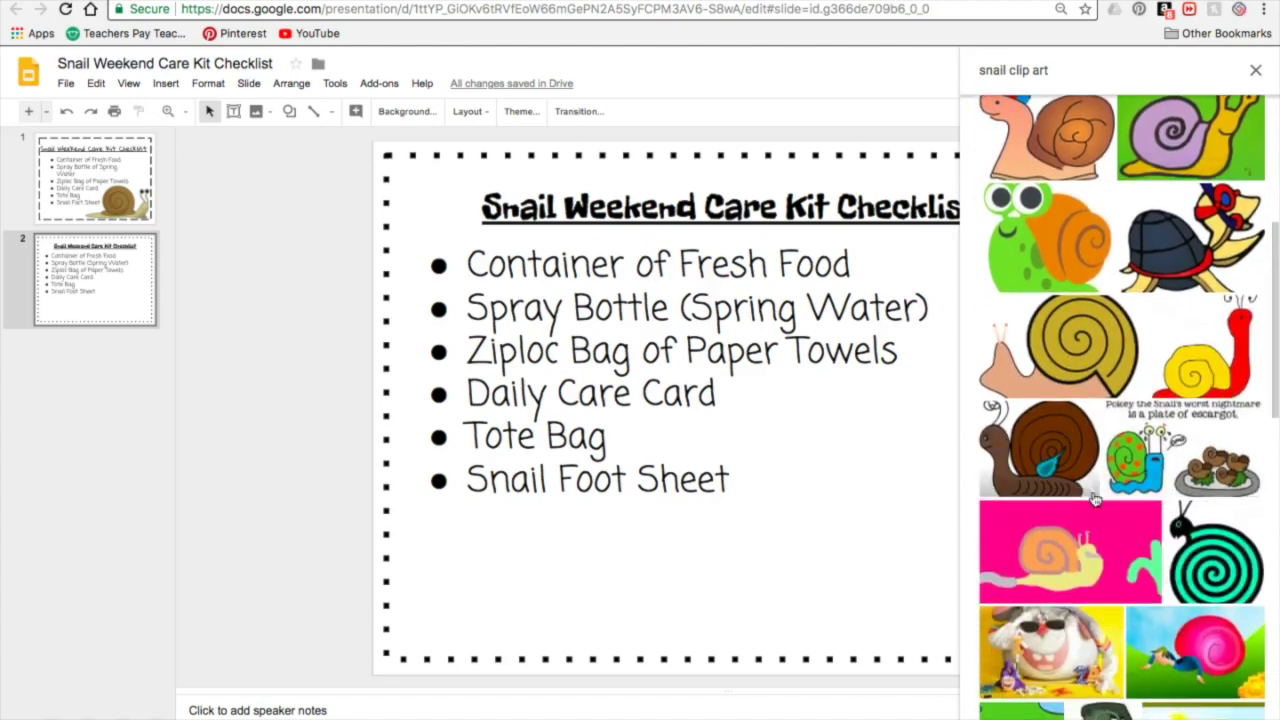
pyautogui.scroll(-4, 1094, 500)
pyautogui.scroll(-3, 1094, 500)
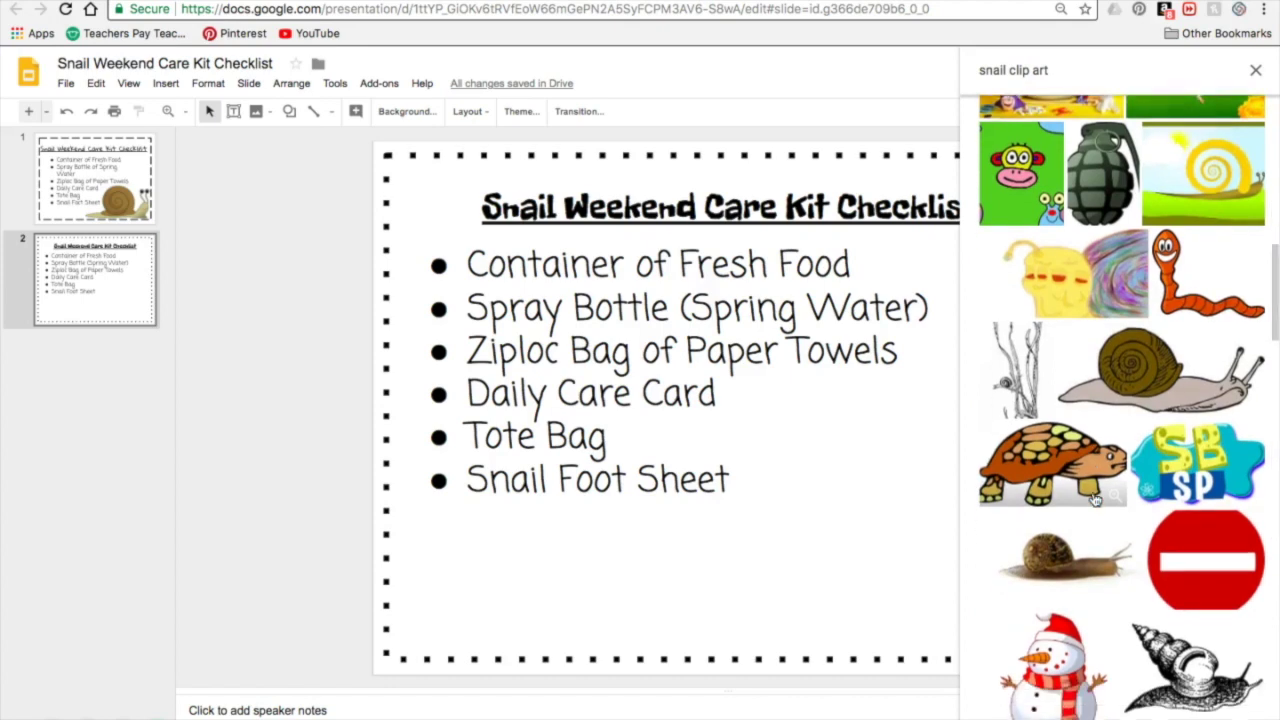
pyautogui.scroll(-5, 1163, 372)
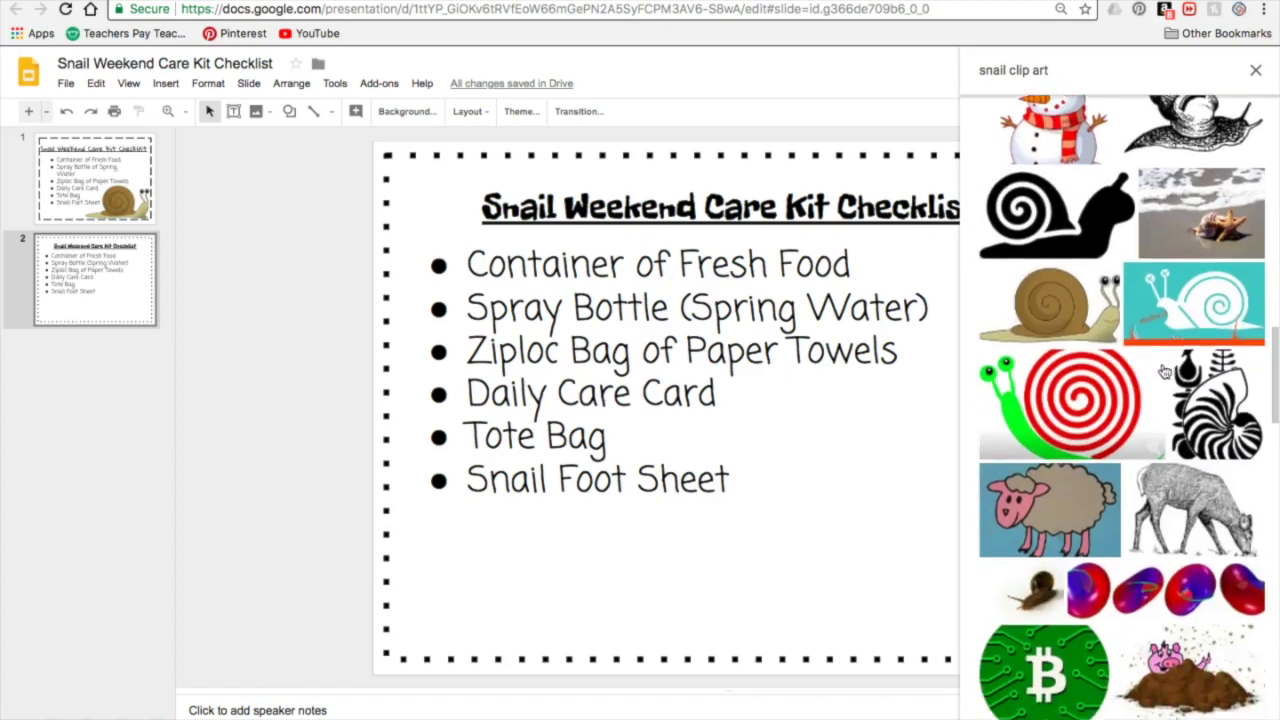
pyautogui.scroll(-12, 1163, 372)
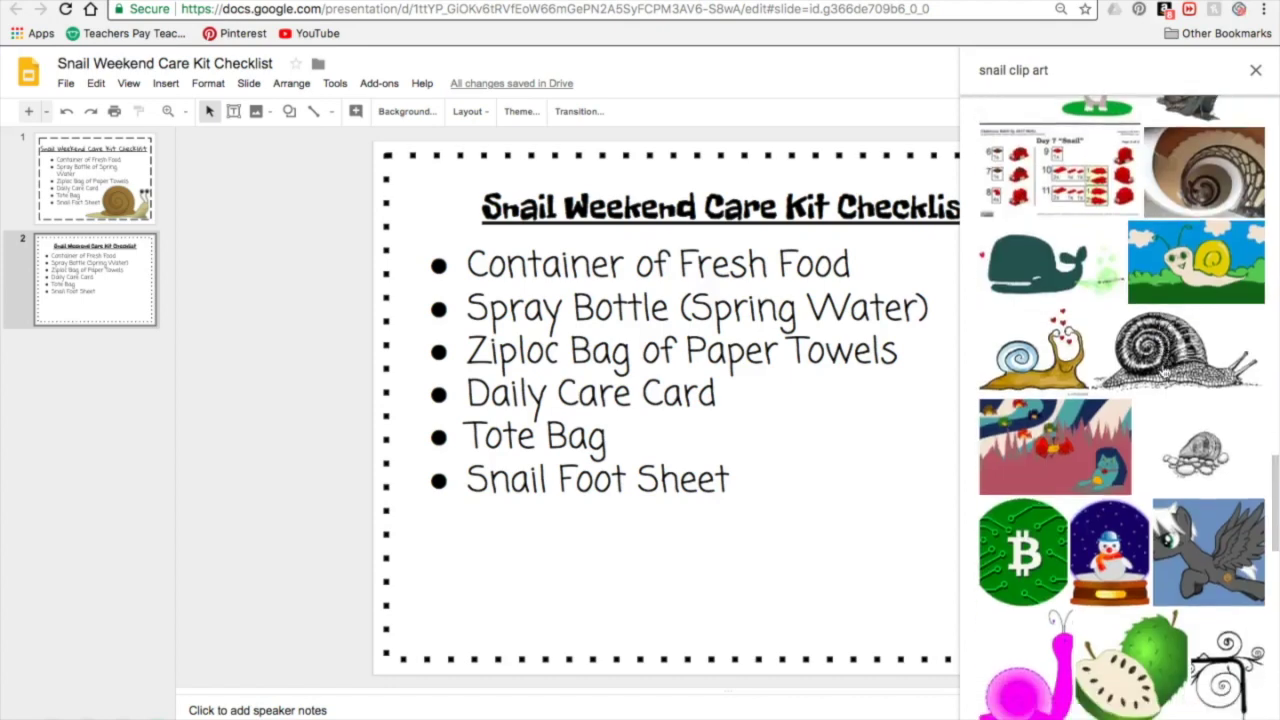
pyautogui.scroll(-8, 1164, 372)
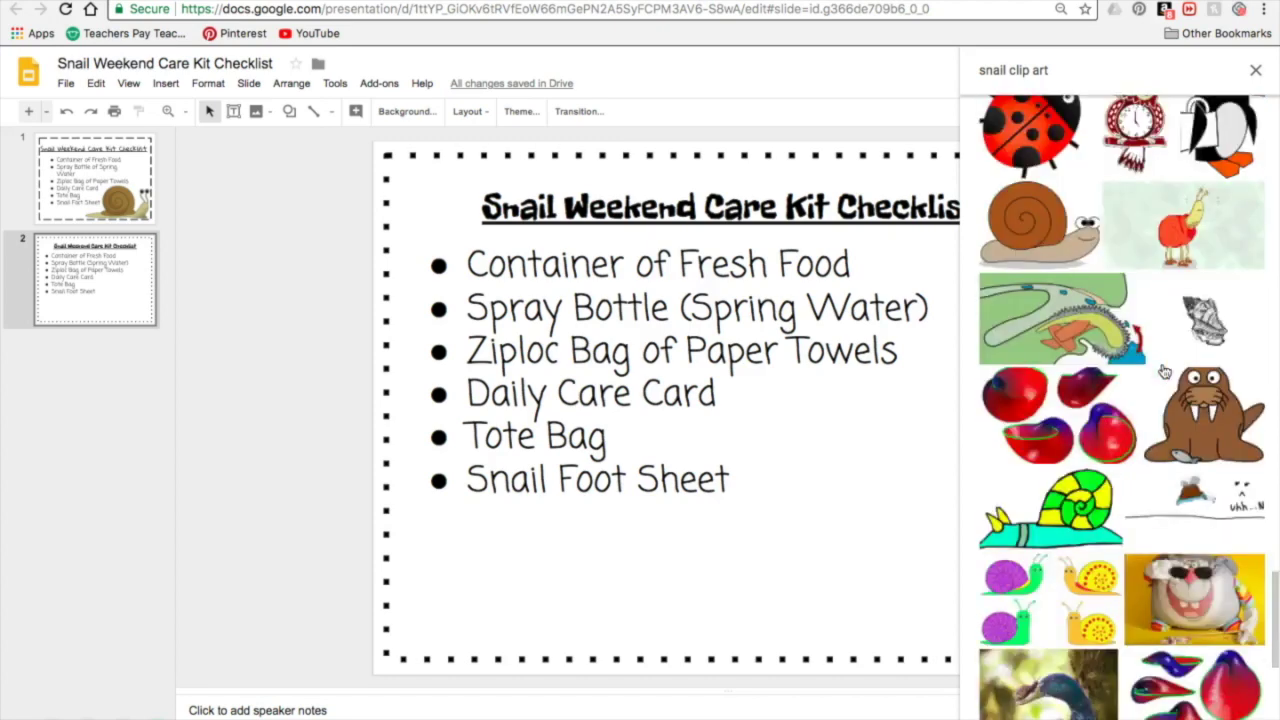
pyautogui.scroll(-10, 1164, 372)
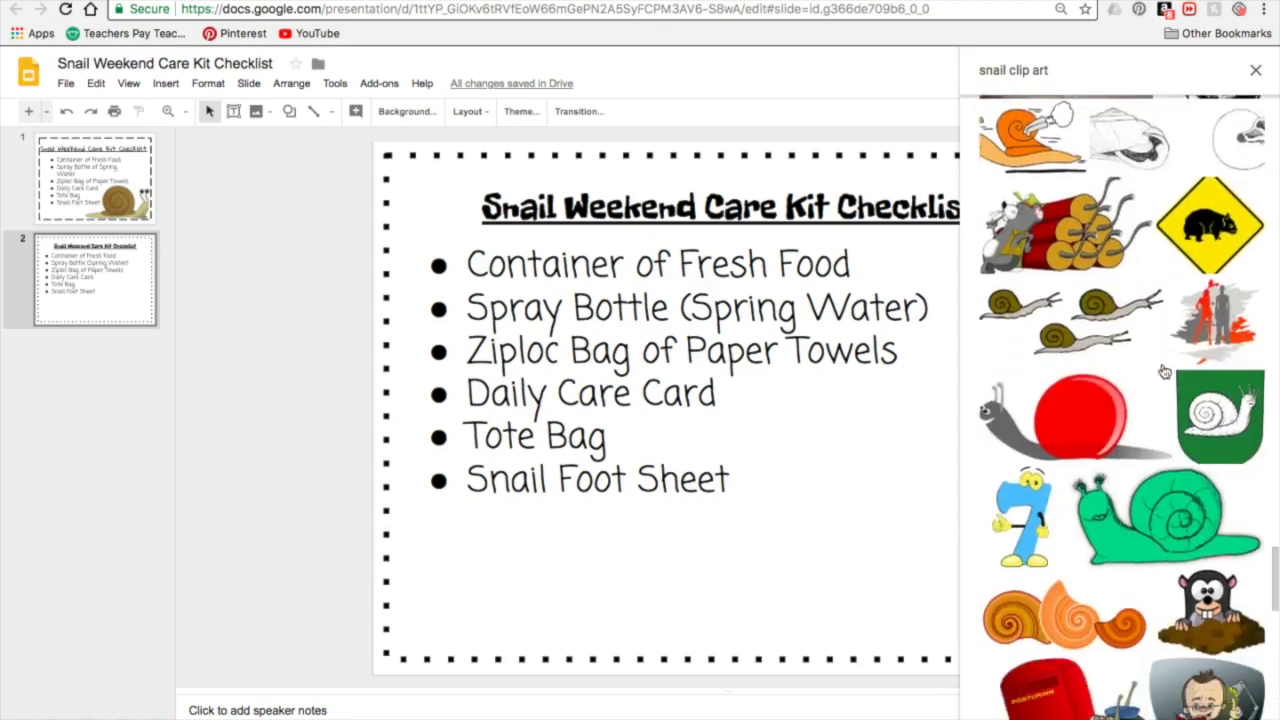
pyautogui.scroll(-10, 1164, 372)
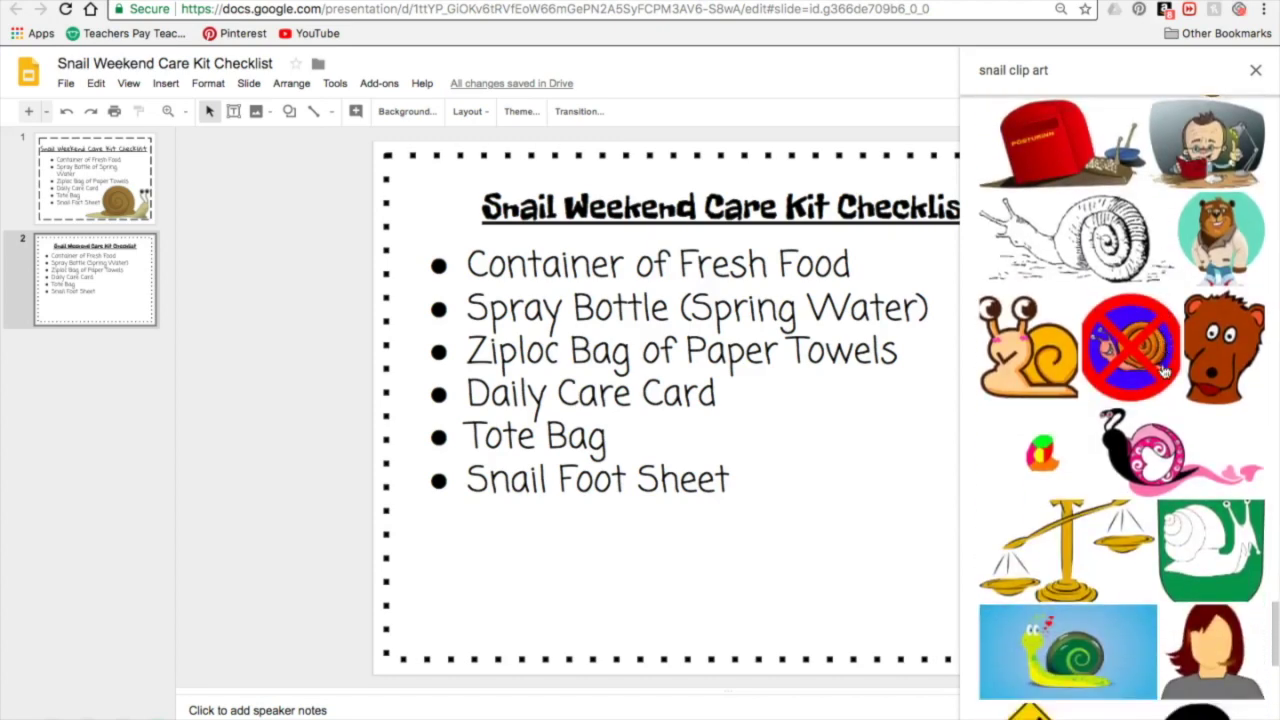
pyautogui.scroll(1, 1164, 372)
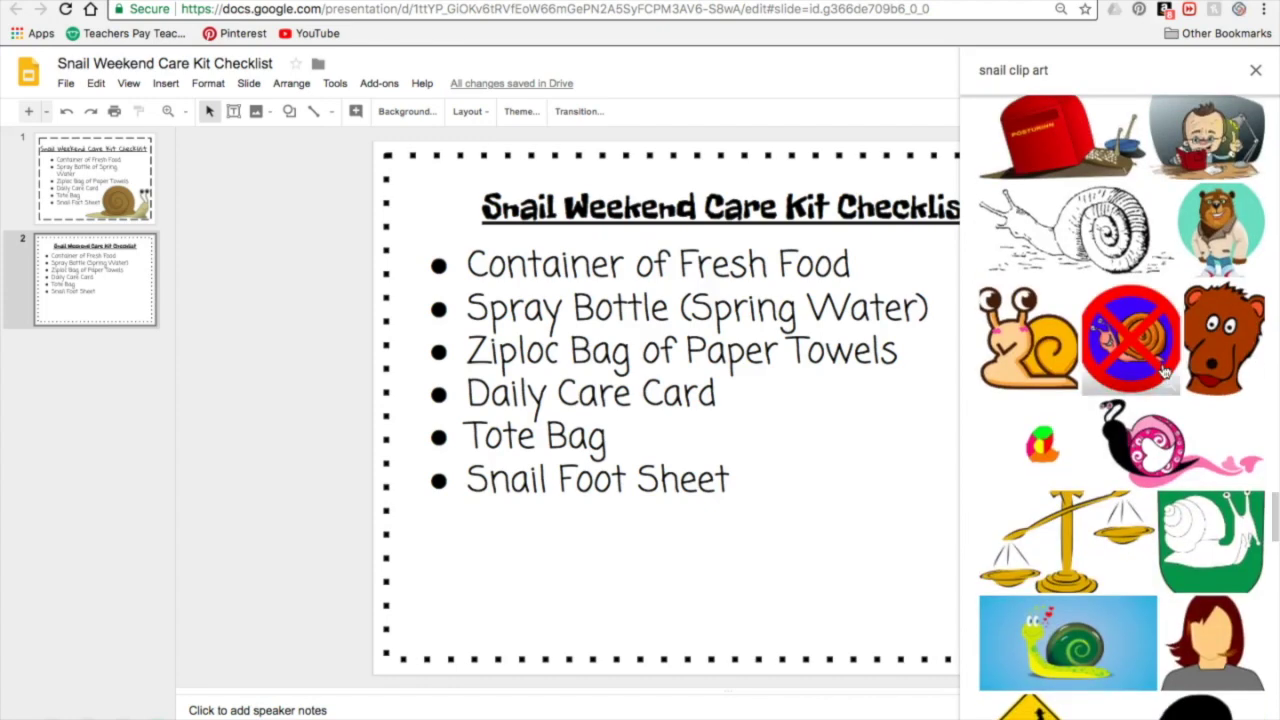
pyautogui.click(1035, 350)
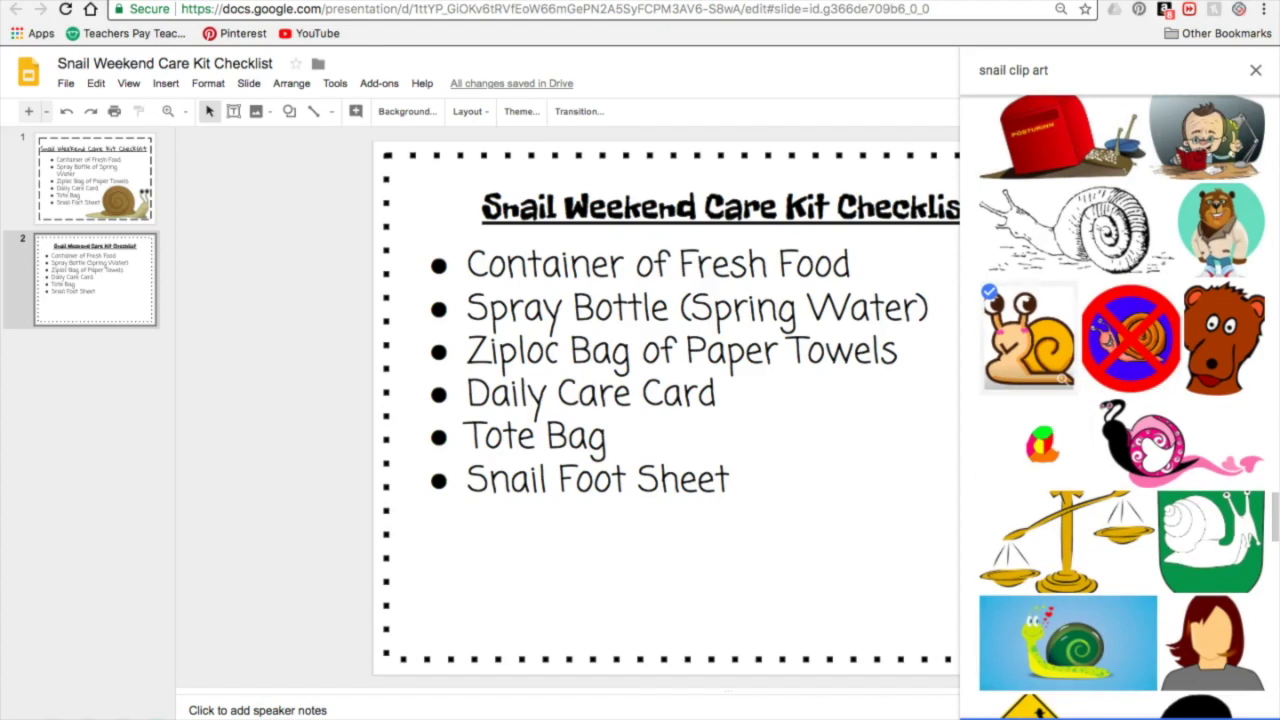
# Insert the orange cartoon snail onto slide 2 and shrink it to a smaller size
pyautogui.doubleClick(1035, 365)
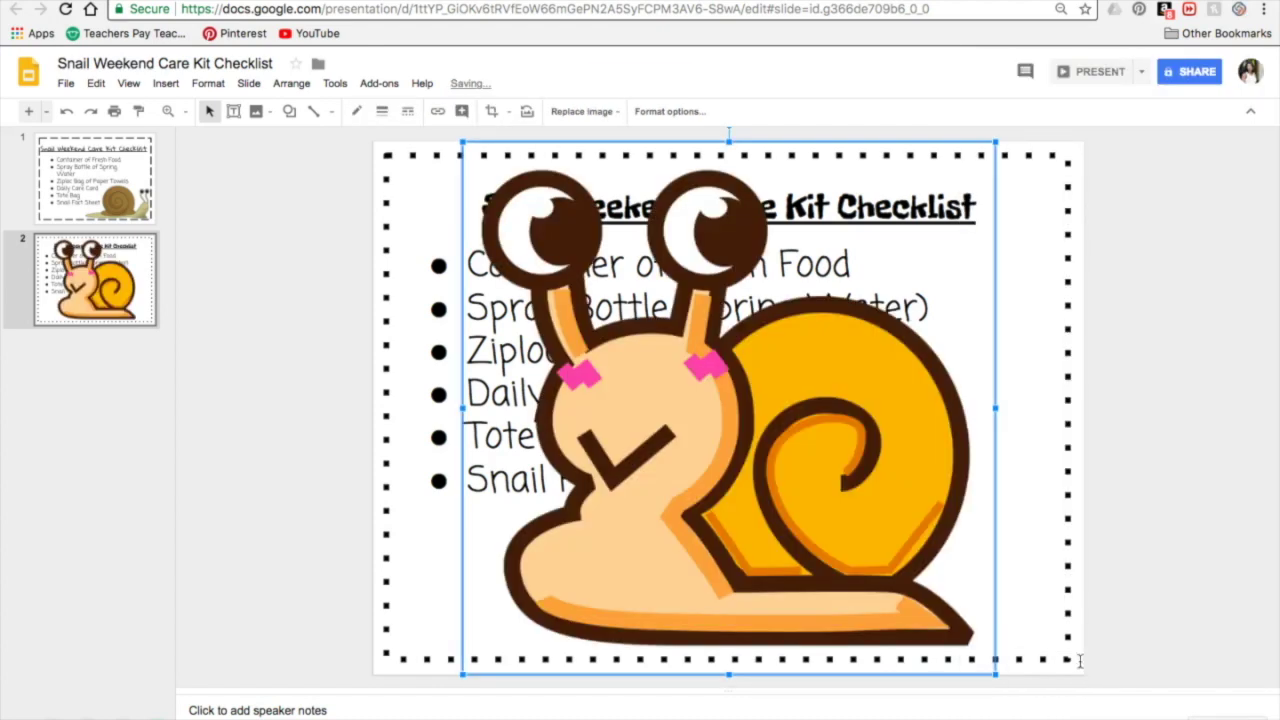
pyautogui.moveTo(460, 141); pyautogui.dragTo(723, 403)
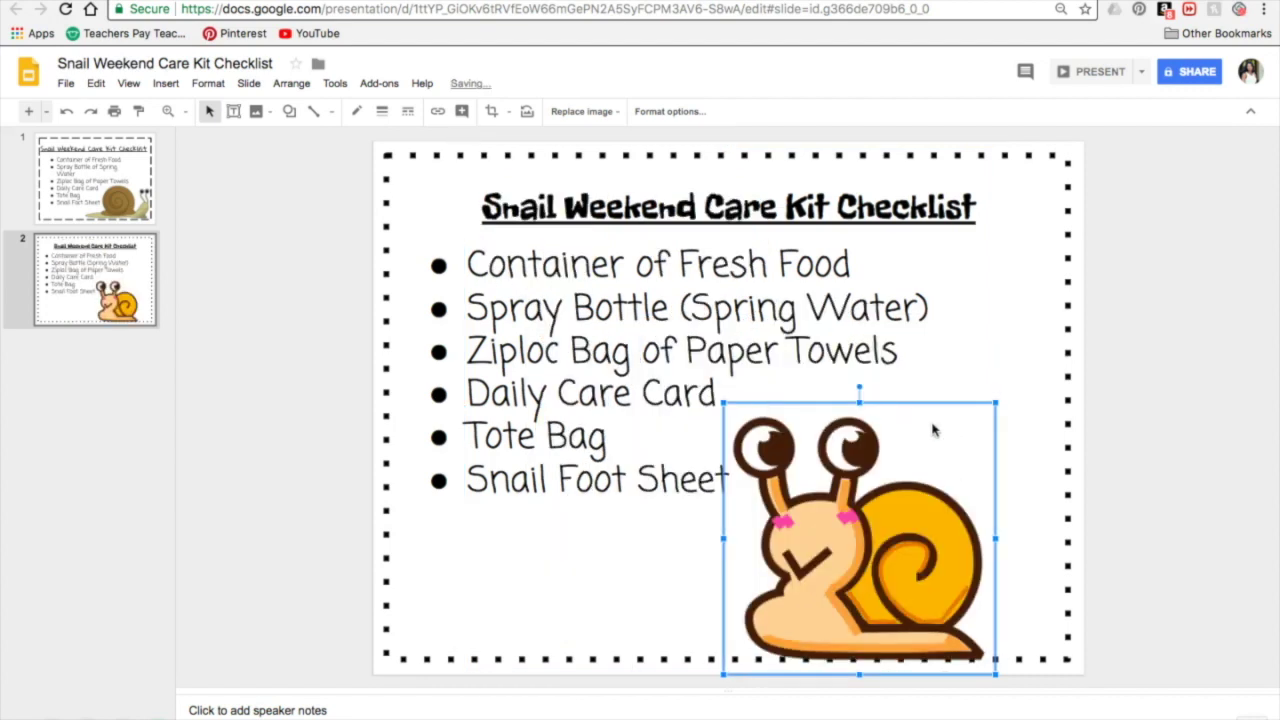
pyautogui.moveTo(723, 403); pyautogui.dragTo(687, 368)
# Position the snail in the slide's bottom-right corner, fine-tuning its placement and size
pyautogui.moveTo(830, 496); pyautogui.dragTo(916, 498)
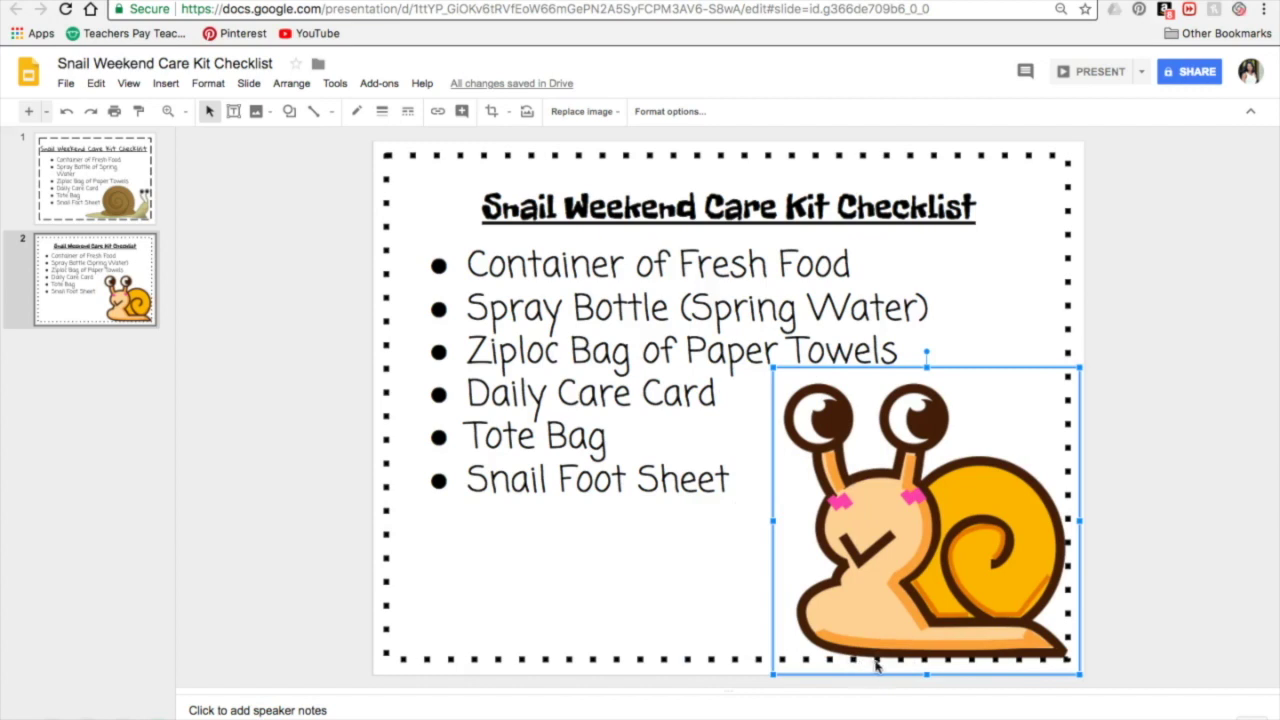
pyautogui.moveTo(906, 446); pyautogui.dragTo(910, 503)
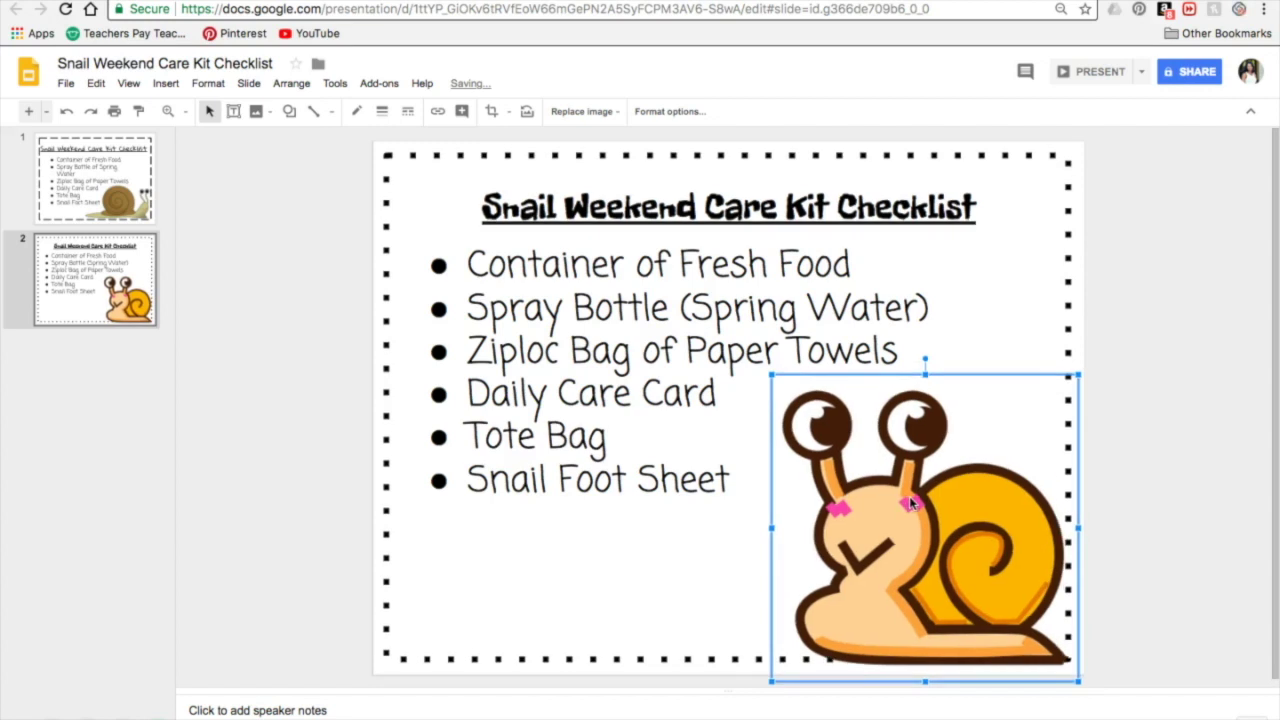
pyautogui.press('Up')
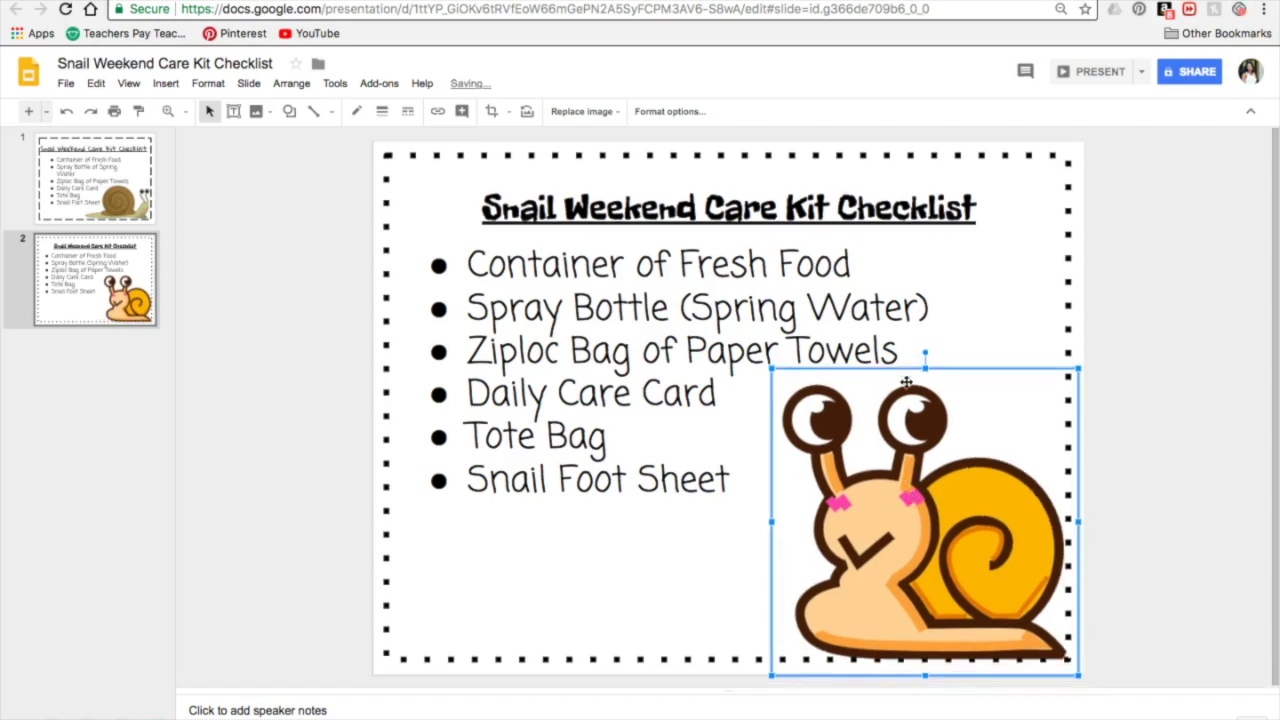
pyautogui.press('Up')
pyautogui.press('Left')
pyautogui.press('Left')
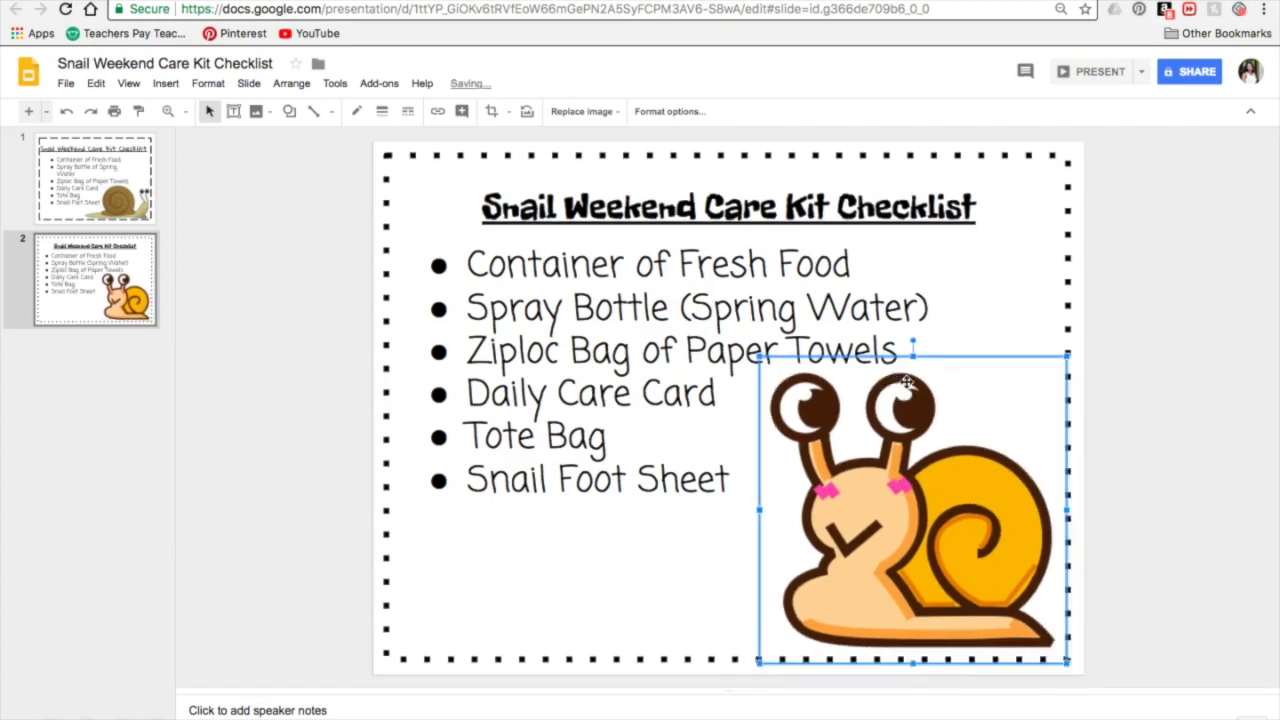
pyautogui.moveTo(759, 356); pyautogui.dragTo(750, 350)
pyautogui.click(1135, 480)
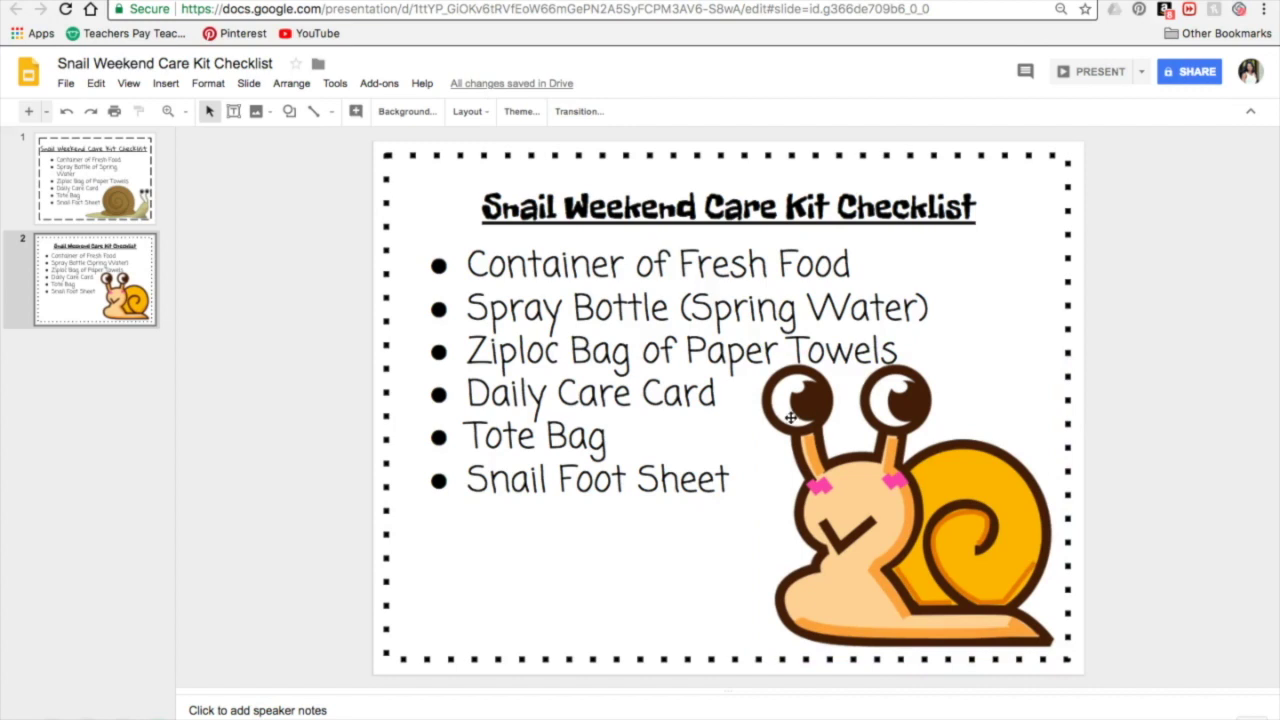
pyautogui.click(527, 352)
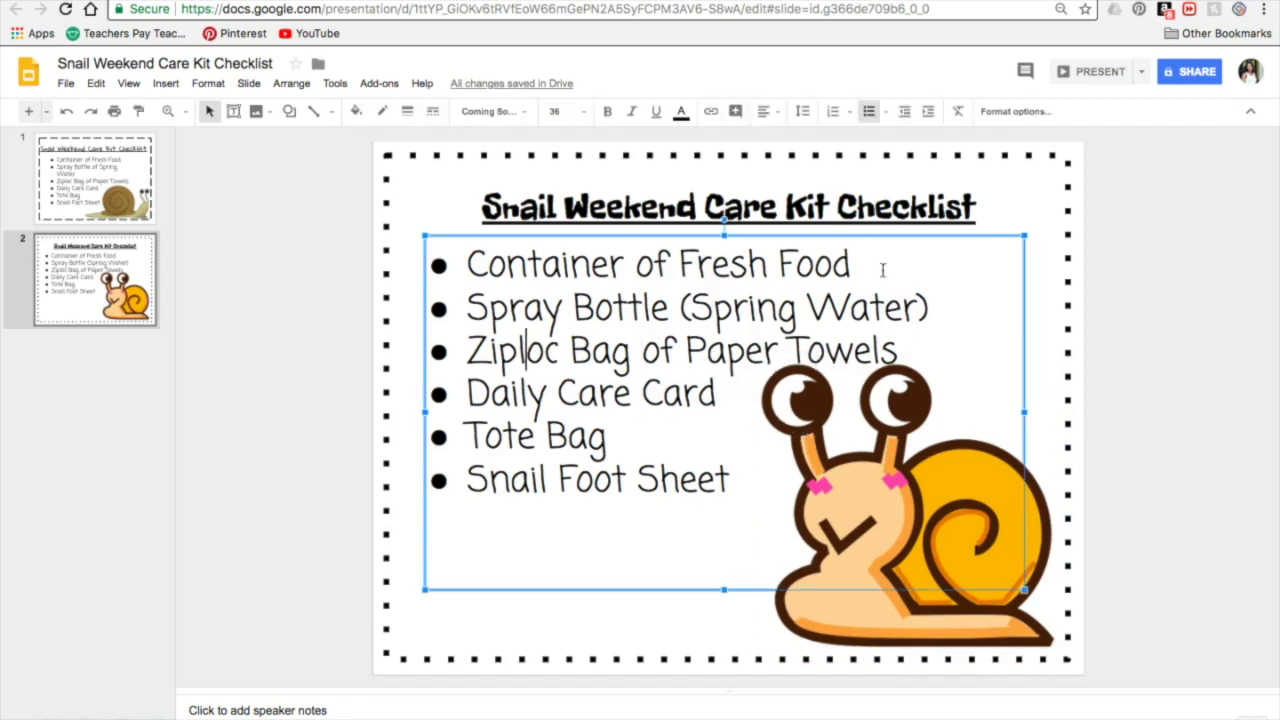
# Raise the bulleted list slightly and change the last item's 'Foot' to 'Fact' for 'Snail Fact Sheet'
pyautogui.moveTo(970, 234); pyautogui.dragTo(976, 233)
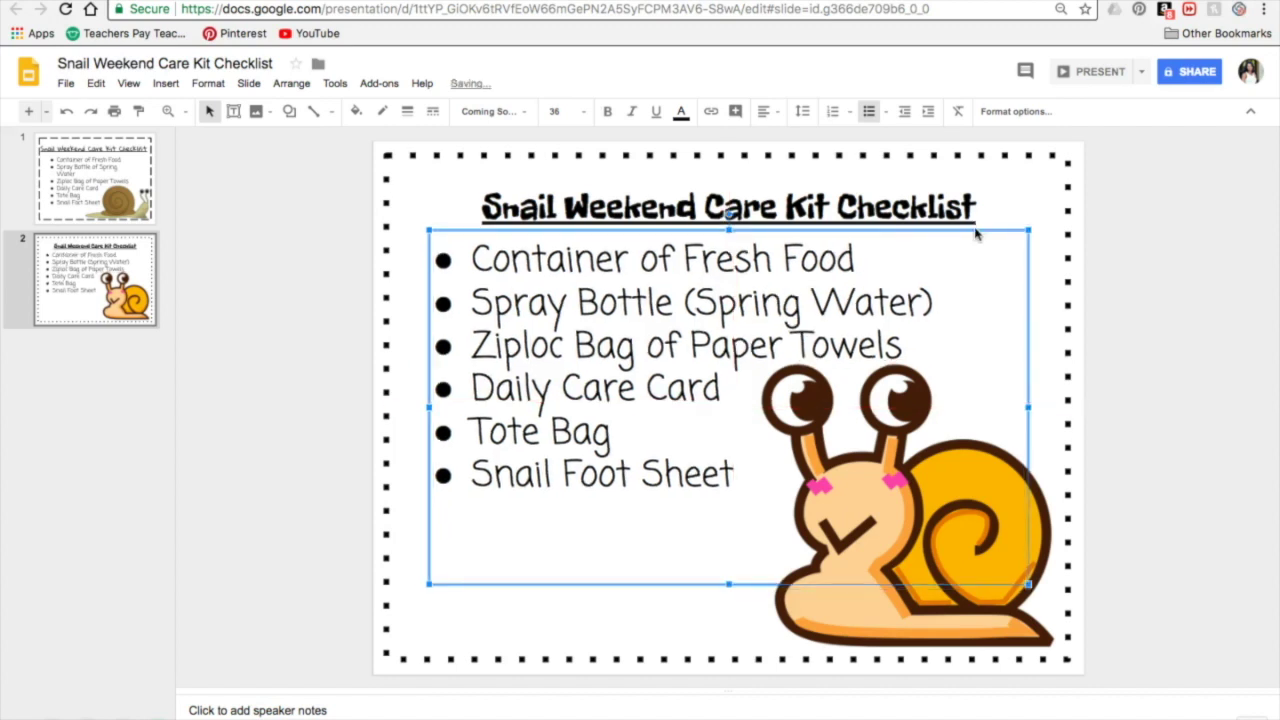
pyautogui.moveTo(976, 234); pyautogui.dragTo(975, 232)
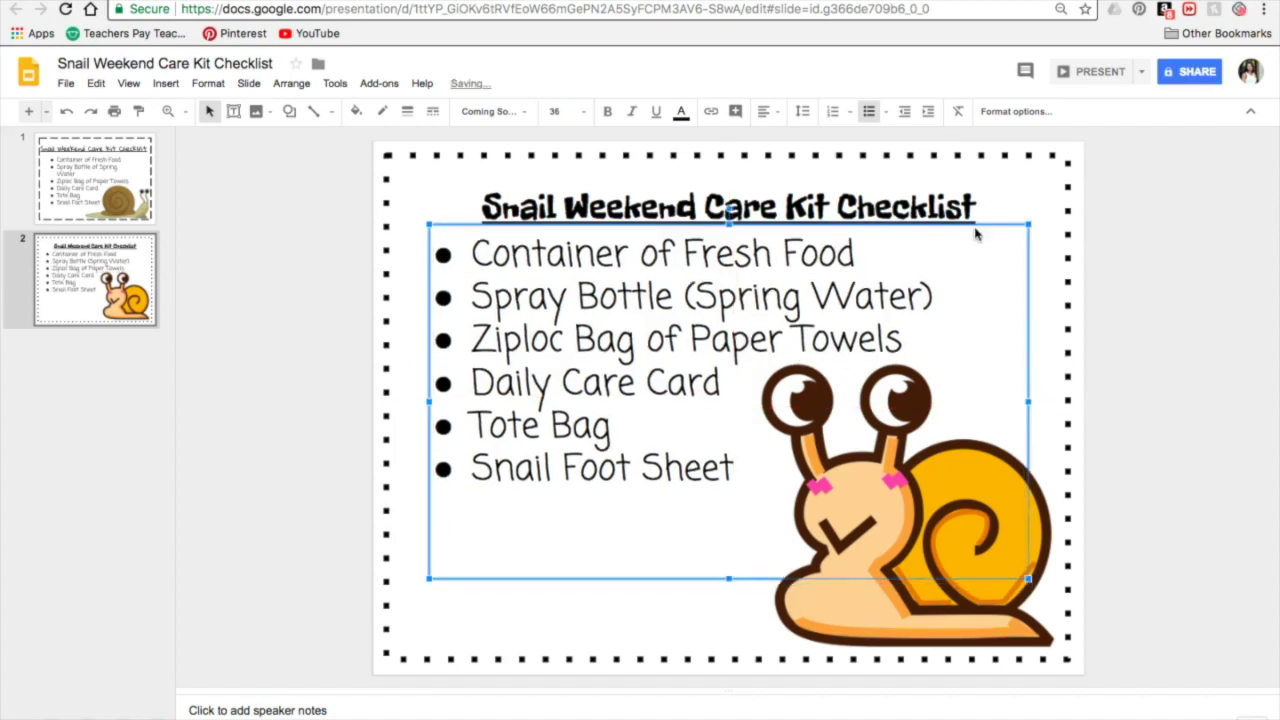
pyautogui.click(1190, 394)
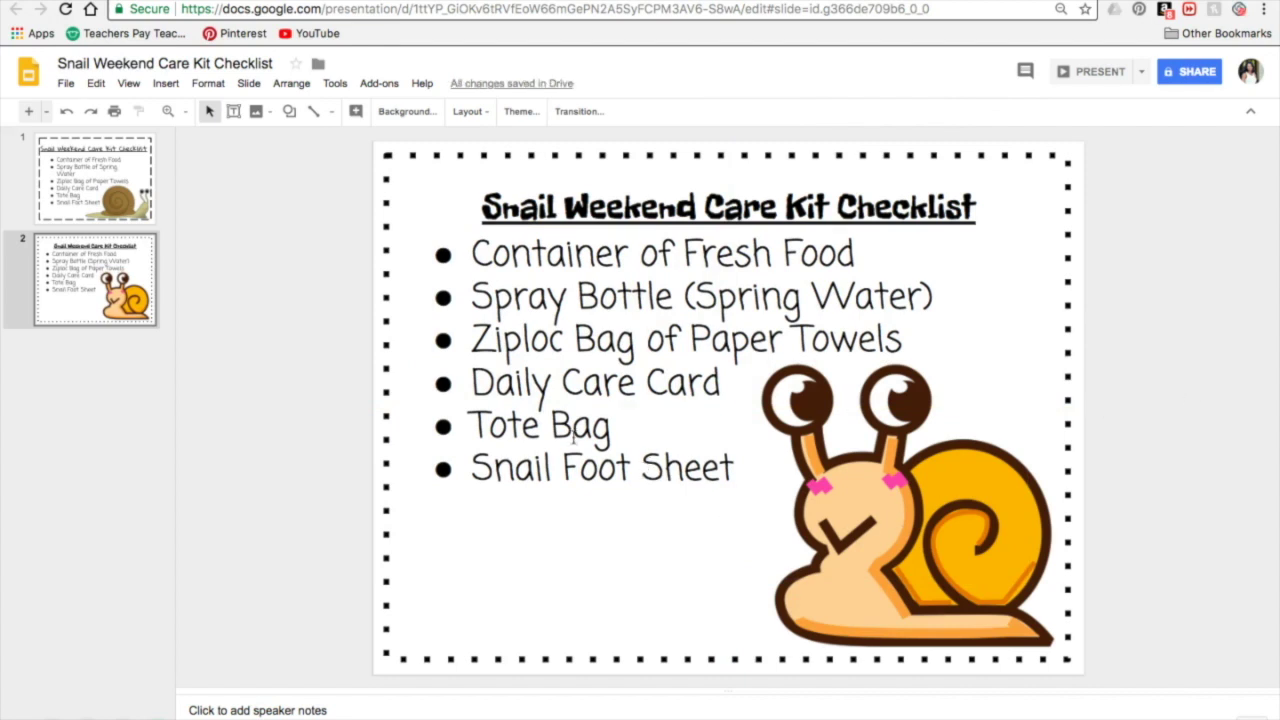
pyautogui.moveTo(630, 467); pyautogui.dragTo(580, 467)
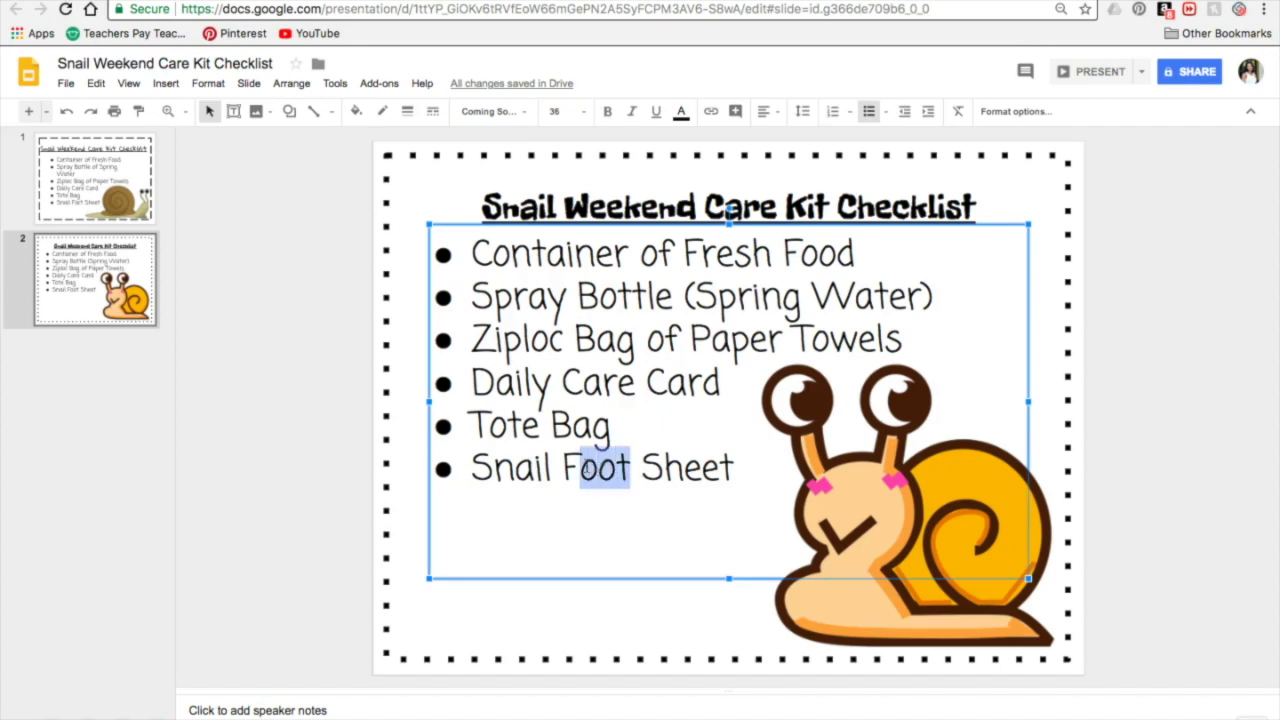
pyautogui.press('BackSpace')
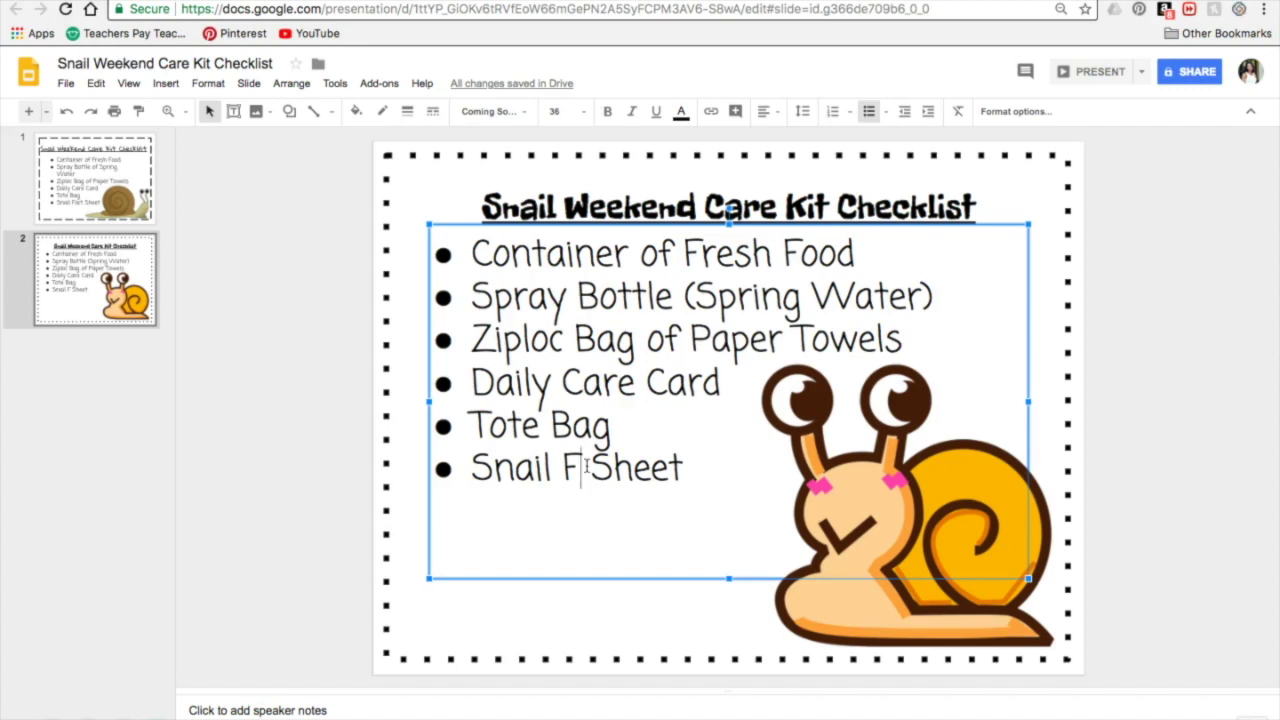
pyautogui.write('act')
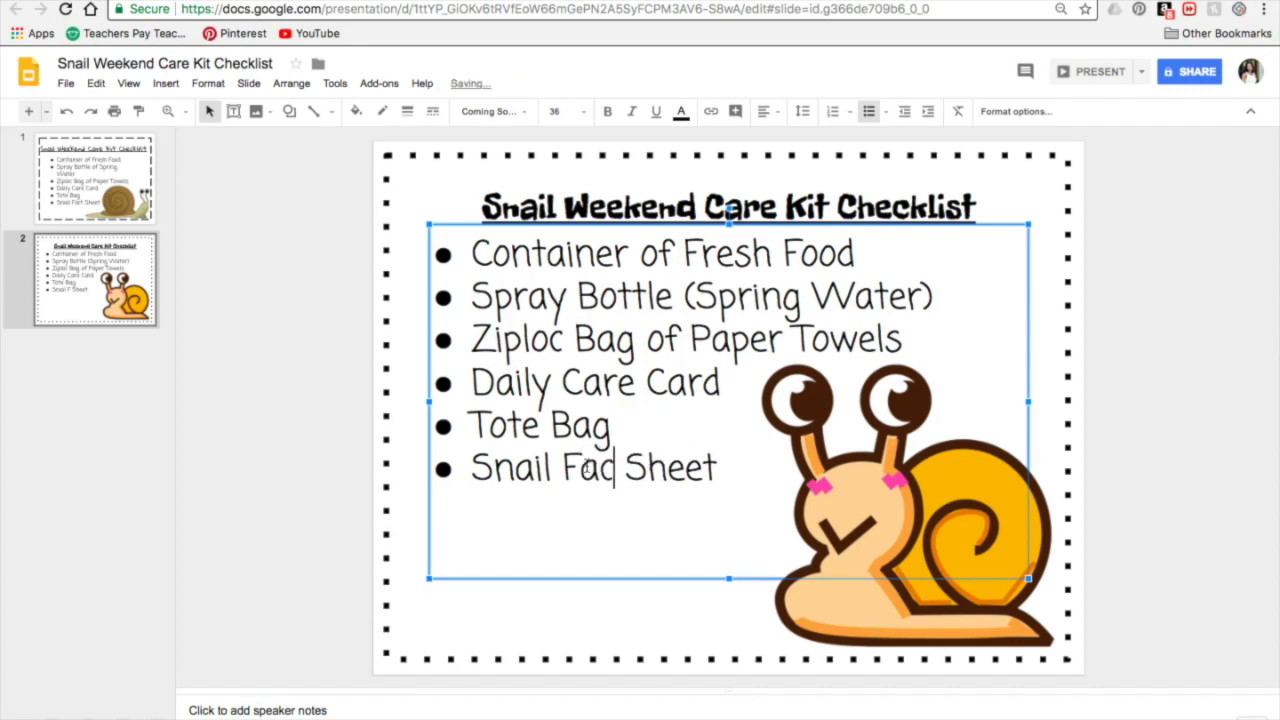